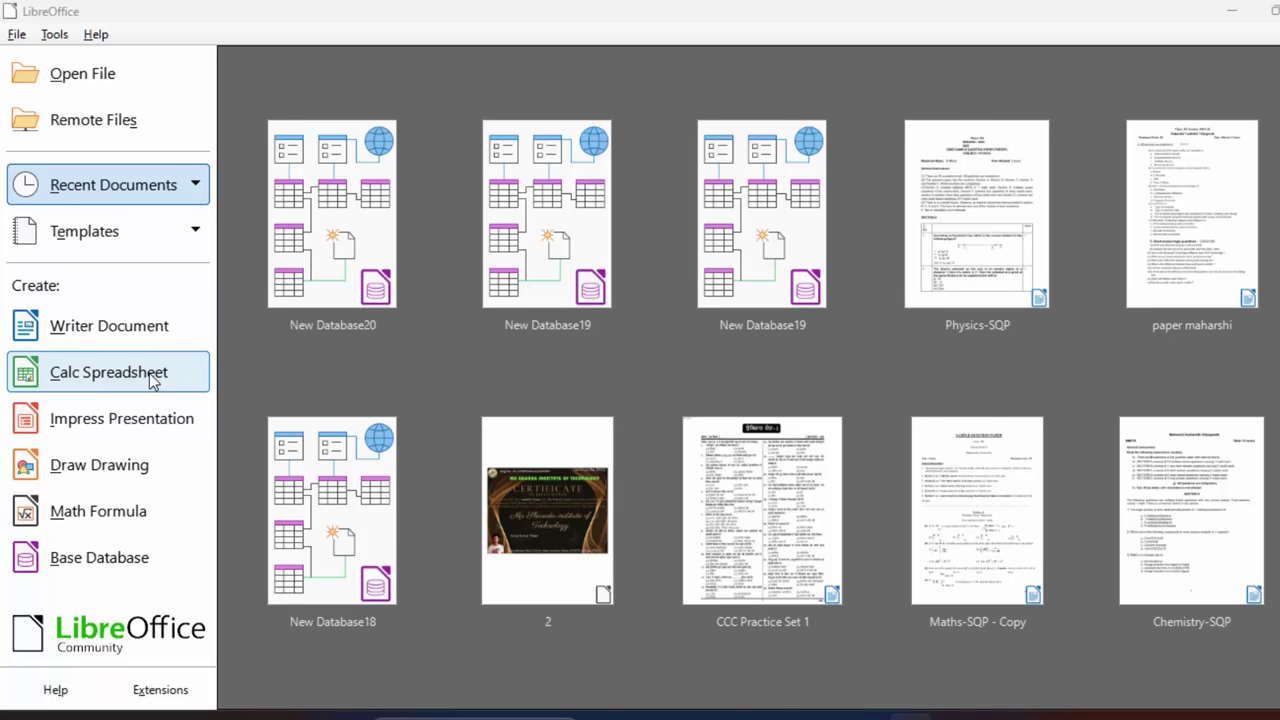
Step: Create a new blank Calc spreadsheet from the Start Center
click(152, 378)
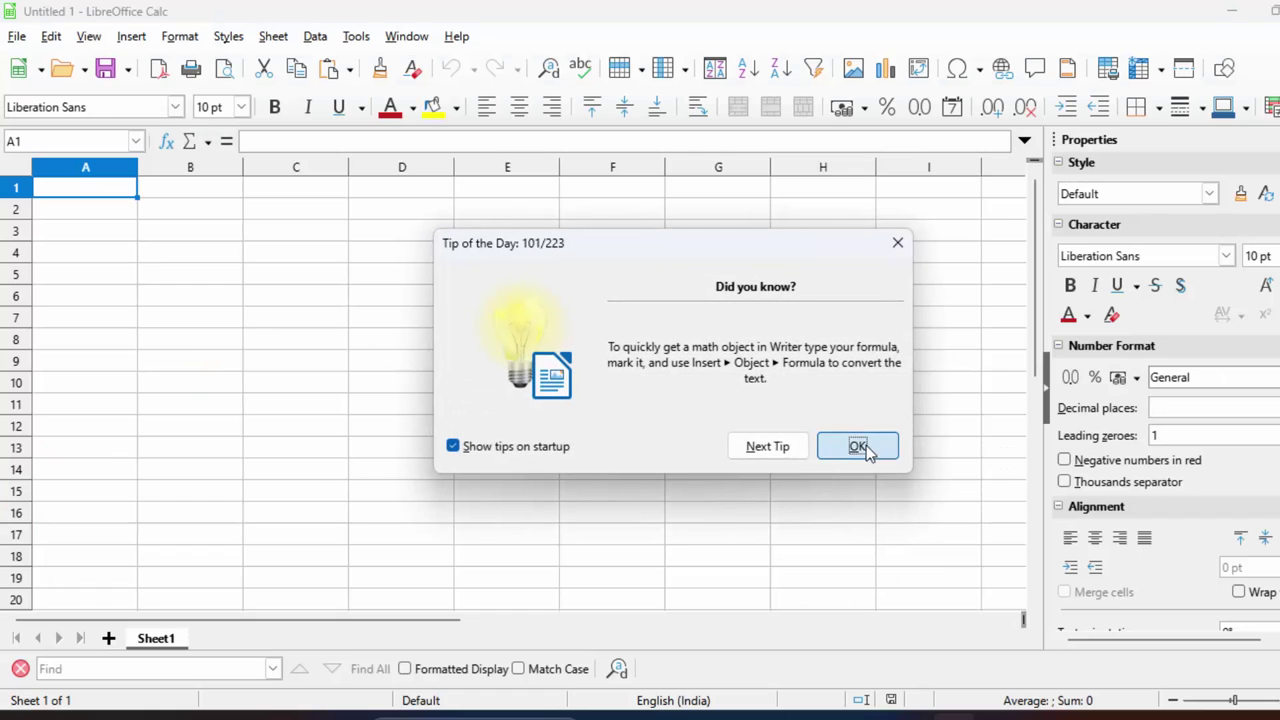
Step: Close the Tip of the Day and zoom into the empty Untitled 1 sheet
click(850, 449)
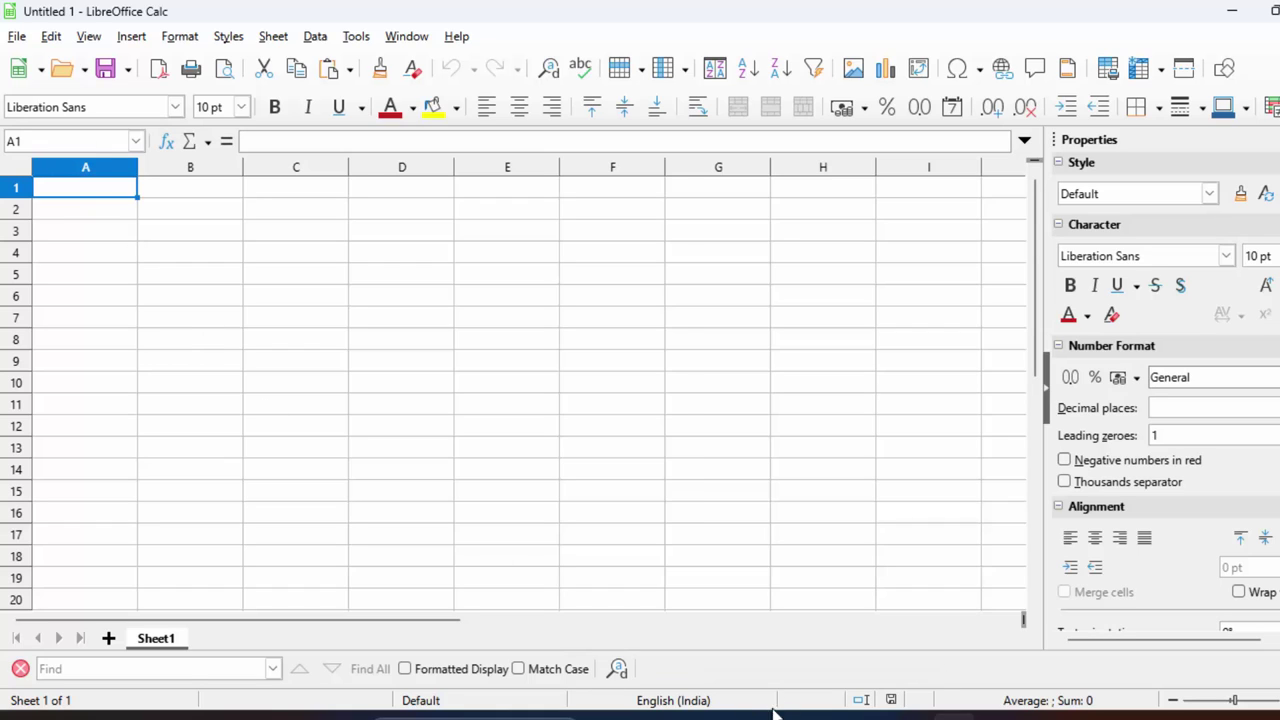
ctrl+scroll(513, 384, up, 4)
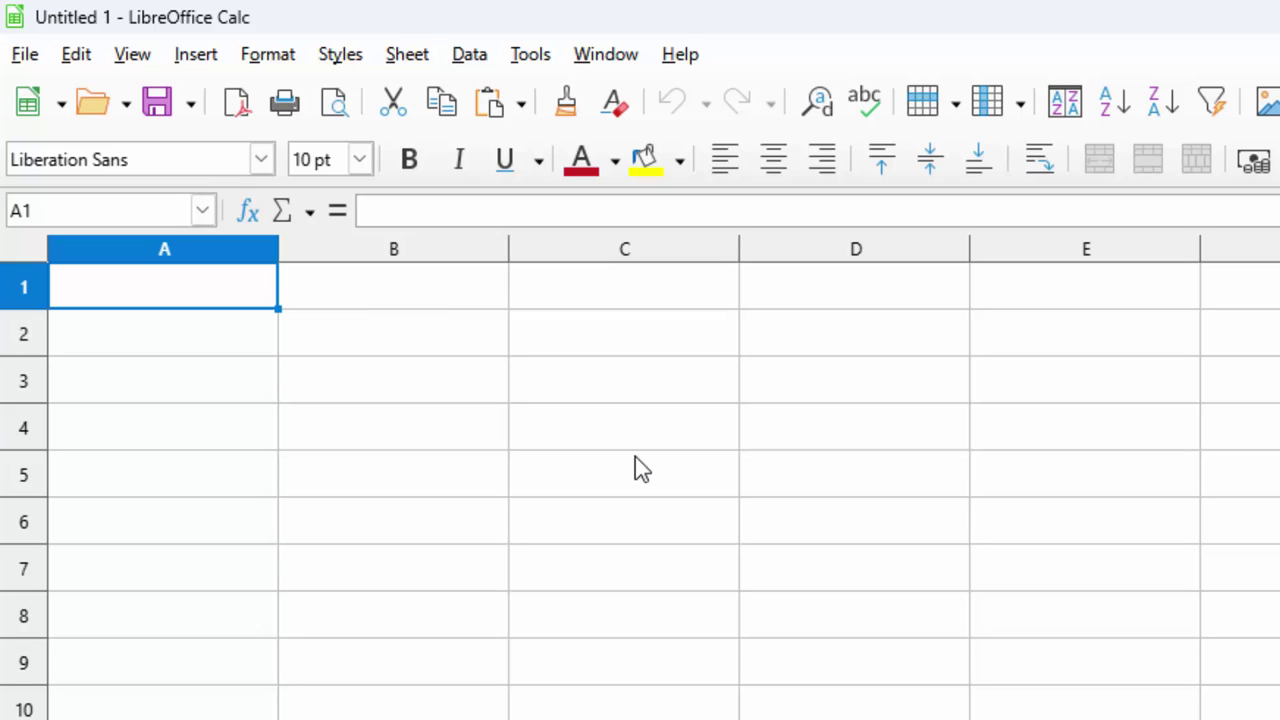
Step: Enter 5 in A1, cancelling the Delete Contents dialog that pops up
text(5)
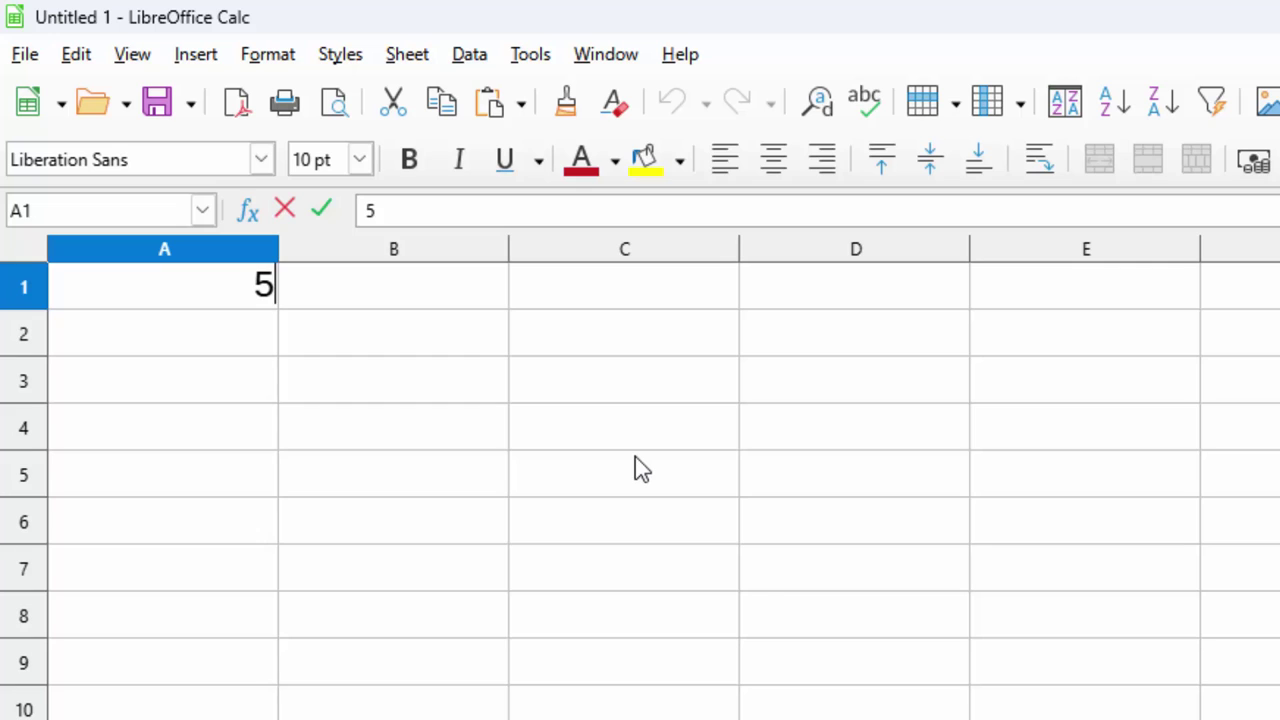
key(Return)
key(Return)
key(Return)
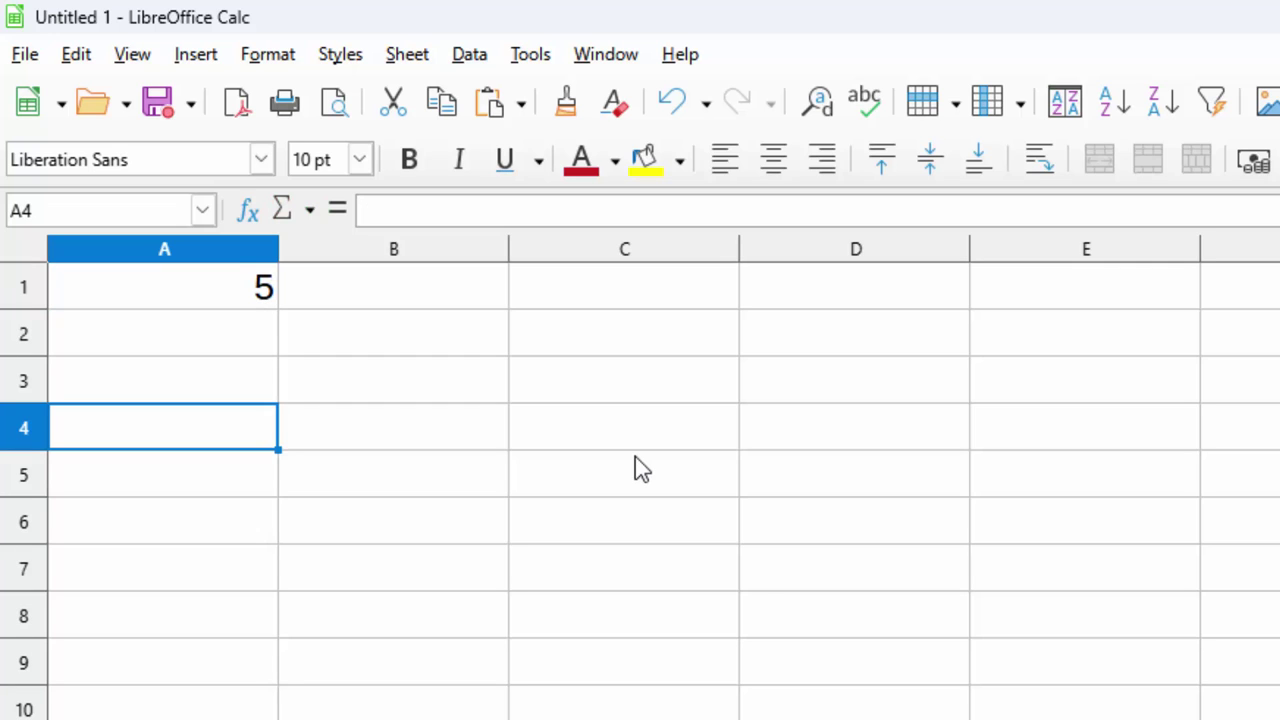
key(BackSpace)
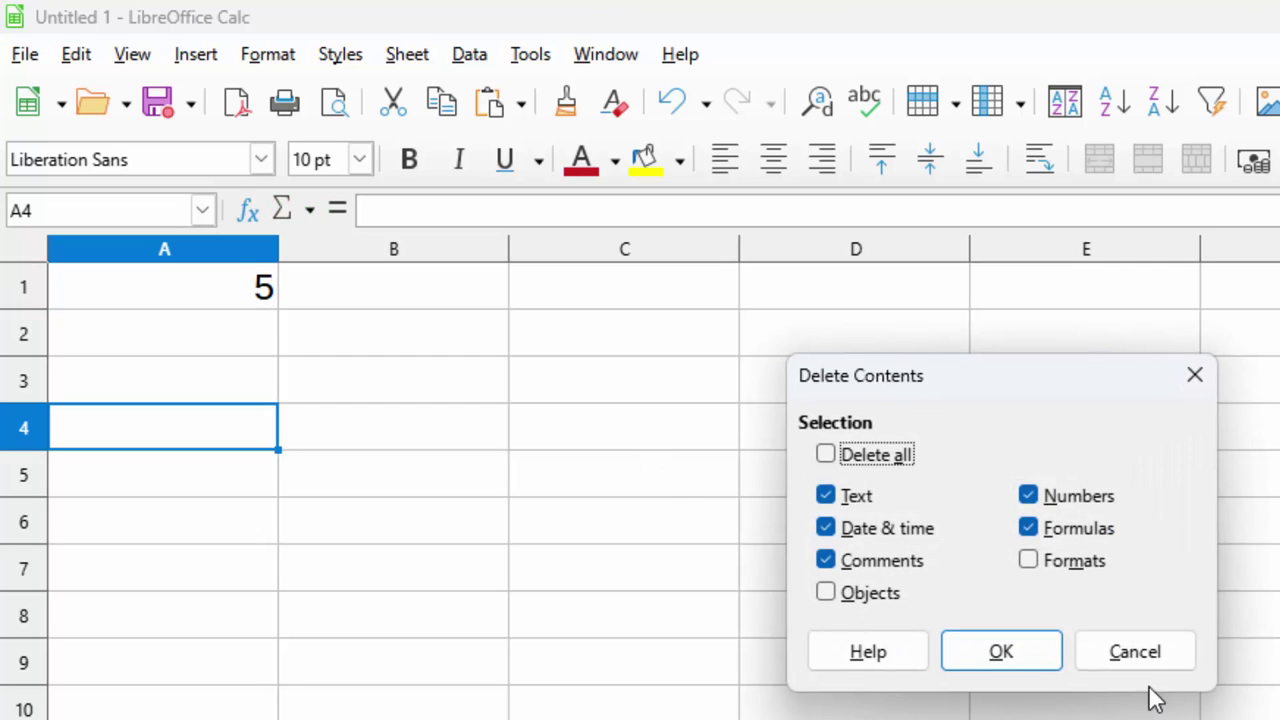
click(1163, 660)
click(183, 340)
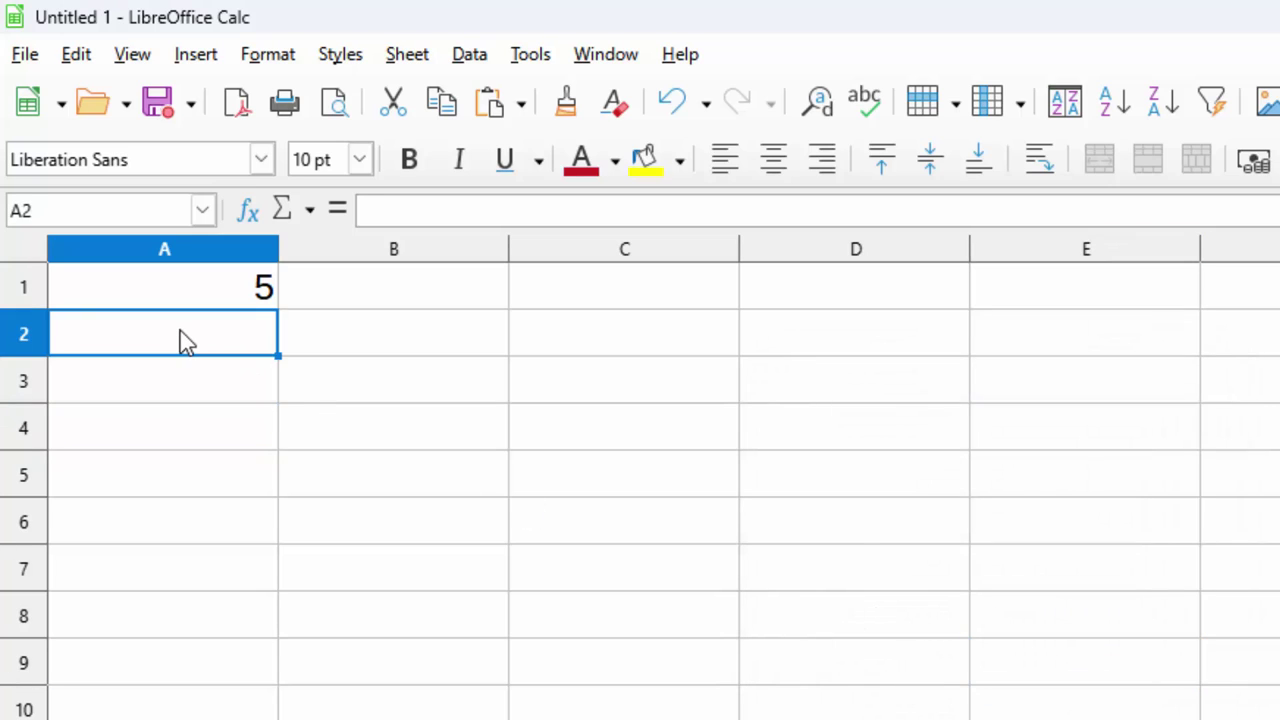
Step: Enter 50, 8, 55, 54 and 77 into cells A2 through A6
text(50)
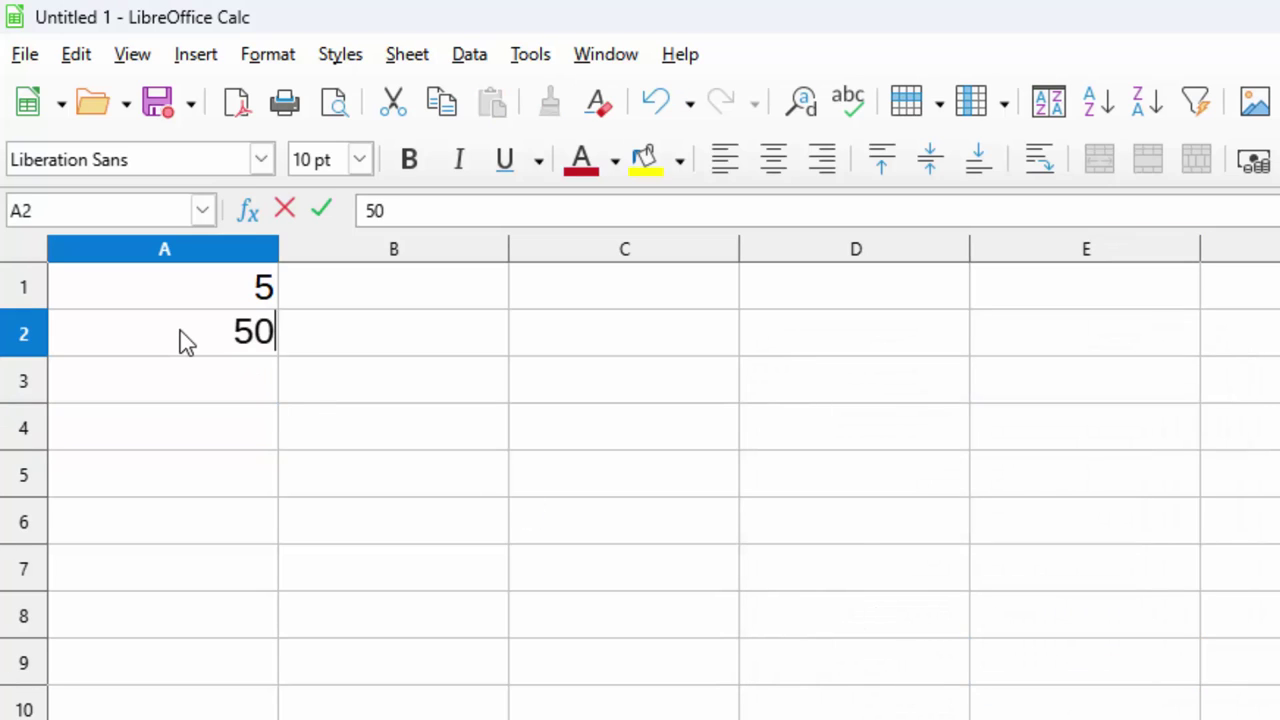
key(Return)
text(8)
key(Return)
text(5)
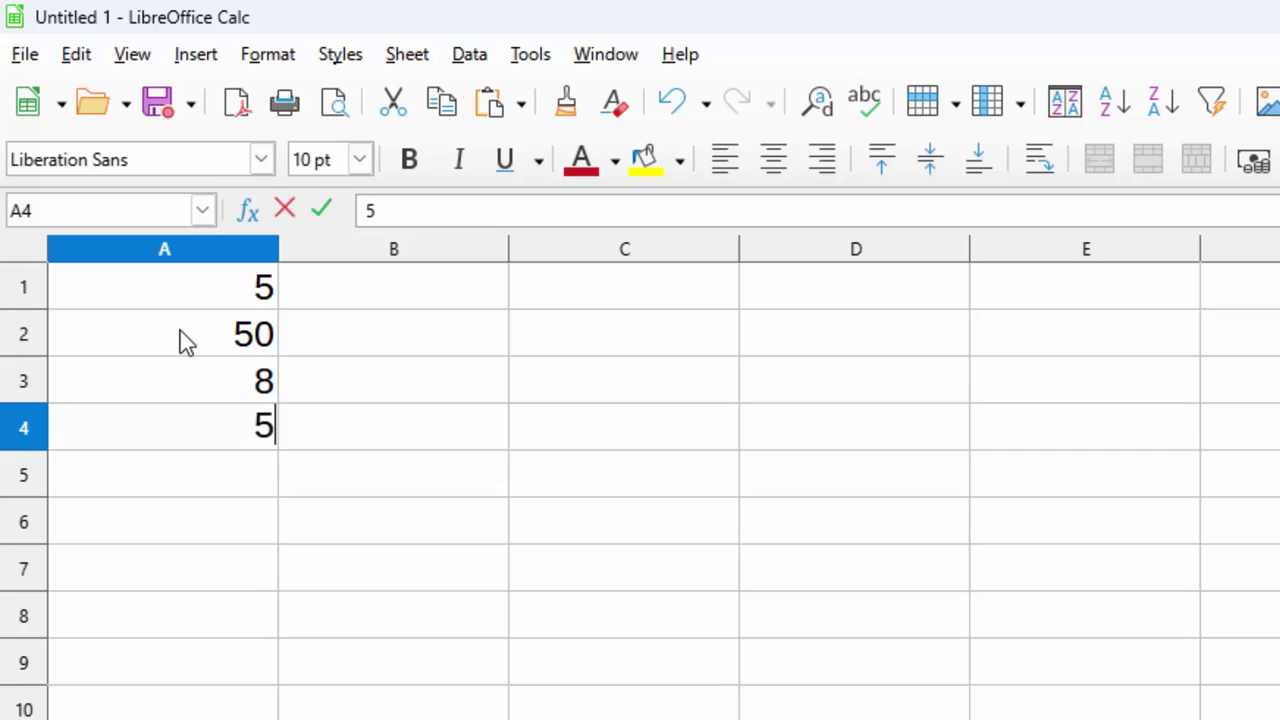
text(5)
key(Return)
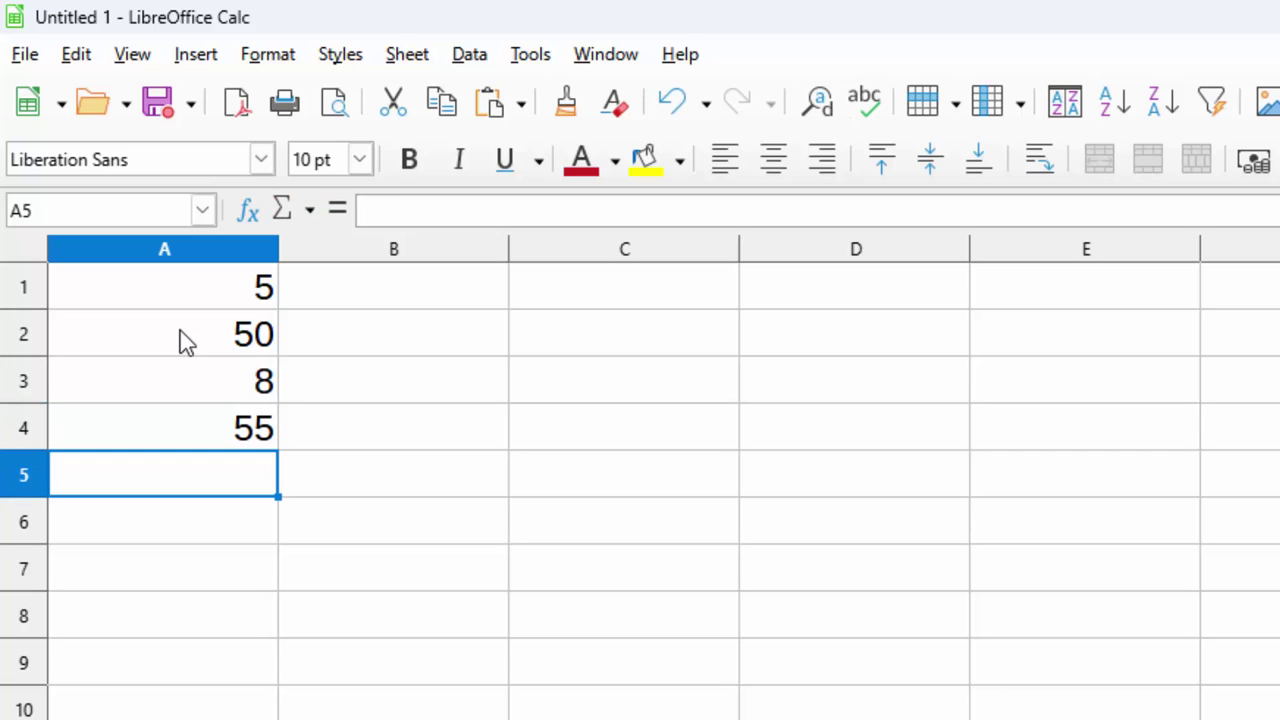
text(54)
key(Return)
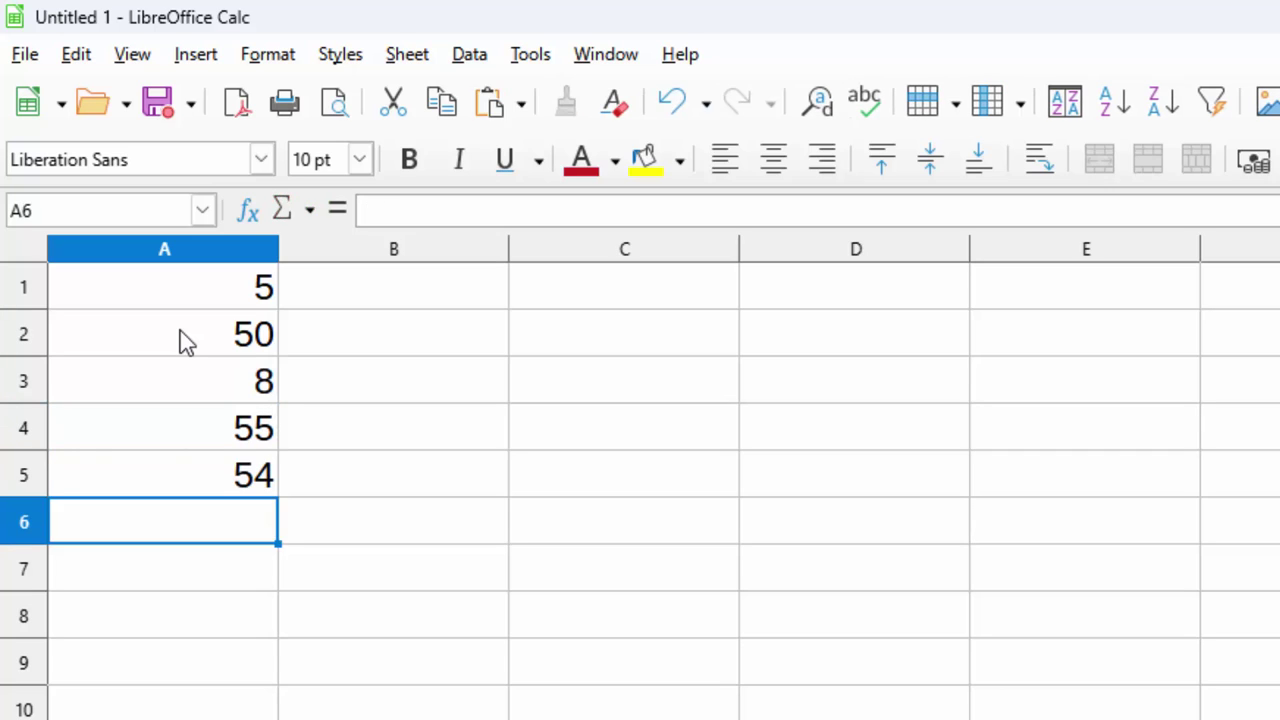
text(77)
key(Return)
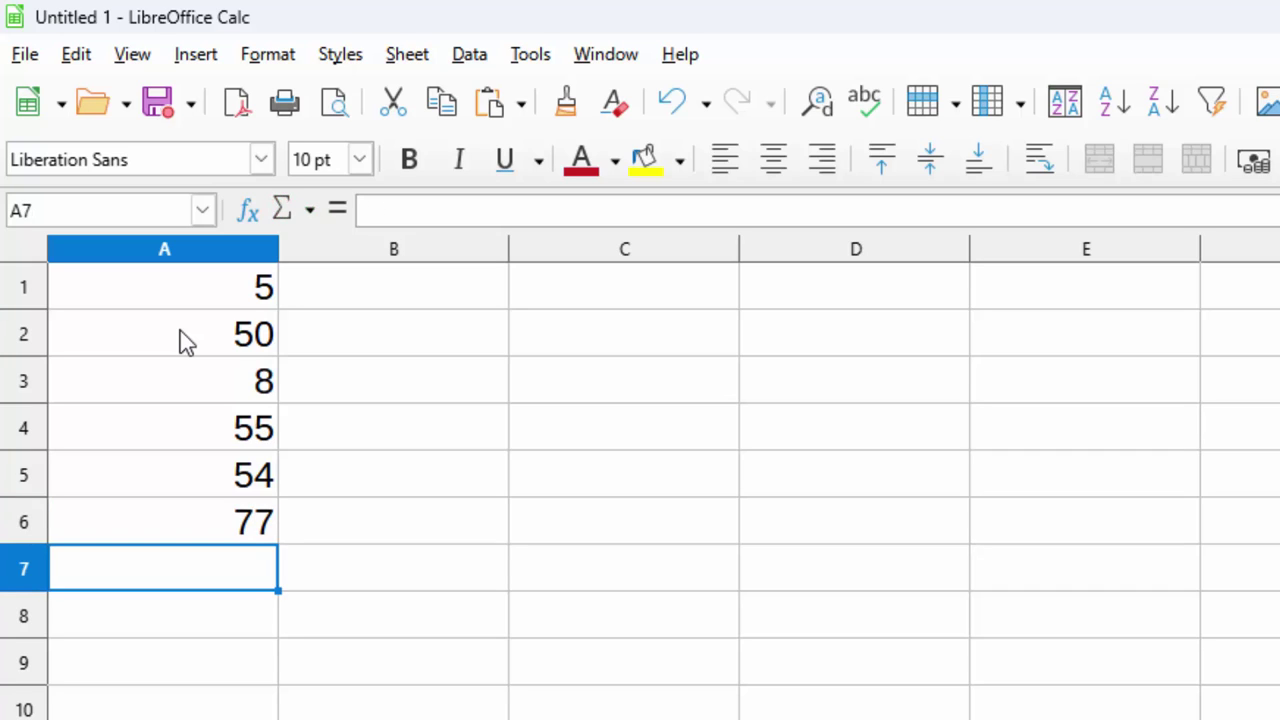
Step: Enter 99 in A7 and select the range A1:A7
text(99)
click(316, 662)
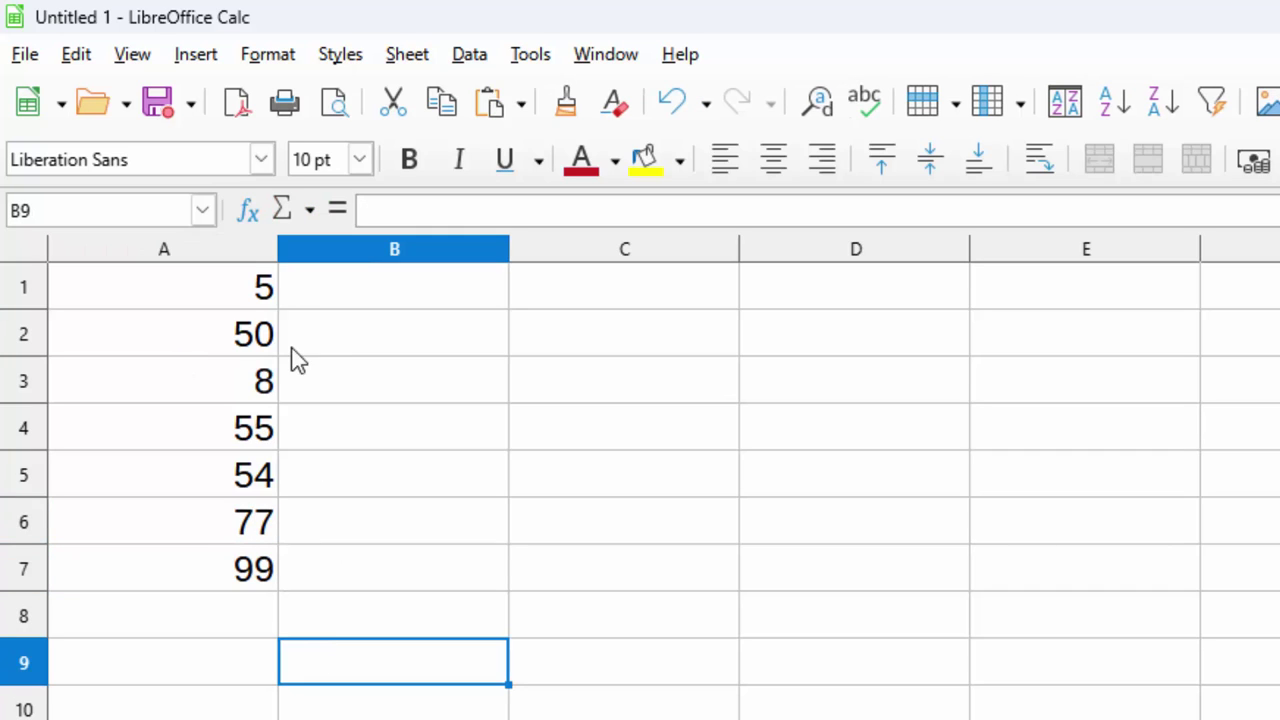
drag(265, 293, 242, 575)
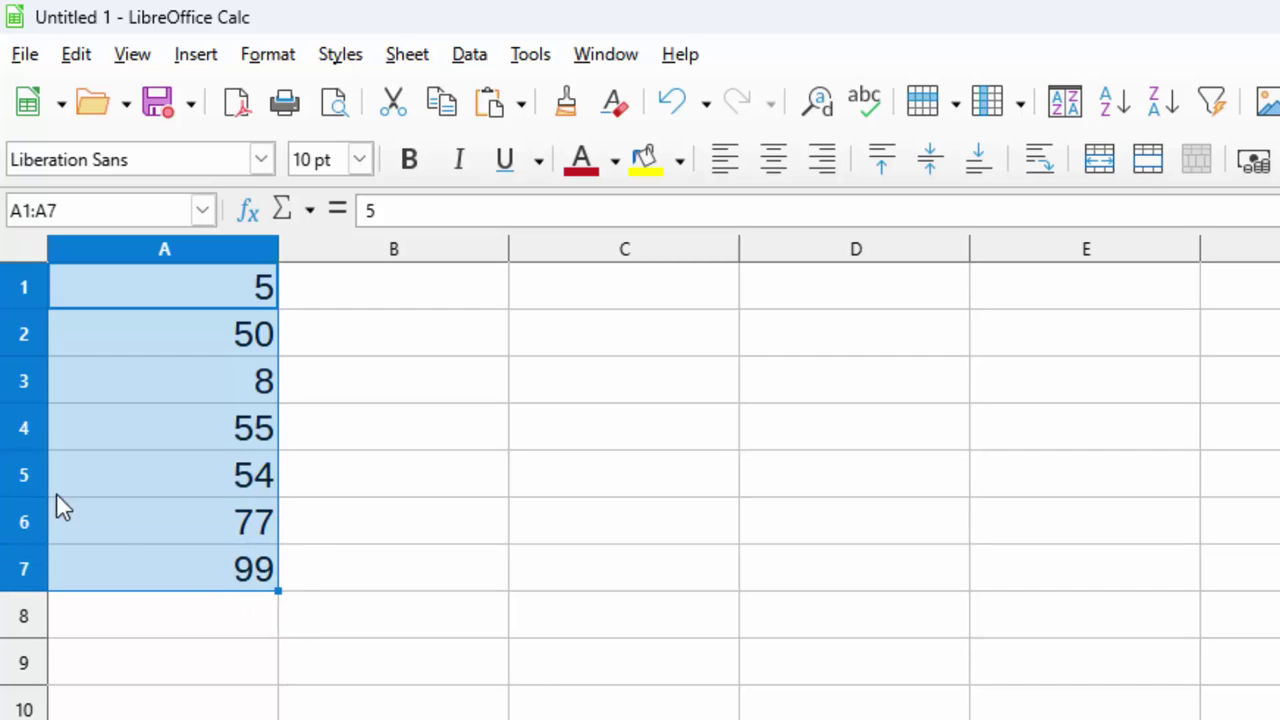
Step: In Manage Names, add a document-scoped range named Numbers for $Sheet1.$A$1:$A$7
click(201, 210)
click(154, 238)
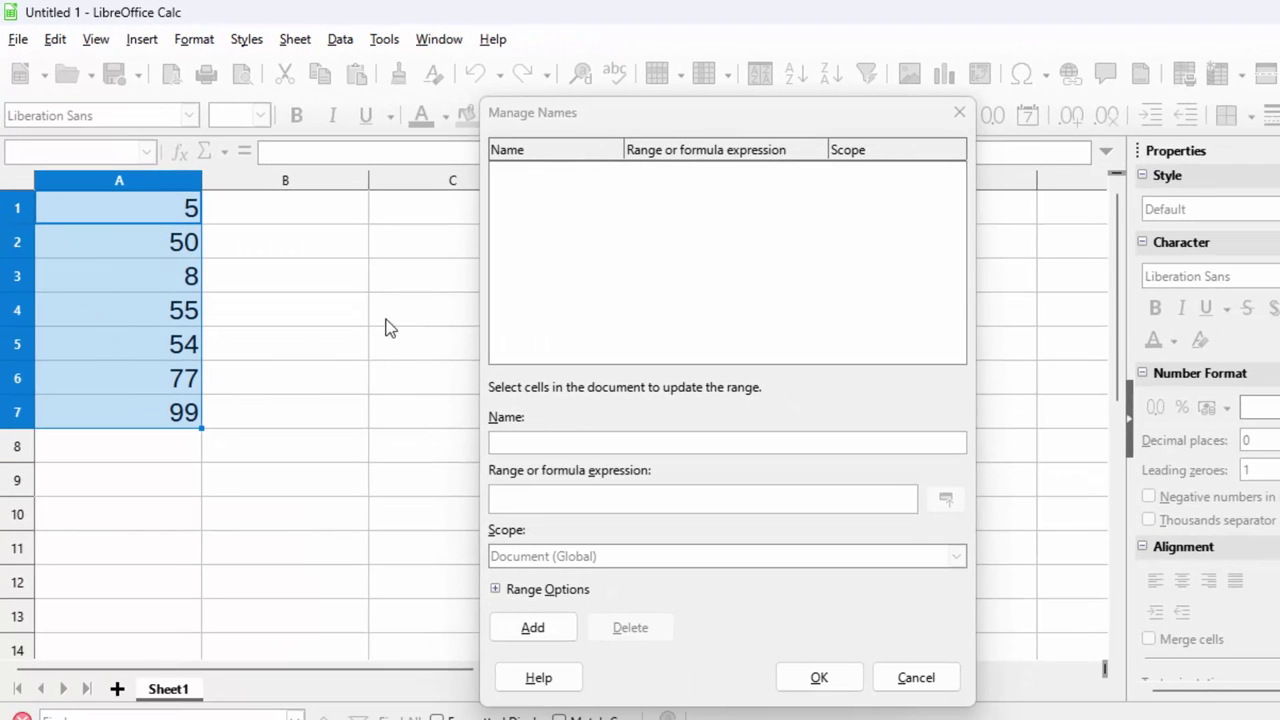
click(526, 438)
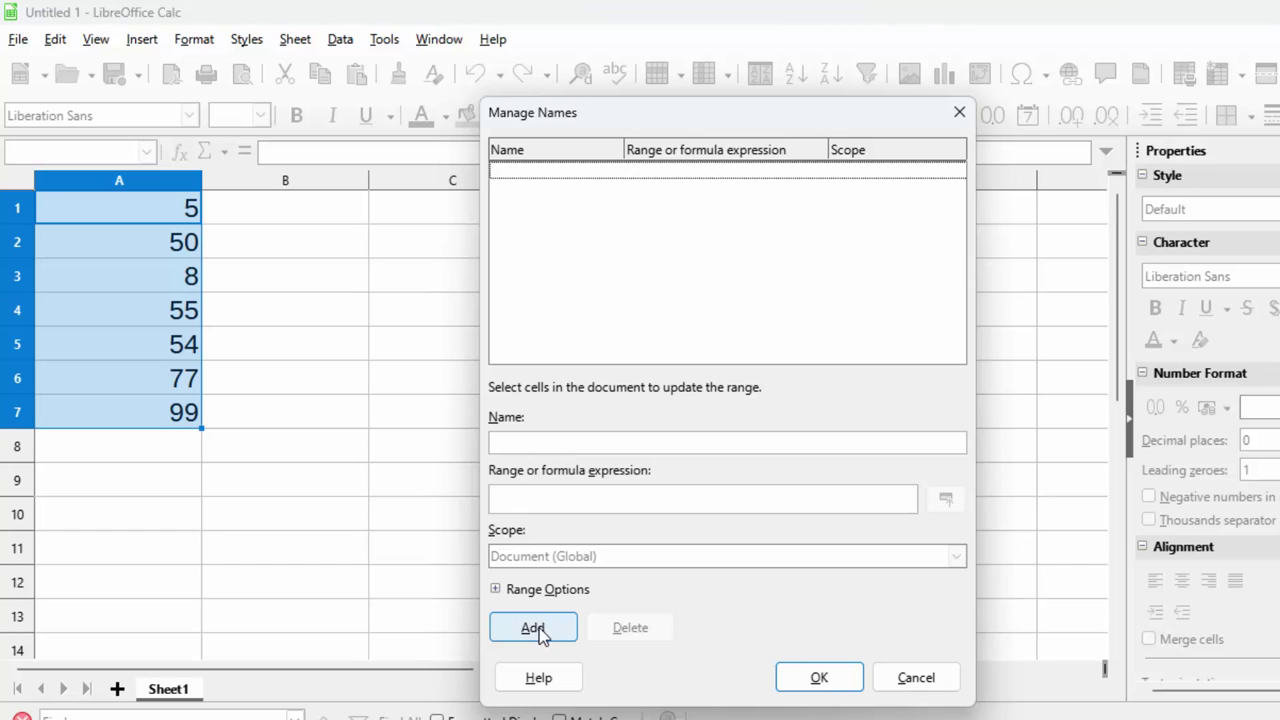
click(512, 628)
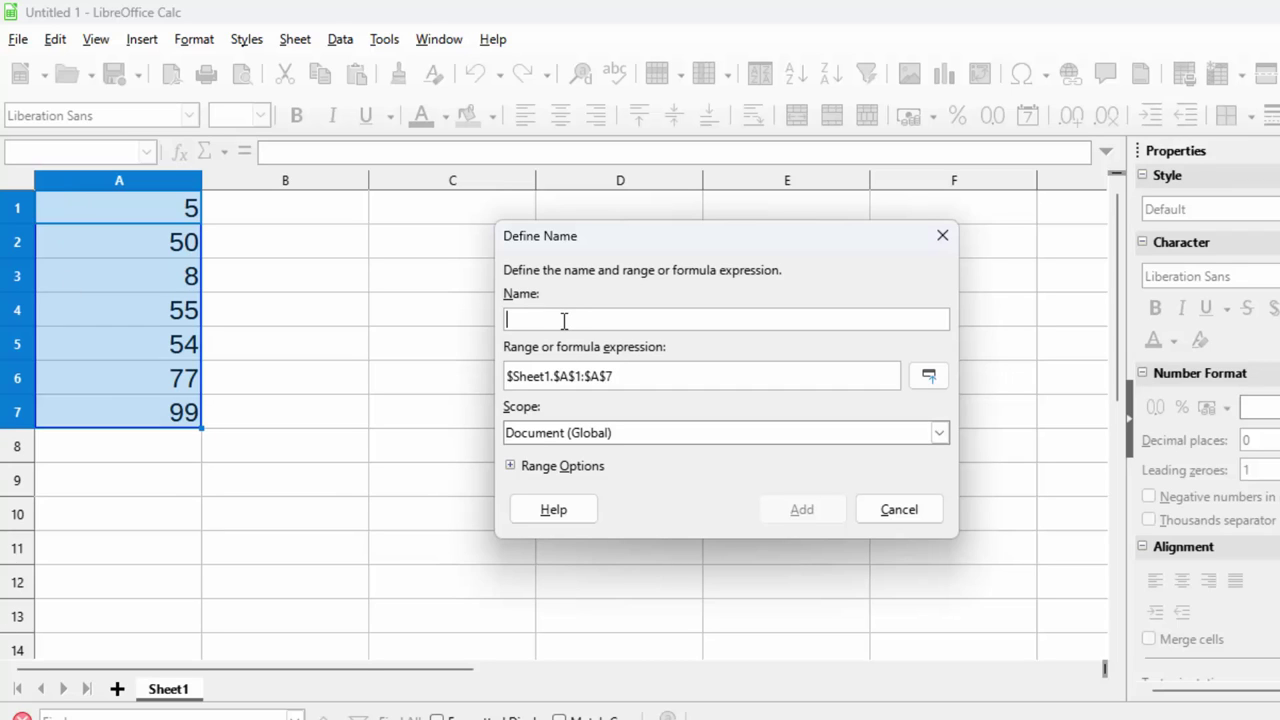
text(numbers)
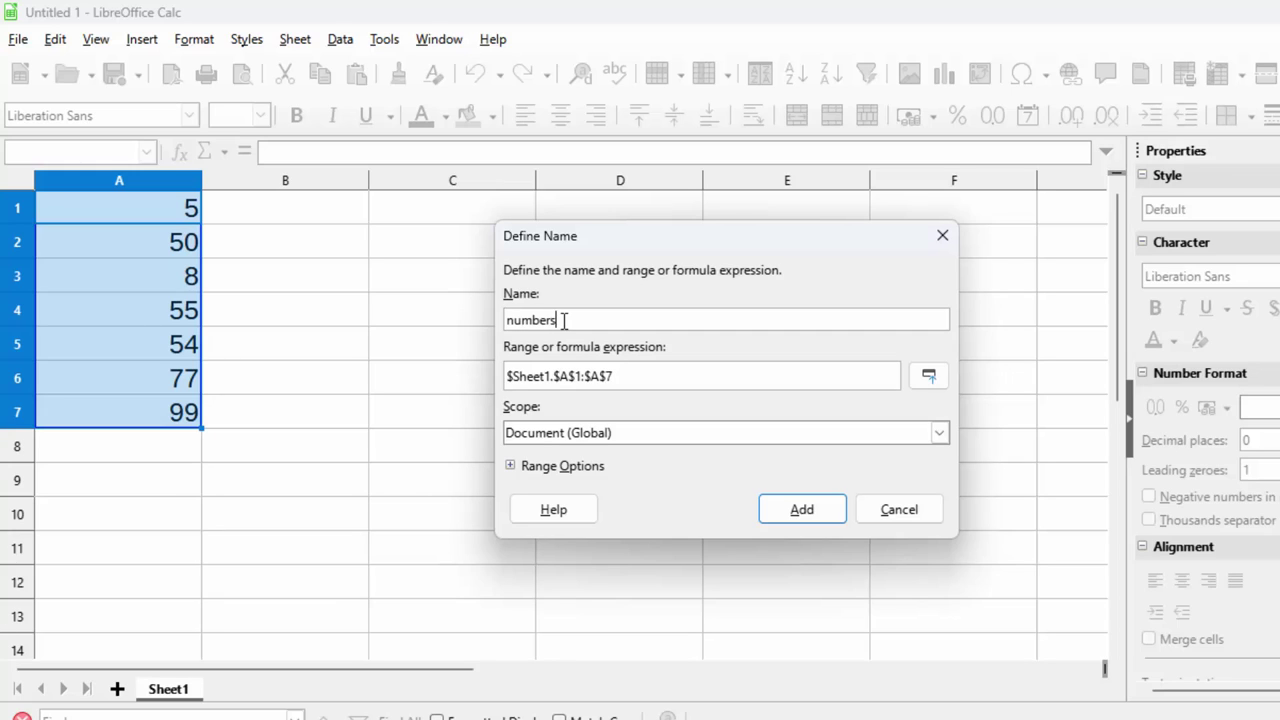
key(BackSpace)
key(BackSpace)
key(BackSpace)
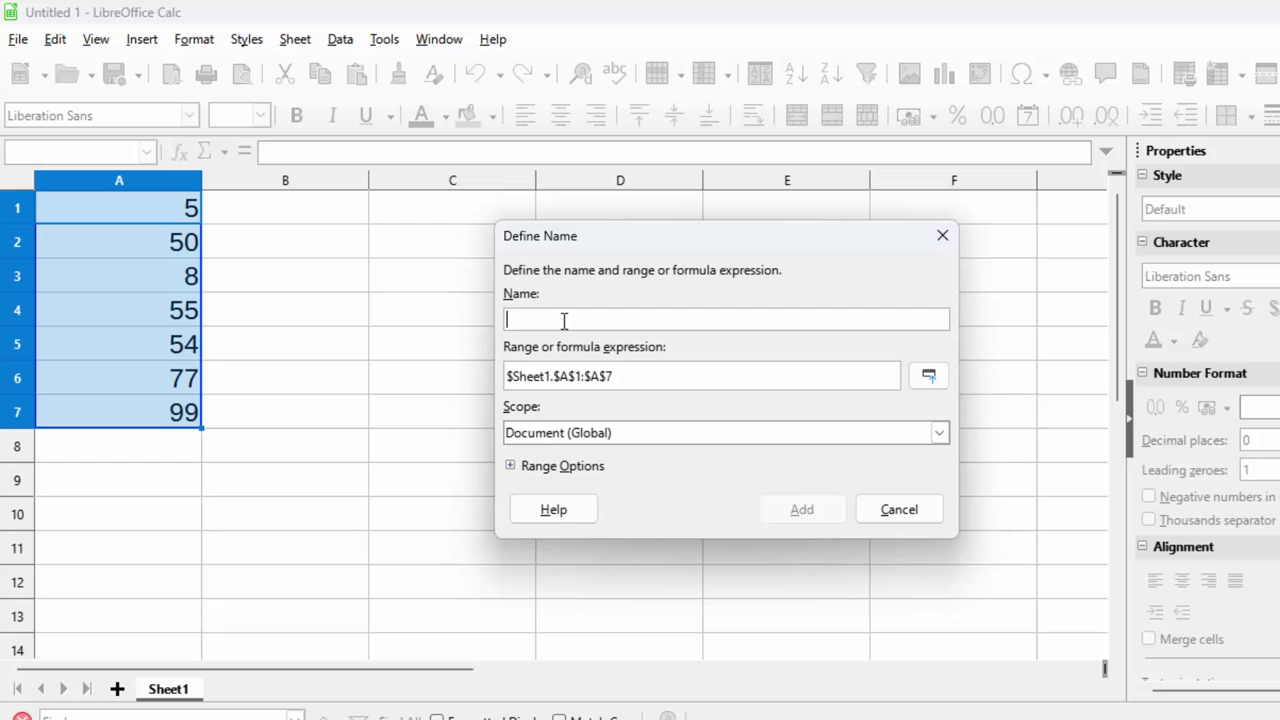
text(N)
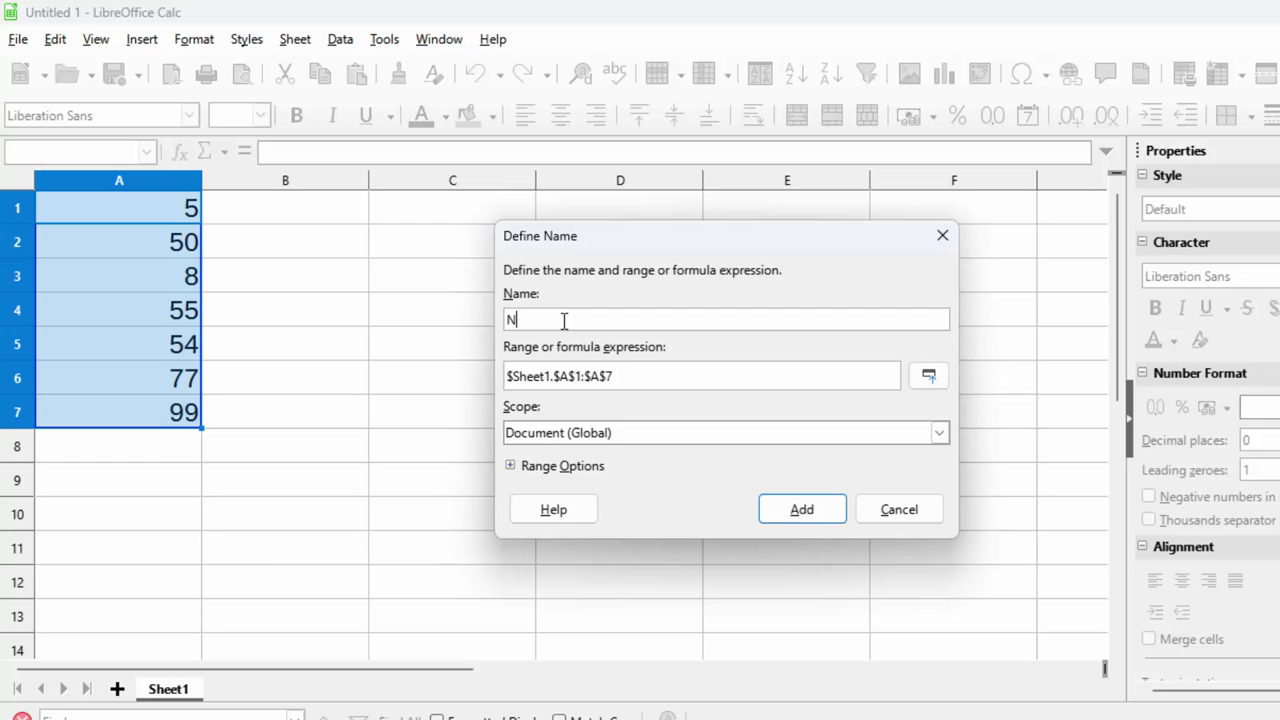
text(umber)
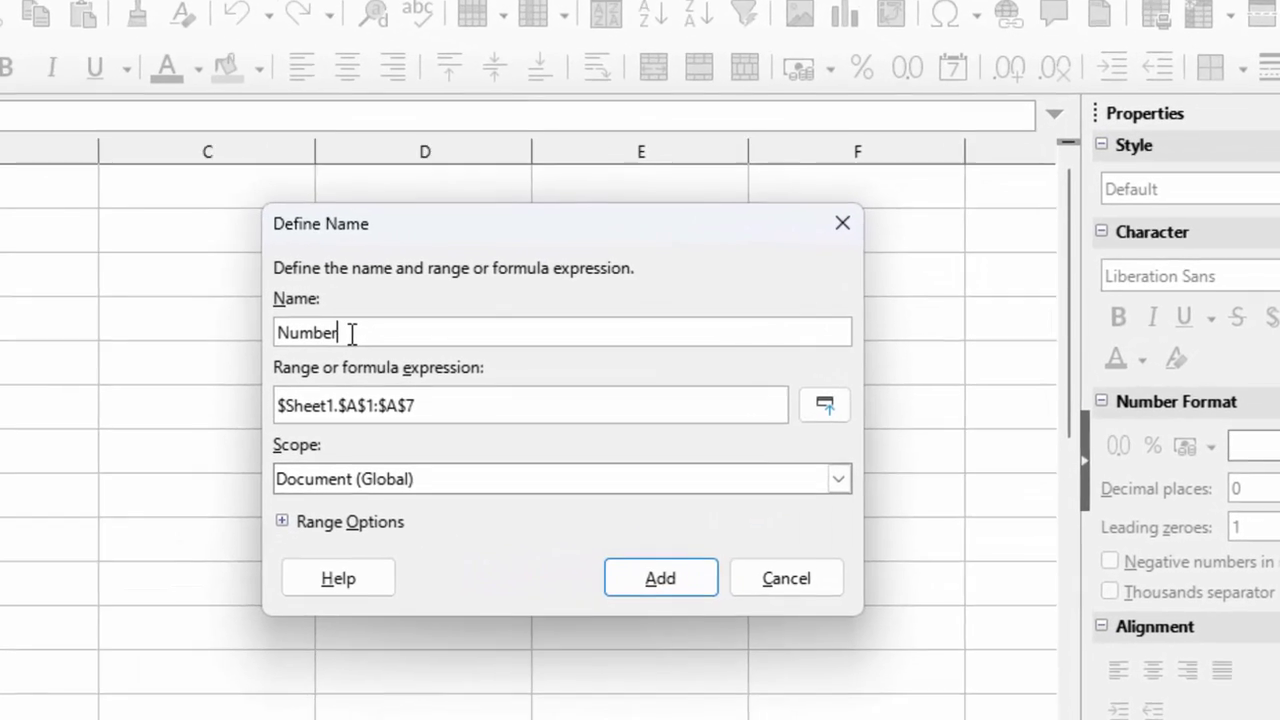
text(s)
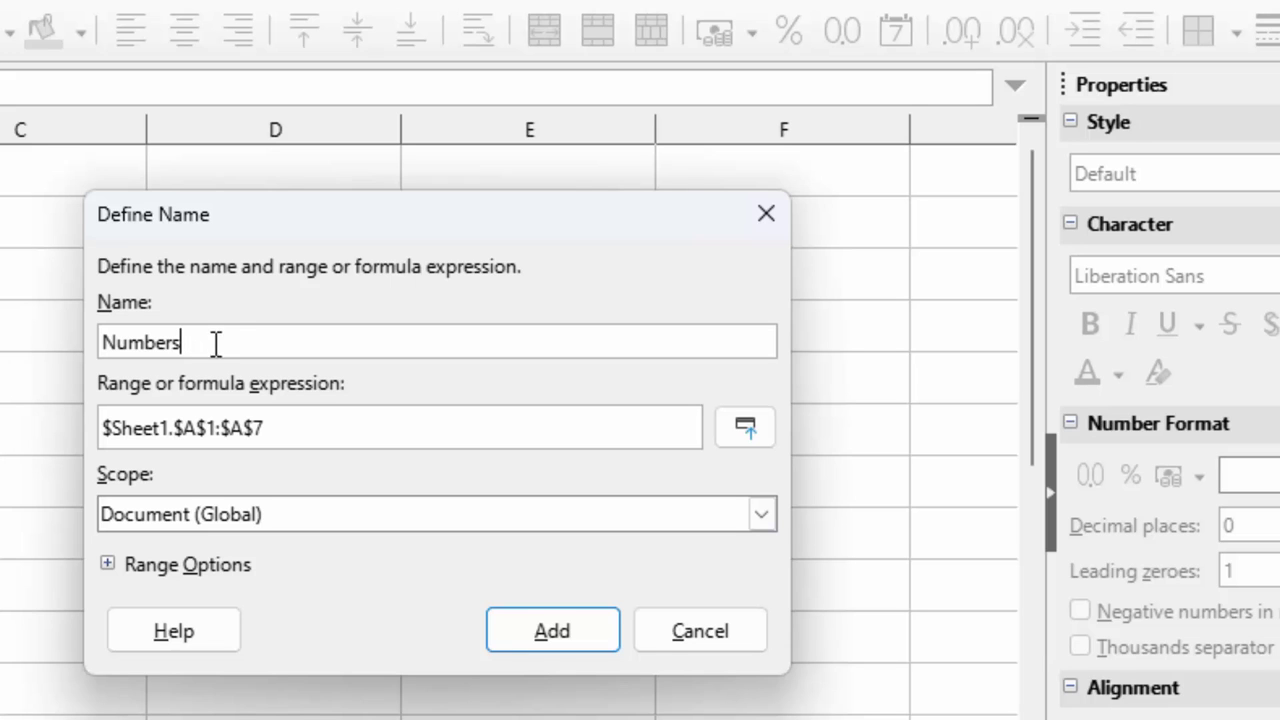
click(505, 645)
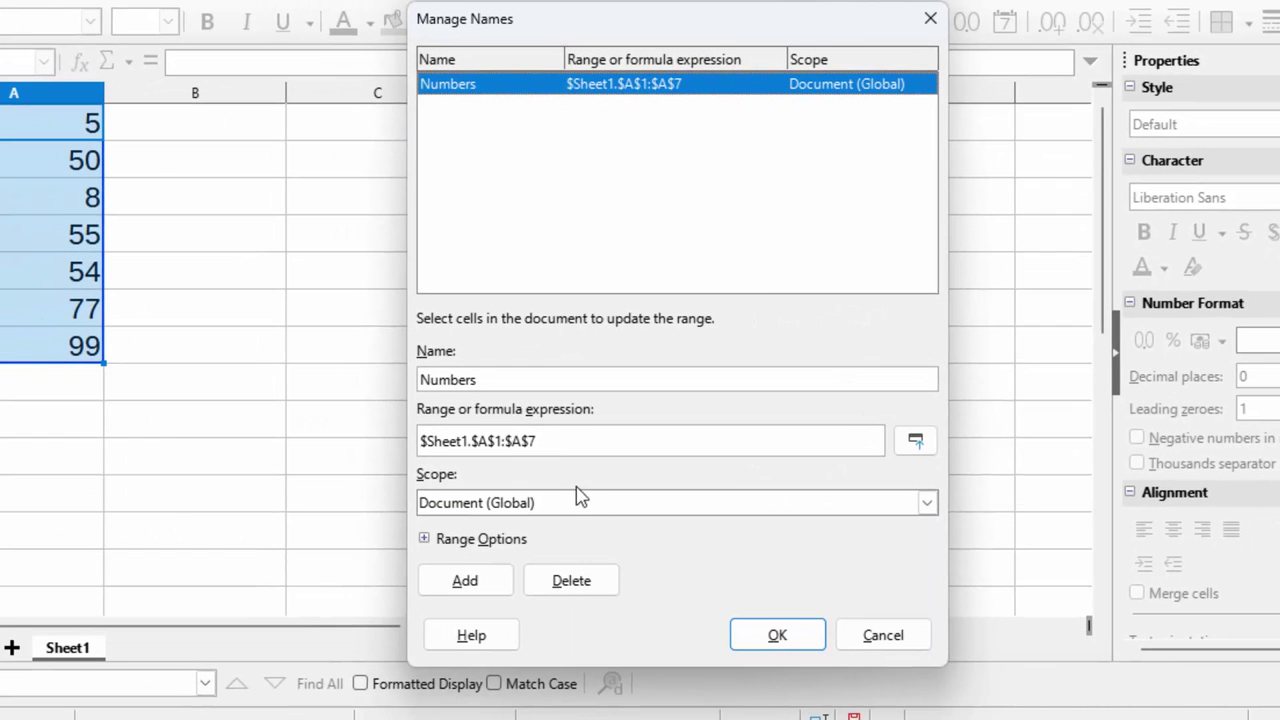
Step: Add a Number1 named range for B1:B7, confirm Manage Names, then select B1:B7
click(483, 590)
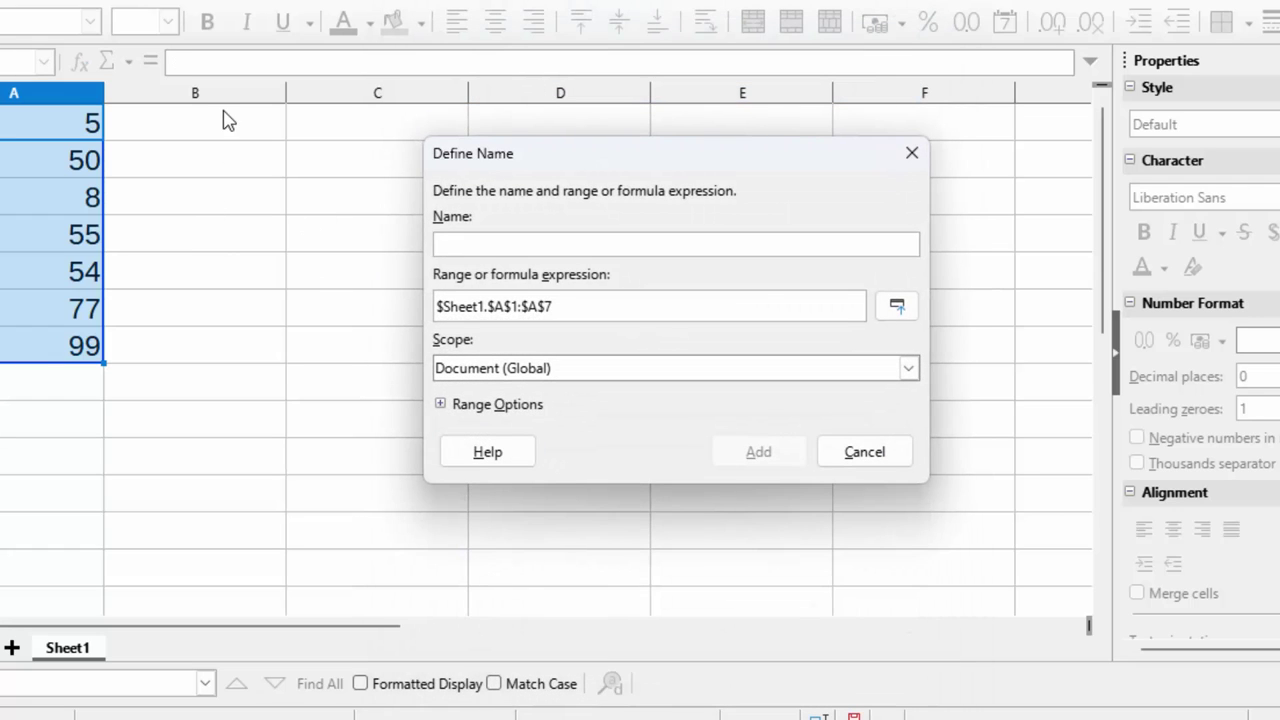
drag(228, 120, 225, 355)
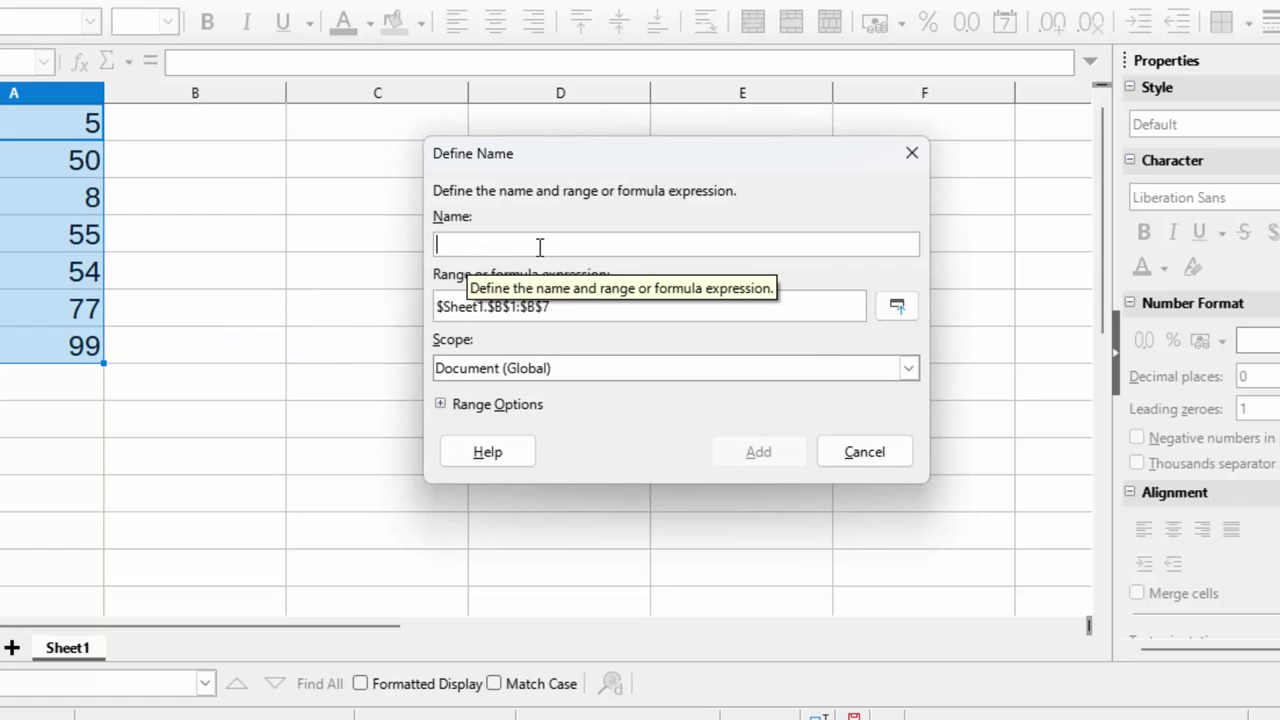
text(Number1)
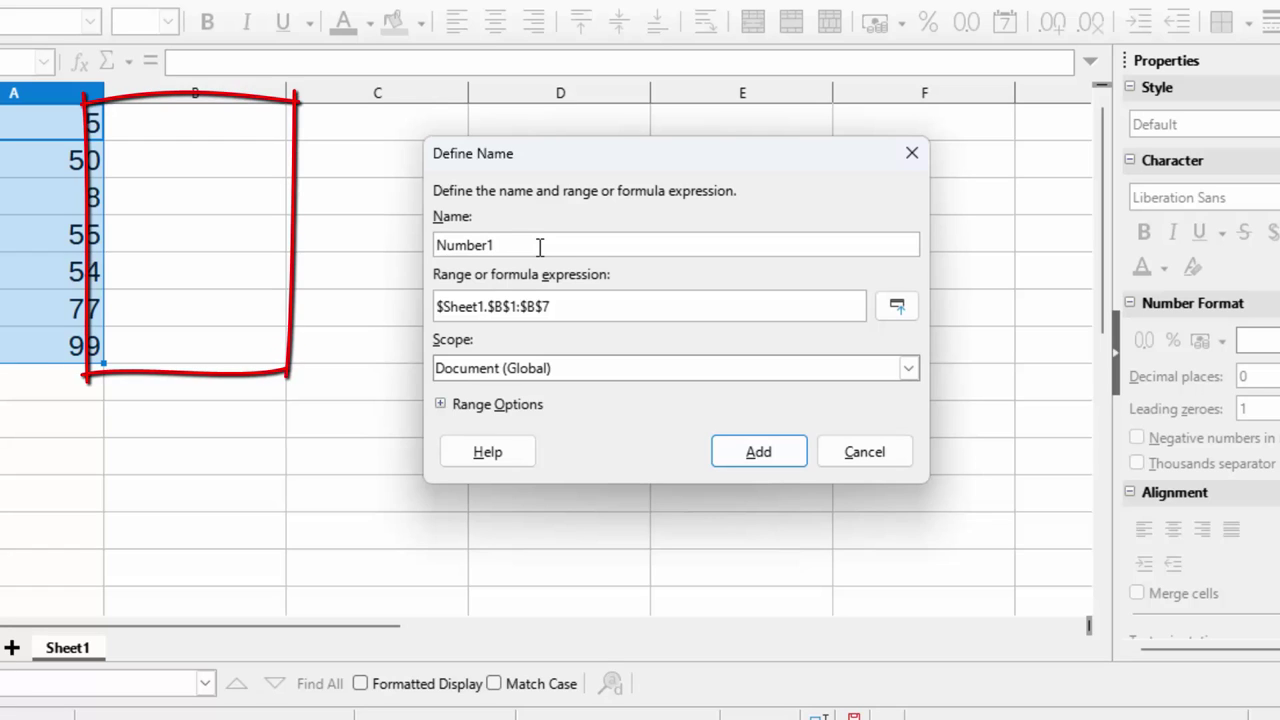
click(770, 452)
click(800, 642)
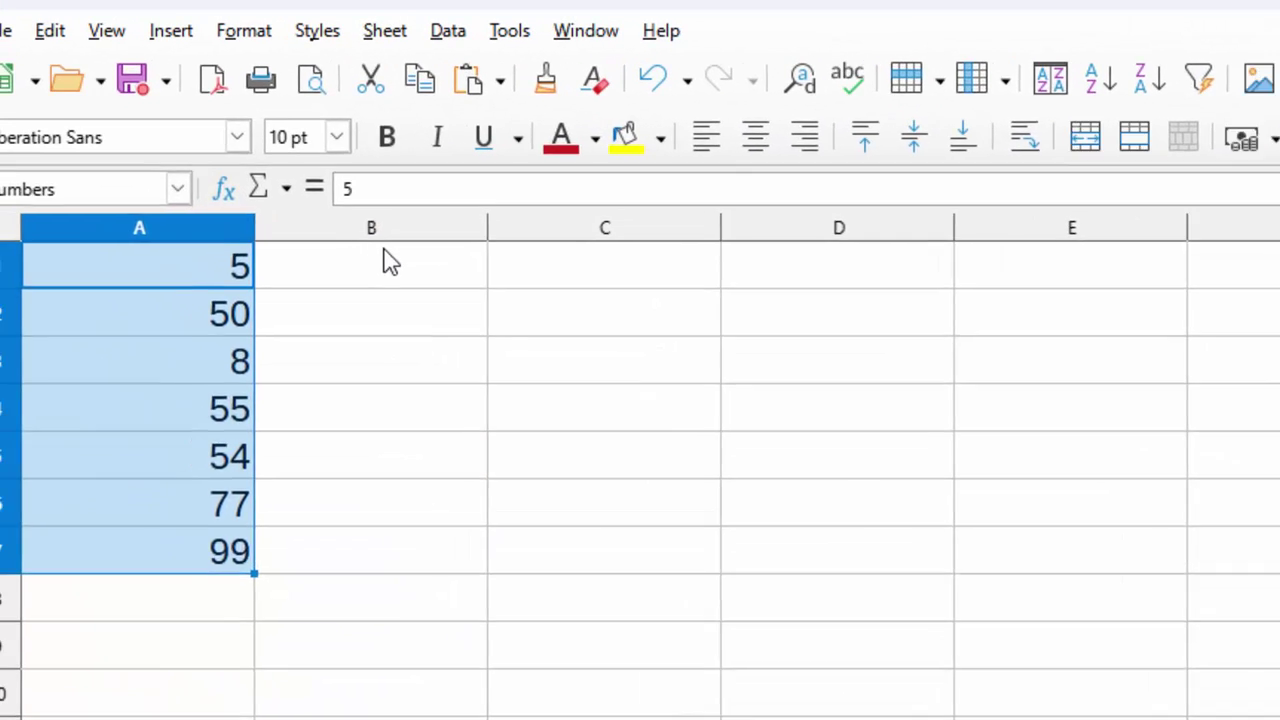
drag(420, 310, 459, 590)
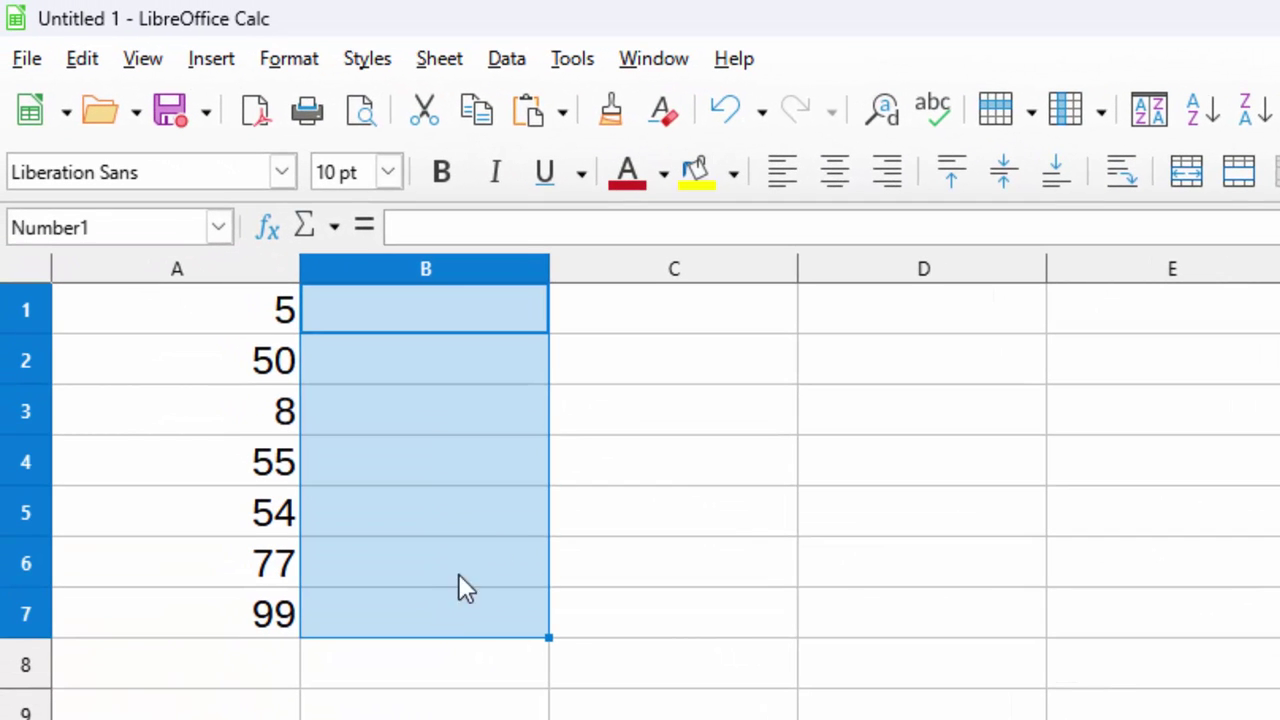
Step: Fill B1:B7 with the light green swatch from the Document colors palette
click(734, 176)
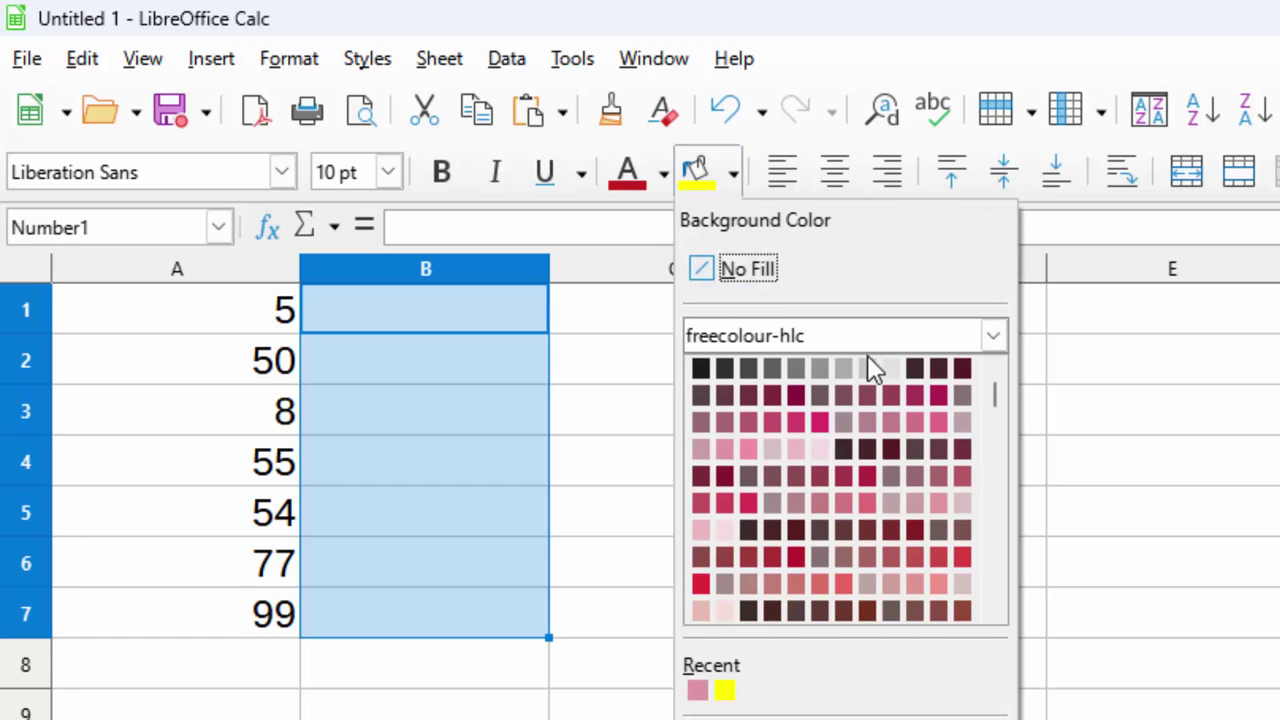
click(994, 337)
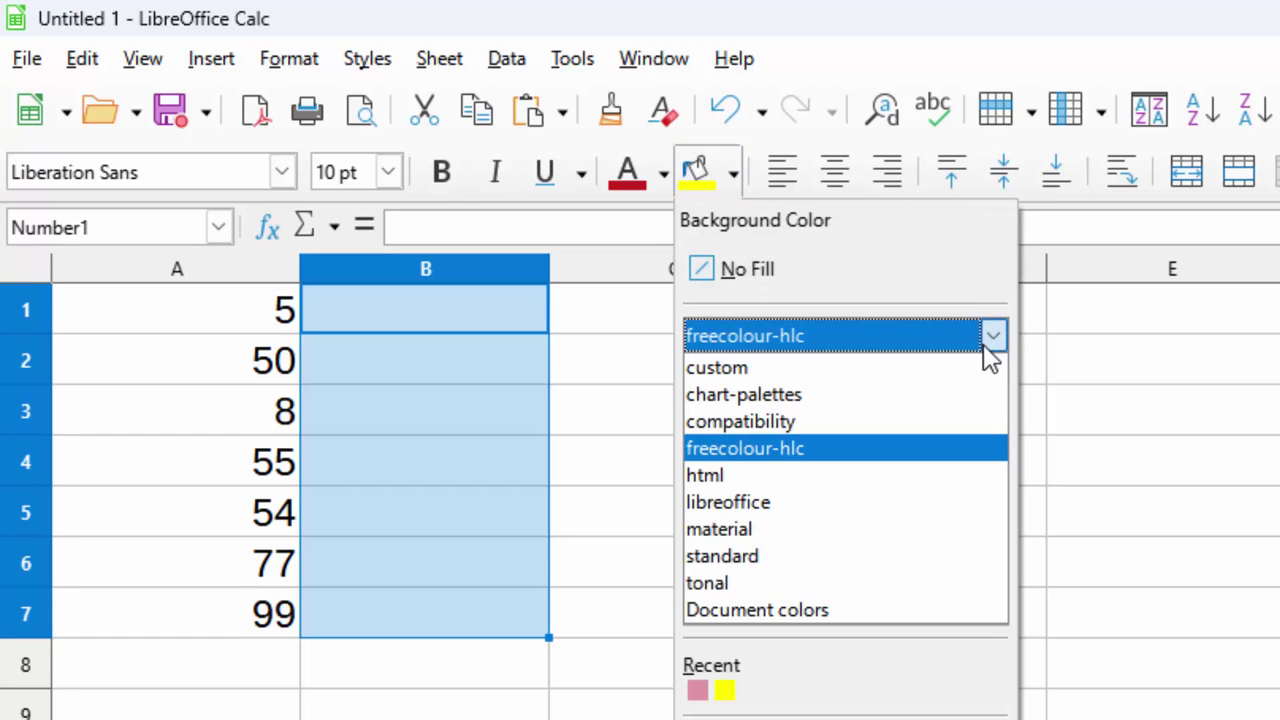
click(893, 367)
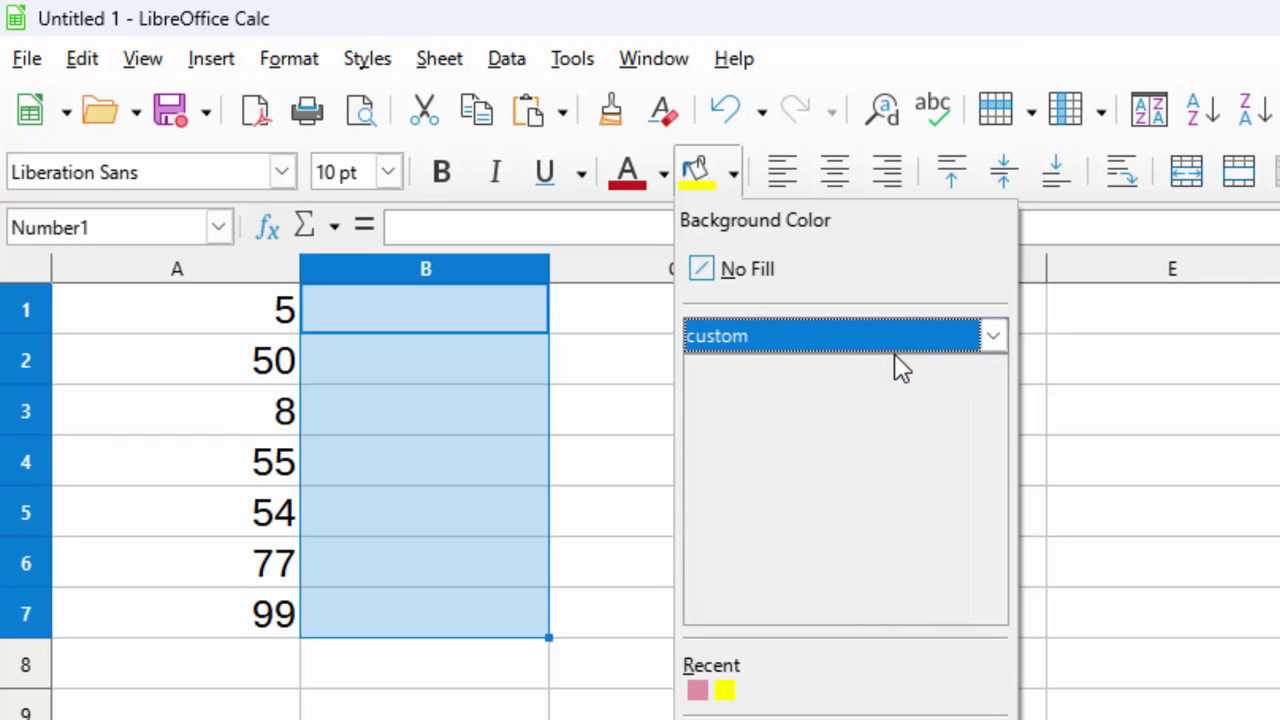
click(978, 345)
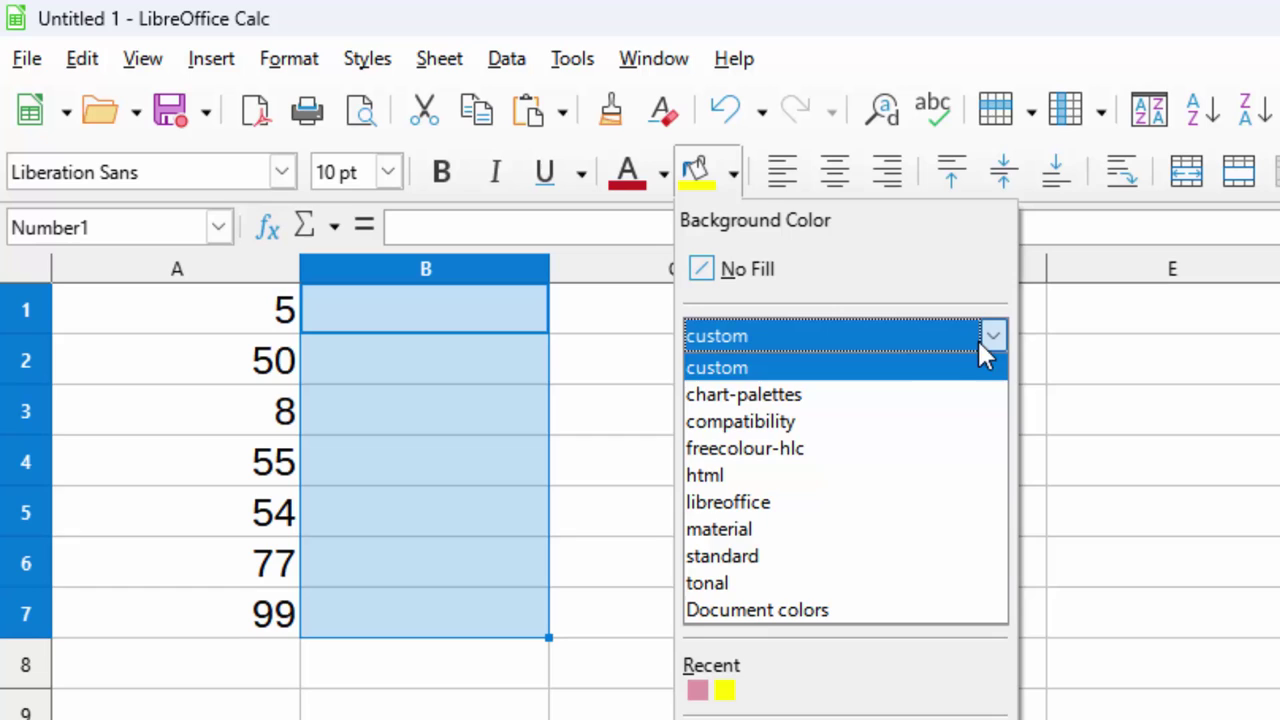
click(760, 605)
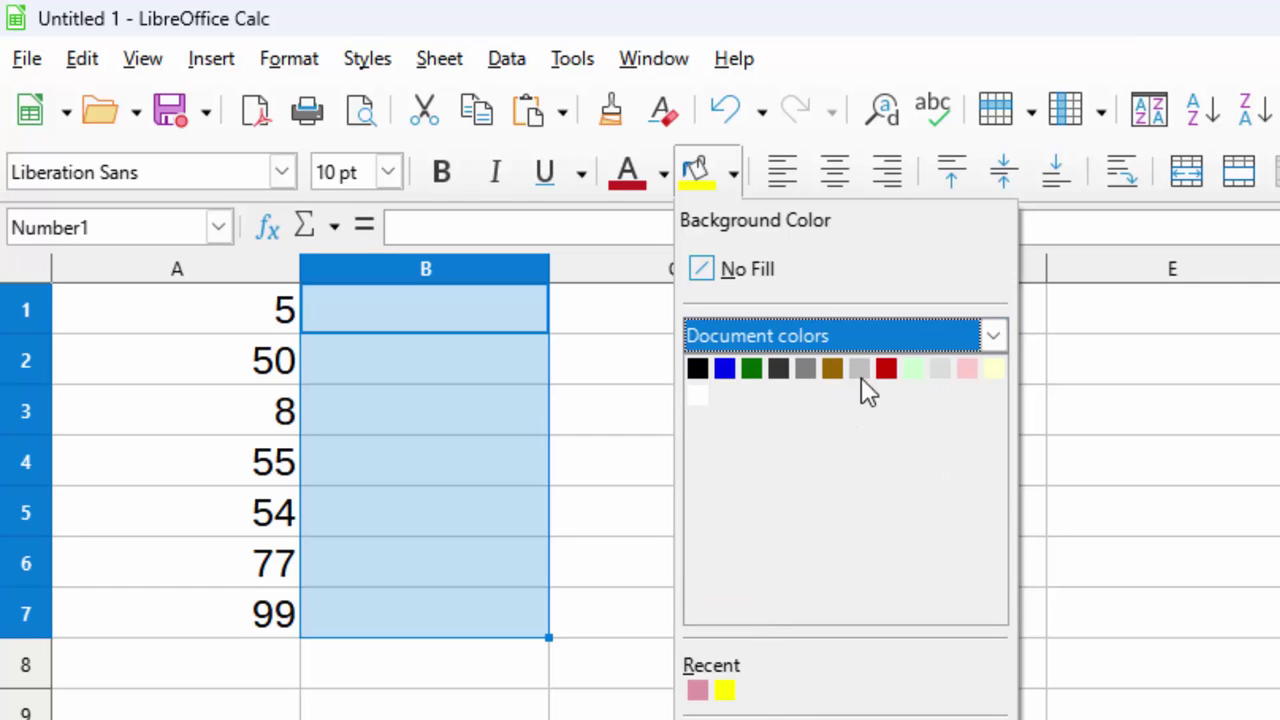
click(913, 368)
click(673, 719)
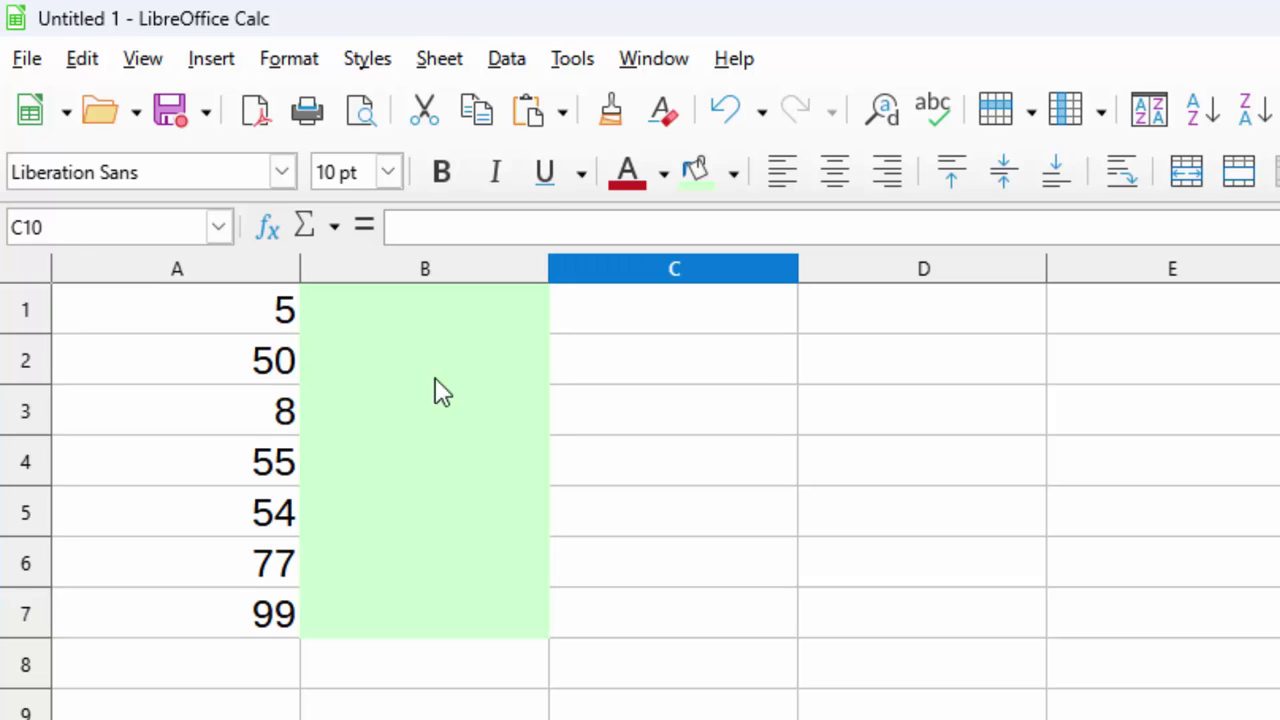
Step: Enter 67, 44, 77 and 87 into cells B1 through B4
click(430, 314)
text(67)
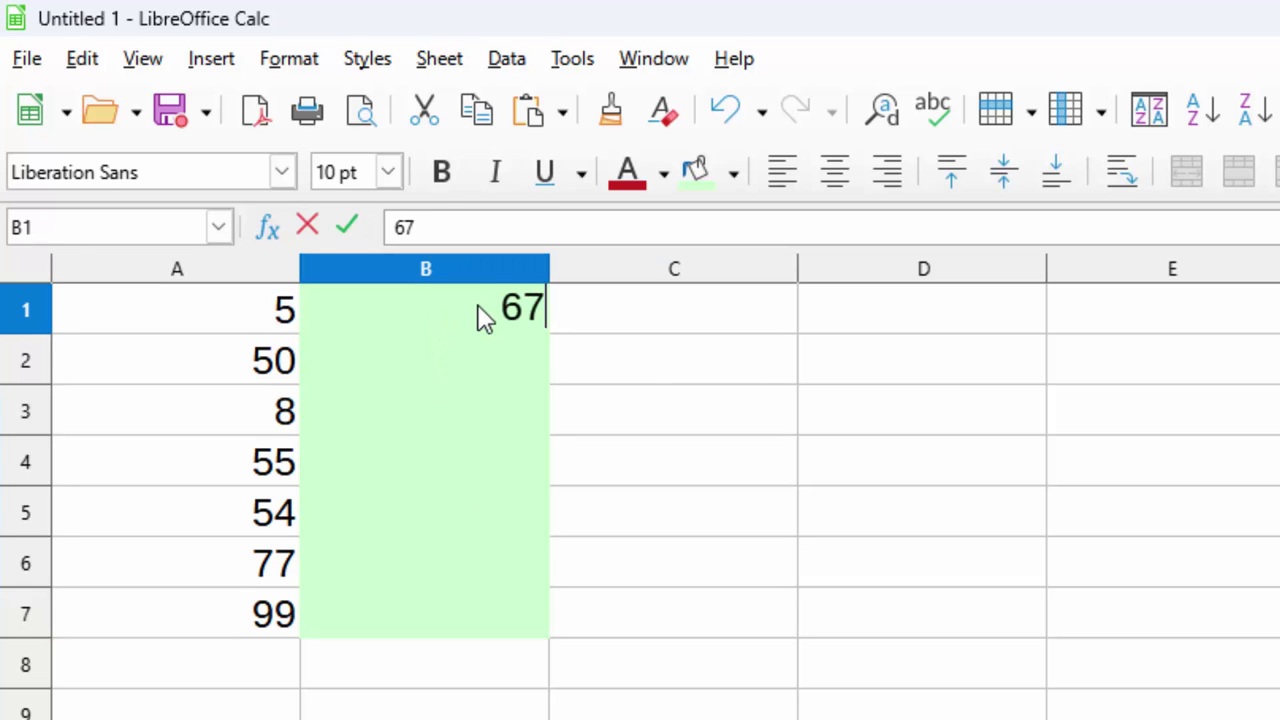
key(Return)
text(44)
key(Return)
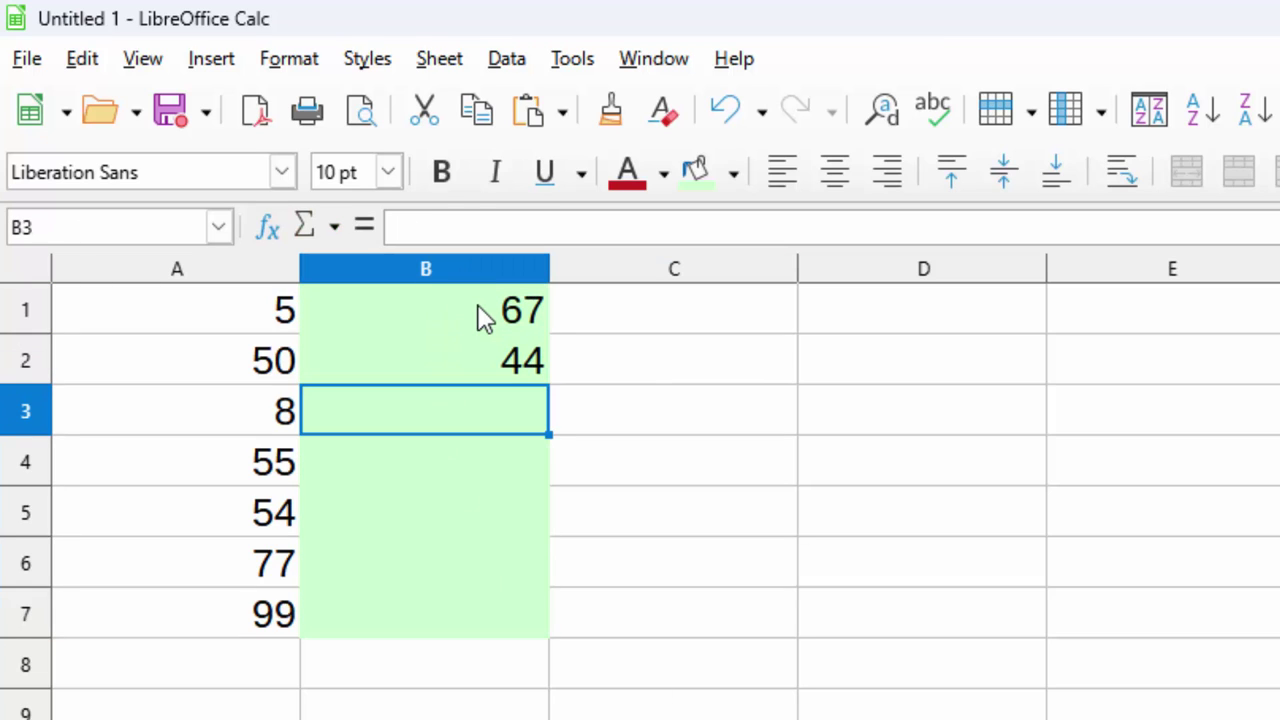
text(77)
key(Return)
text(87)
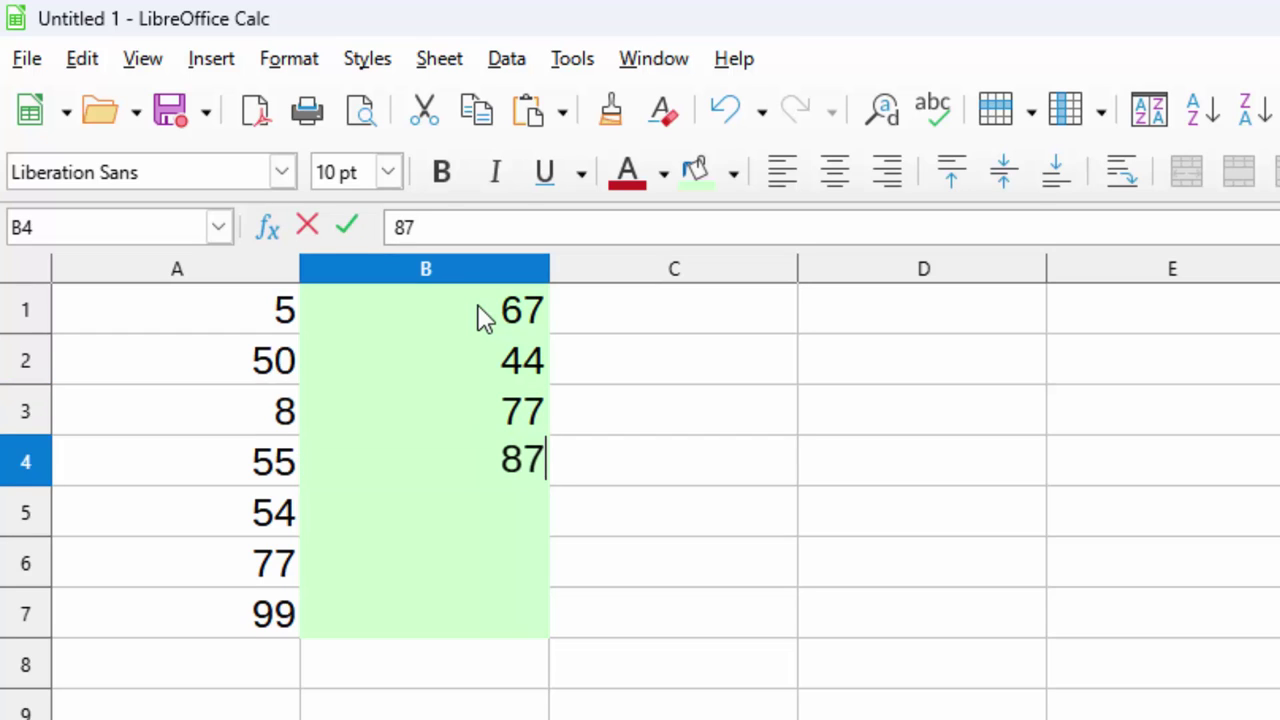
key(Return)
Step: Enter 90, 45 and 43 into B5:B7, then type =sum in D5
text(90)
key(Return)
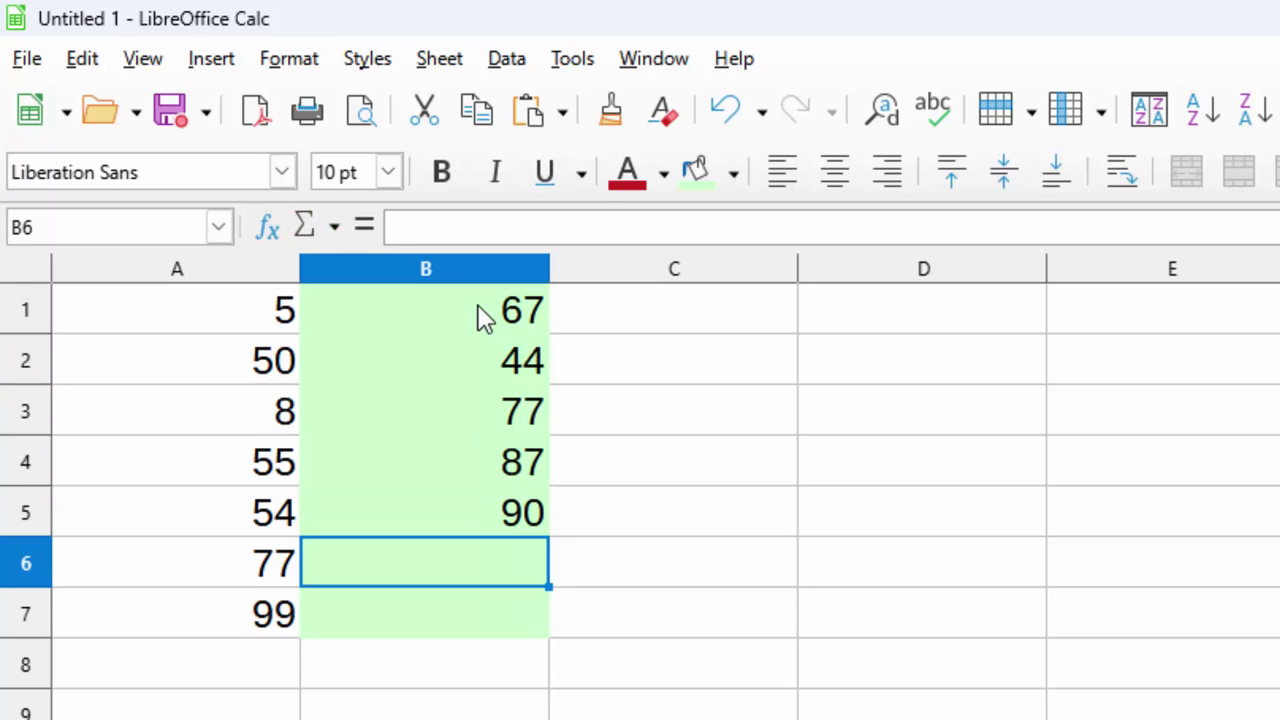
text(45)
key(Return)
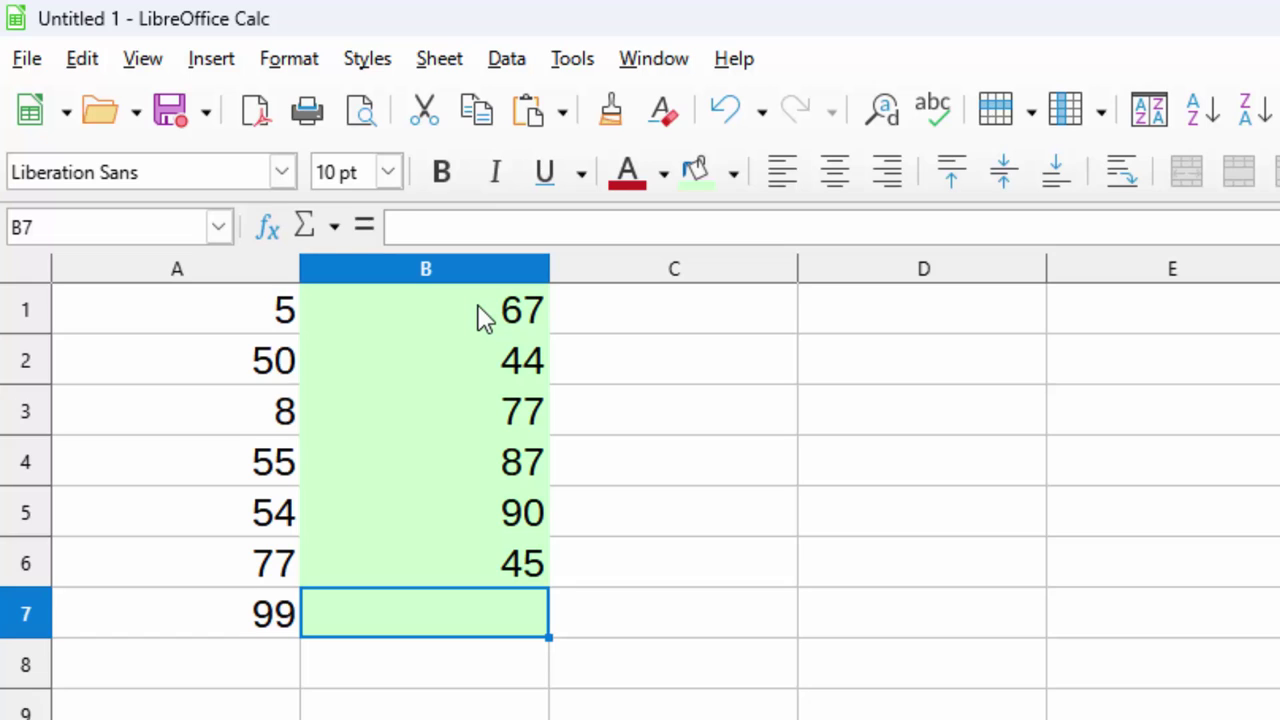
text(43)
key(Return)
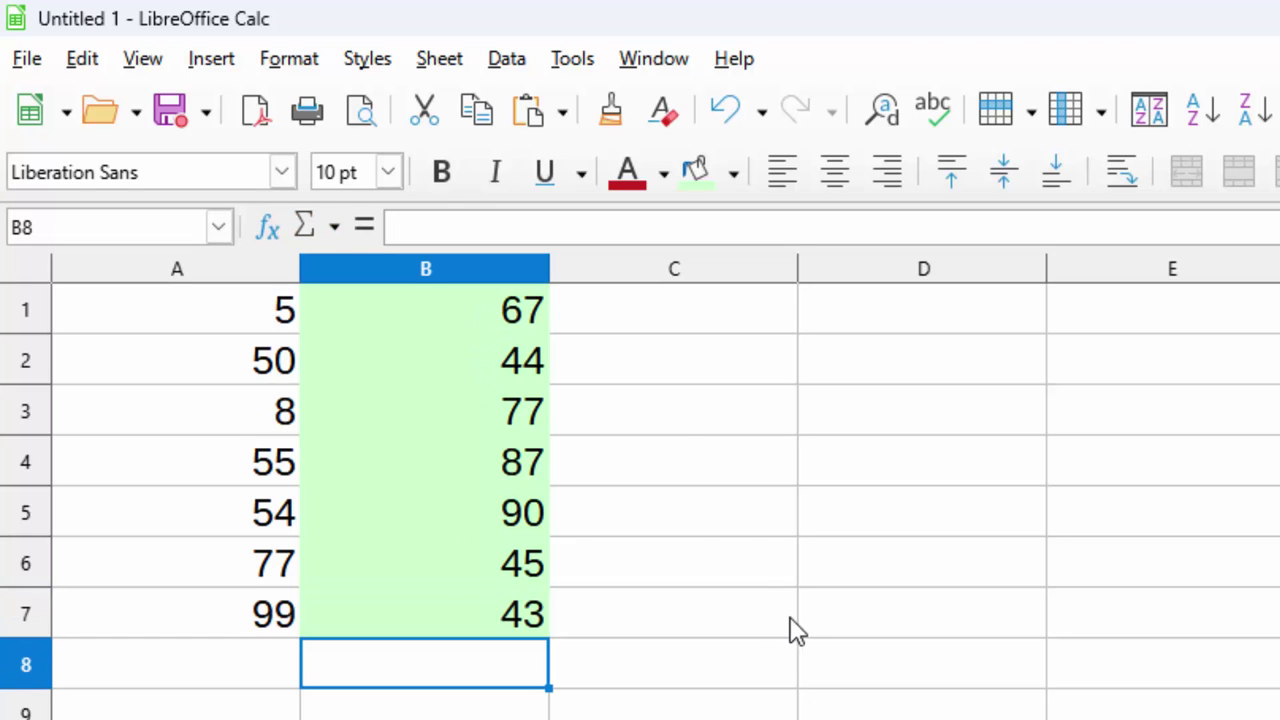
click(830, 512)
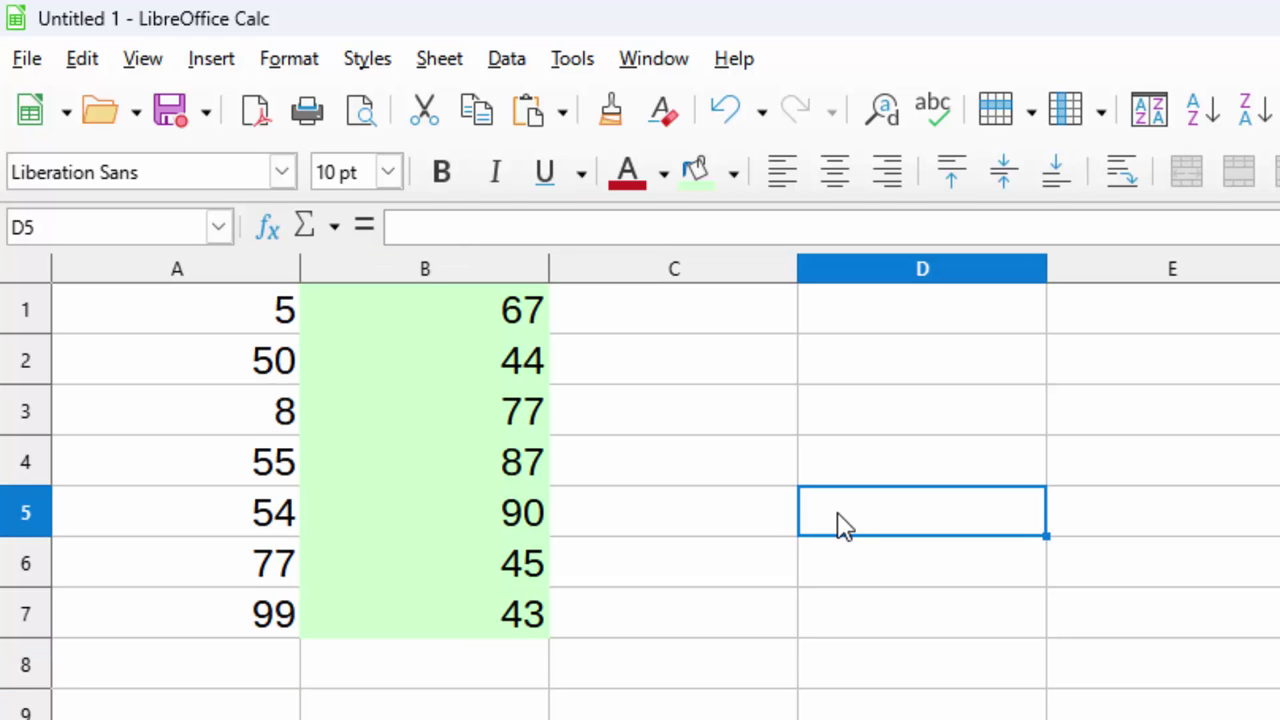
text(=s)
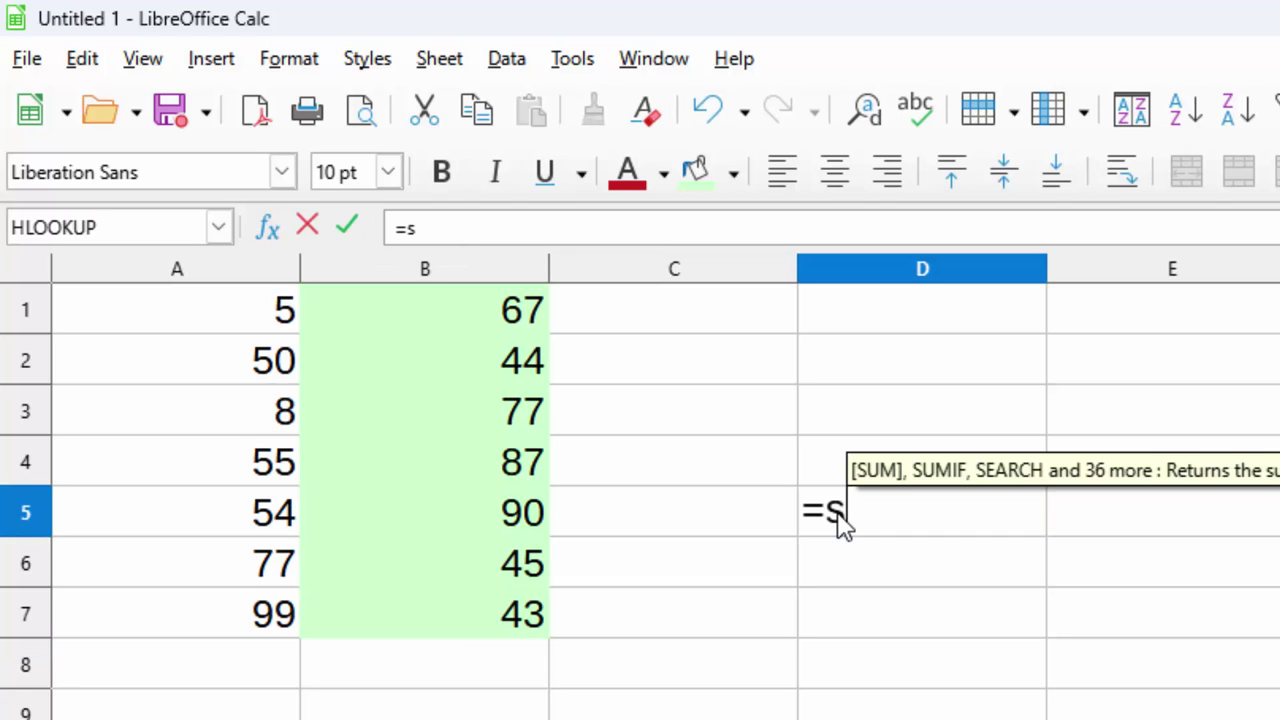
text(u)
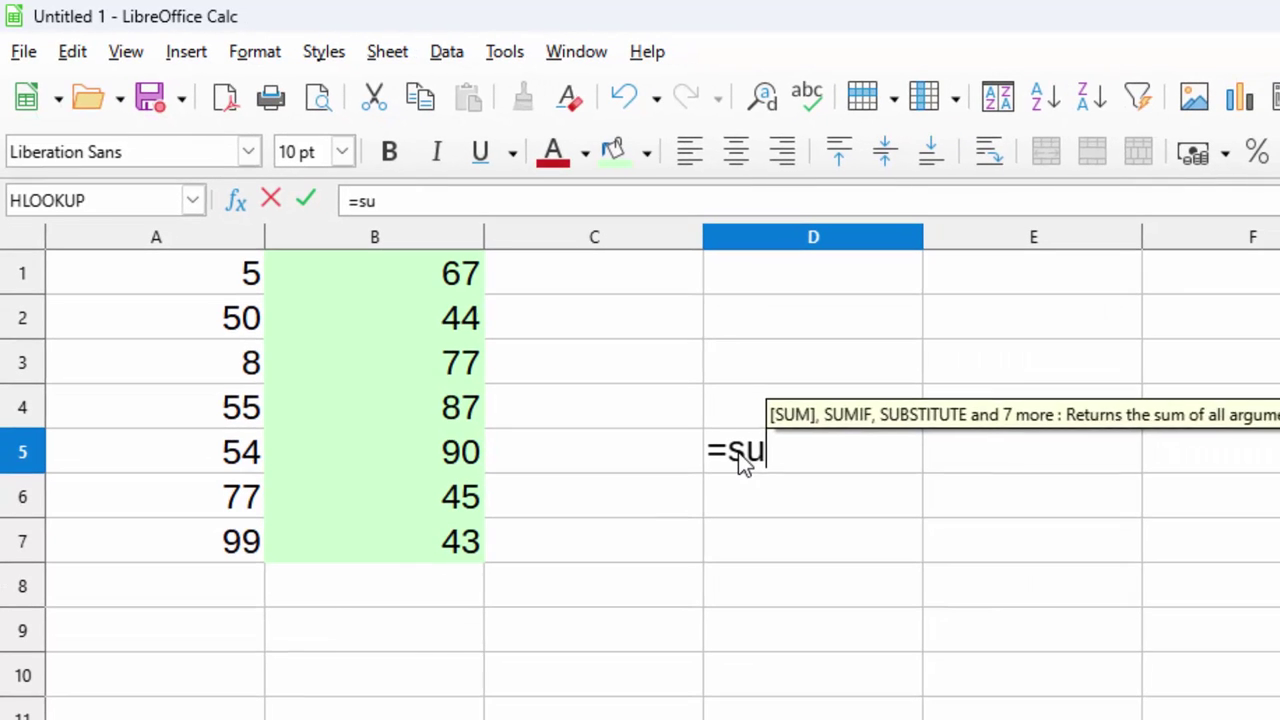
text(m)
Step: Commit the =sum entry in D5, then delete its #NAME? result via Delete Contents
key(Tab)
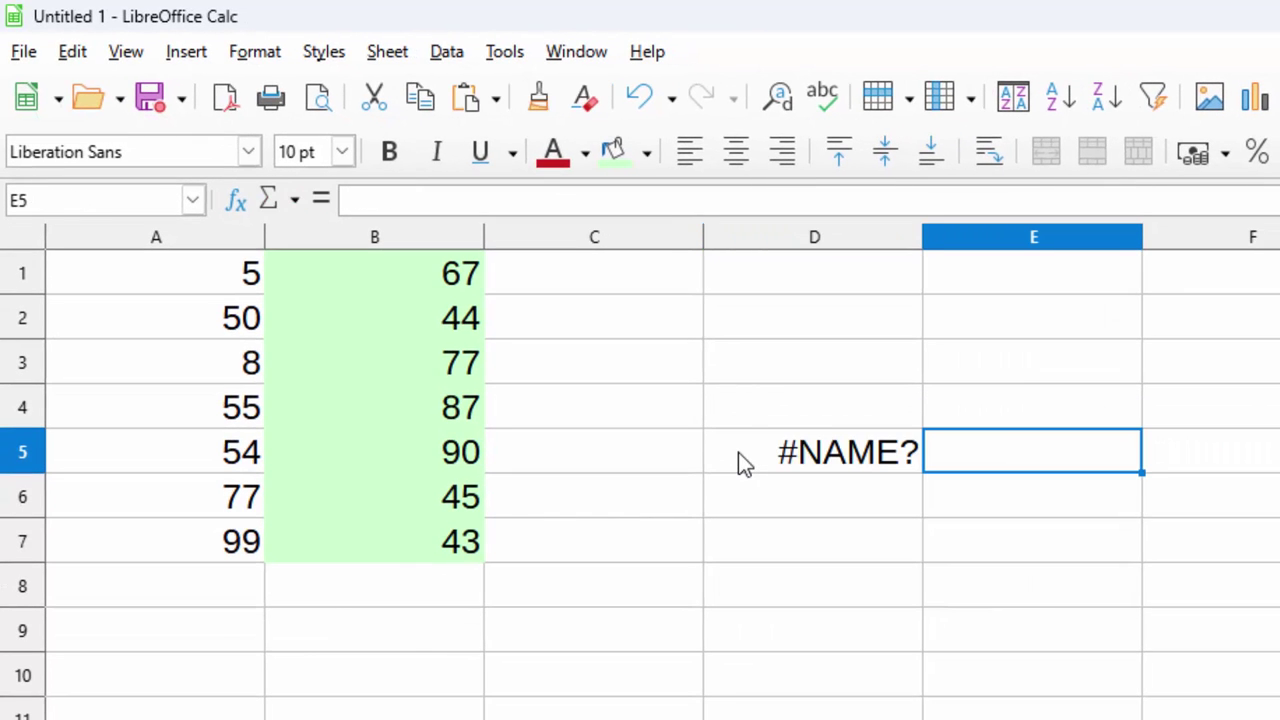
click(733, 467)
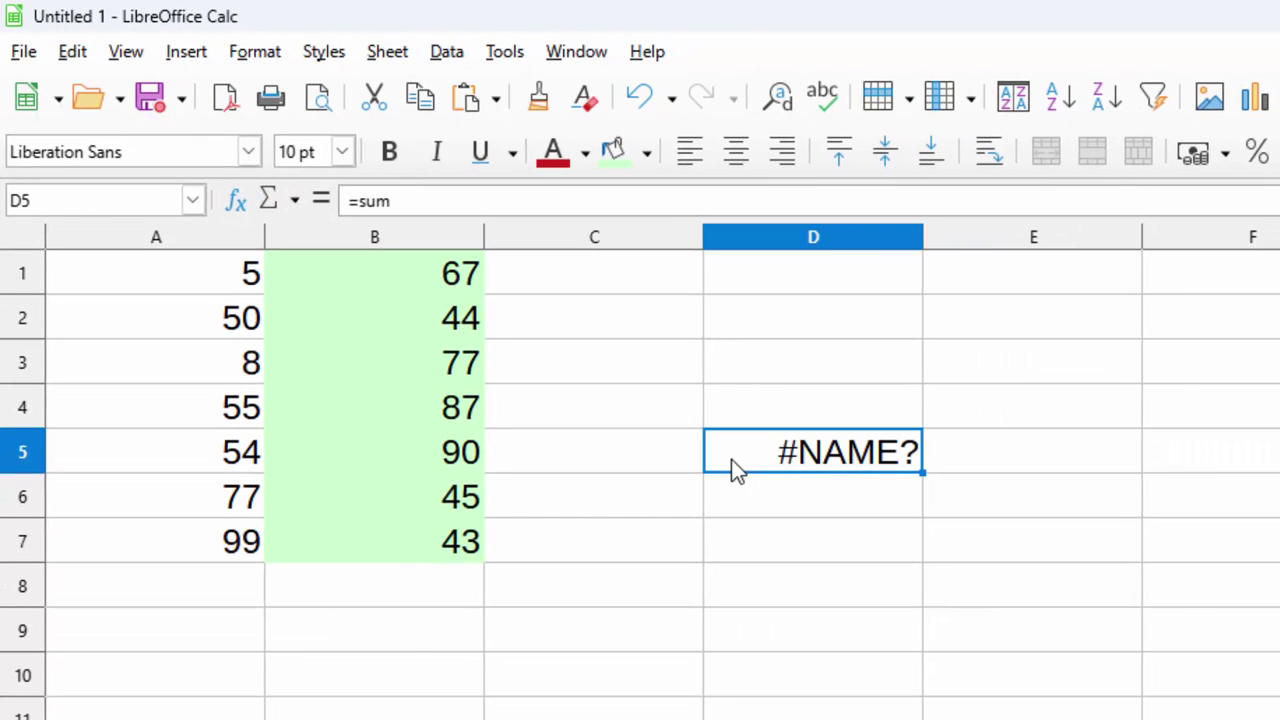
key(BackSpace)
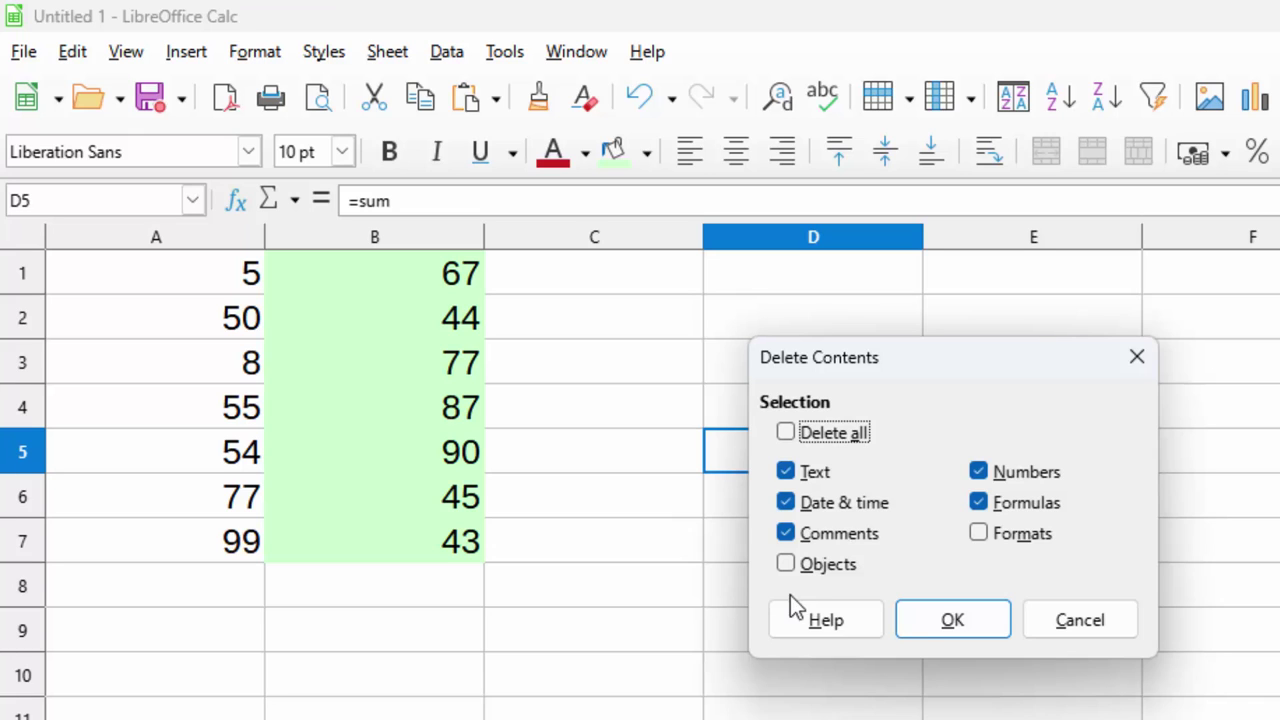
click(927, 619)
Step: Enter =SUM(Numbers) in D4 so it totals the Numbers range as 348
text(=)
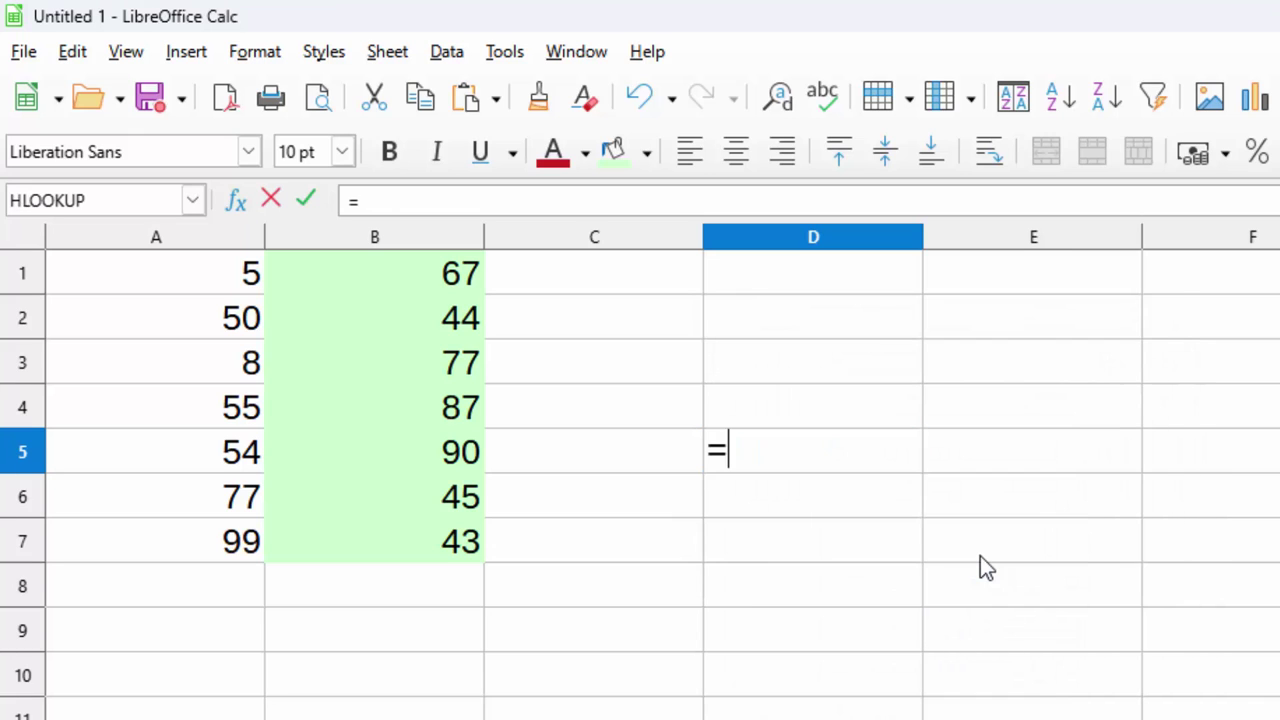
text(sum)
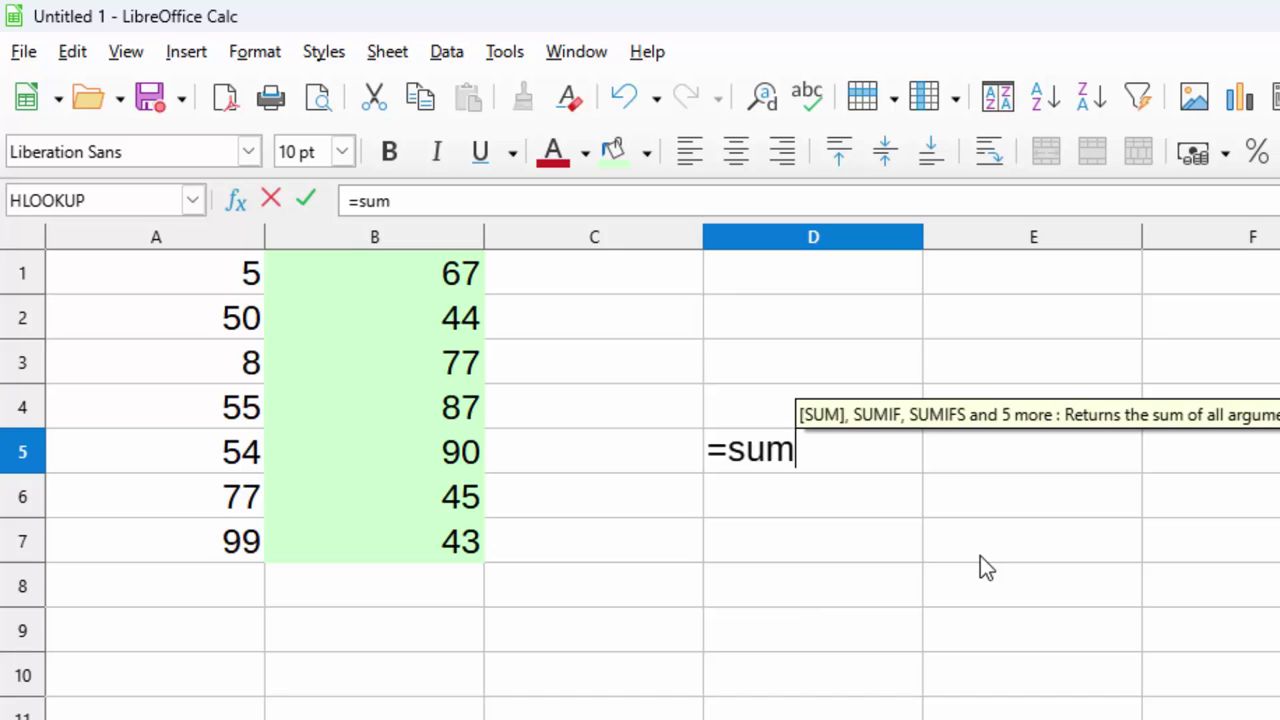
text(()
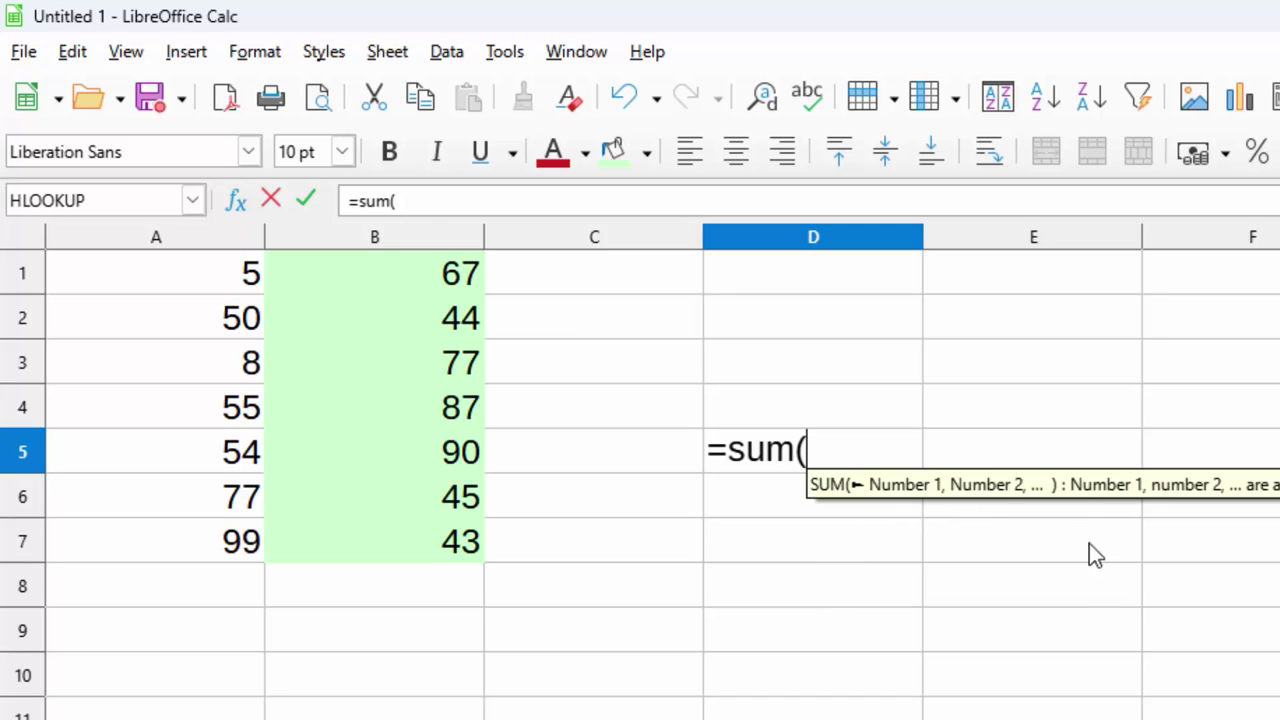
text(n)
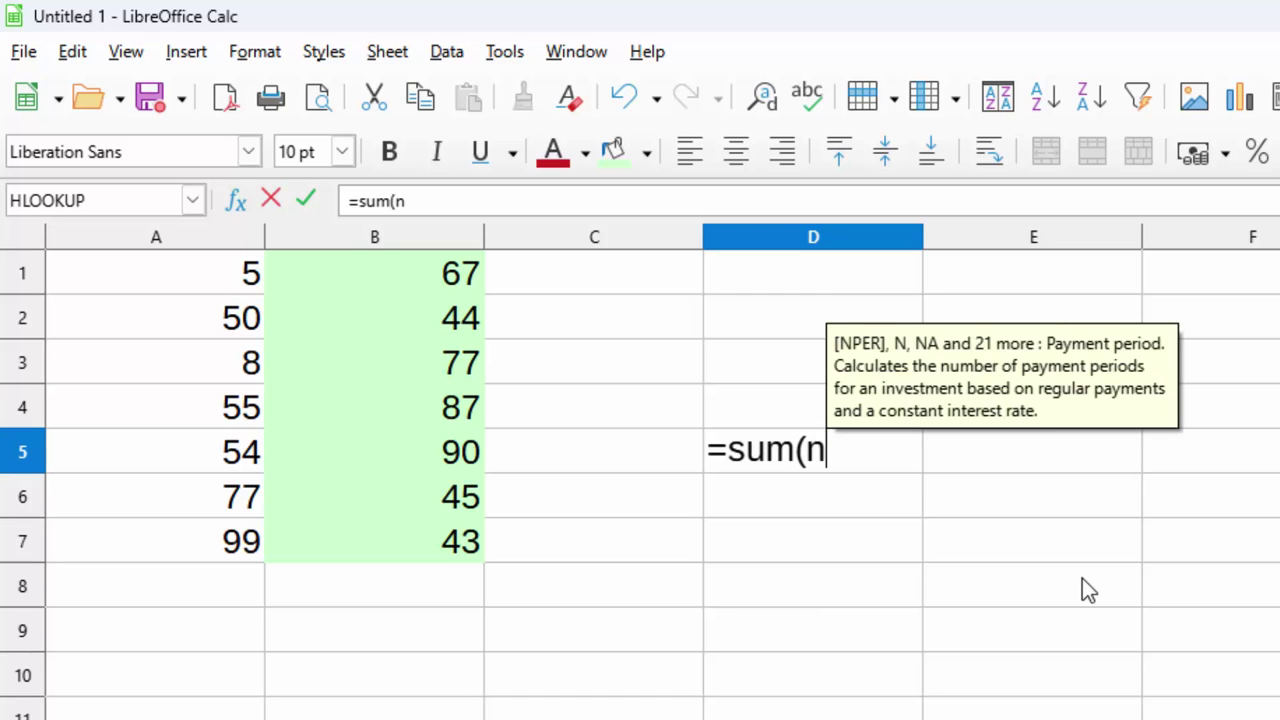
text(u)
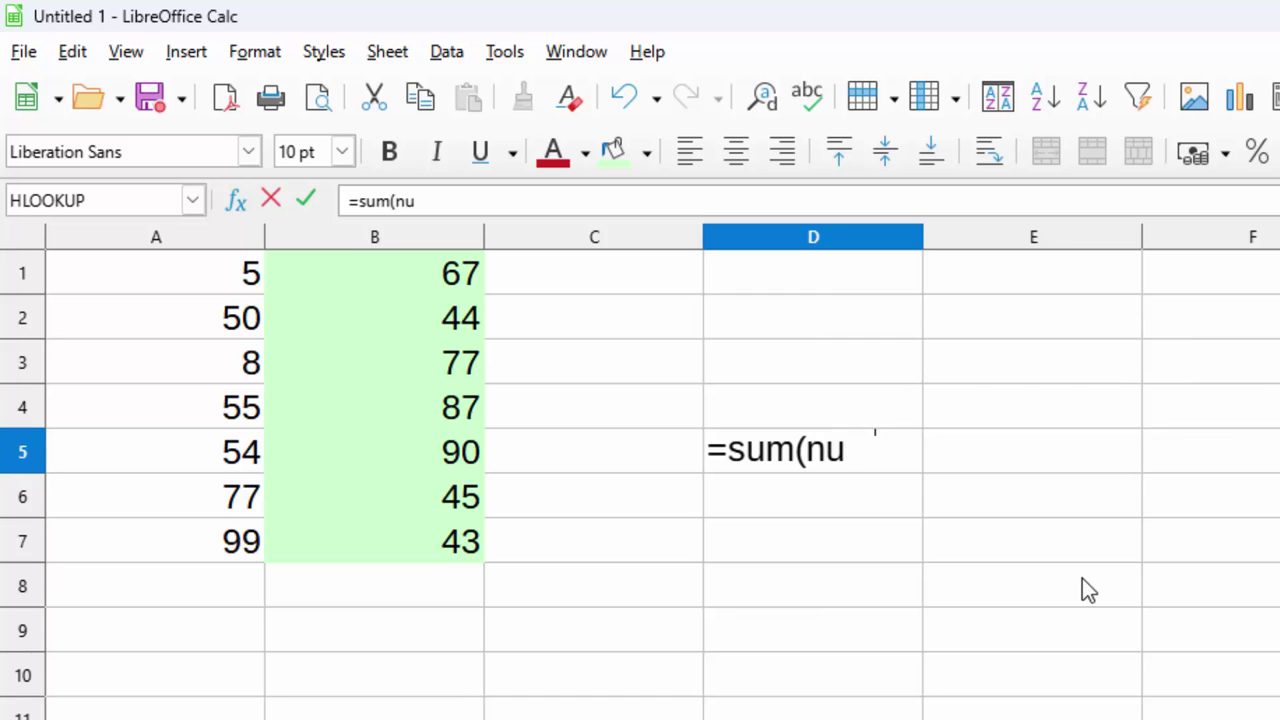
text(mber)
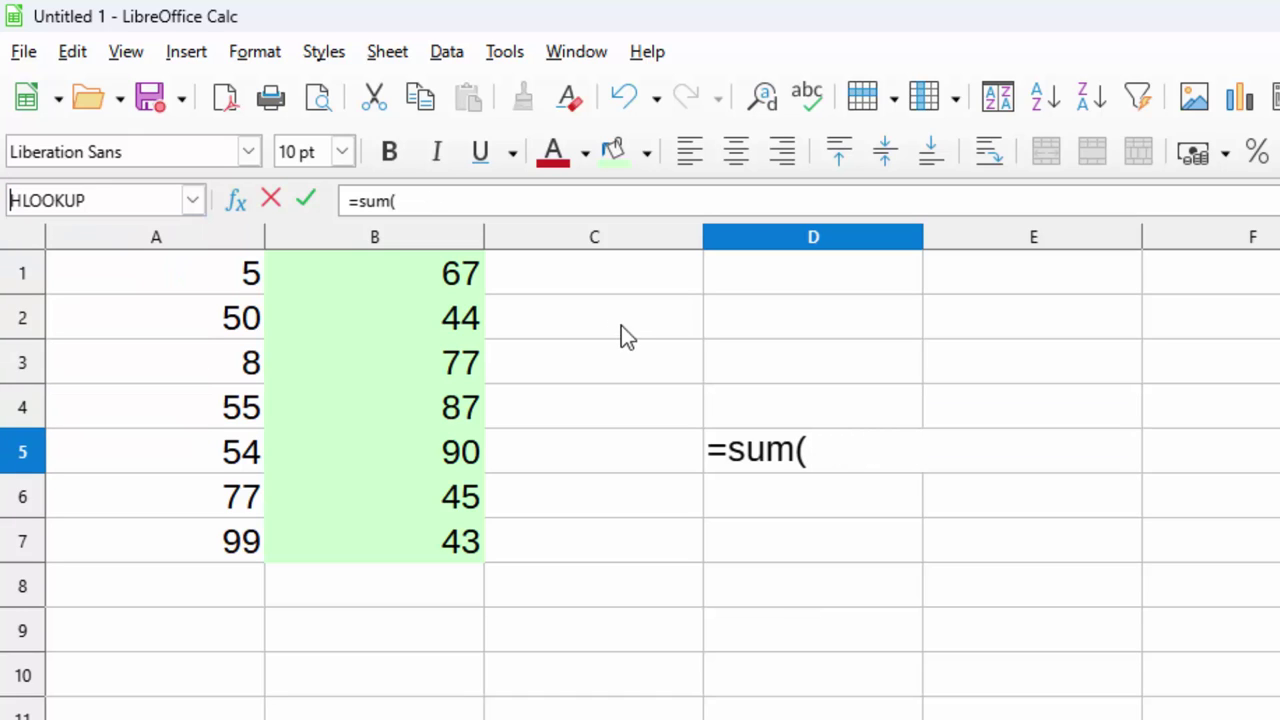
click(240, 276)
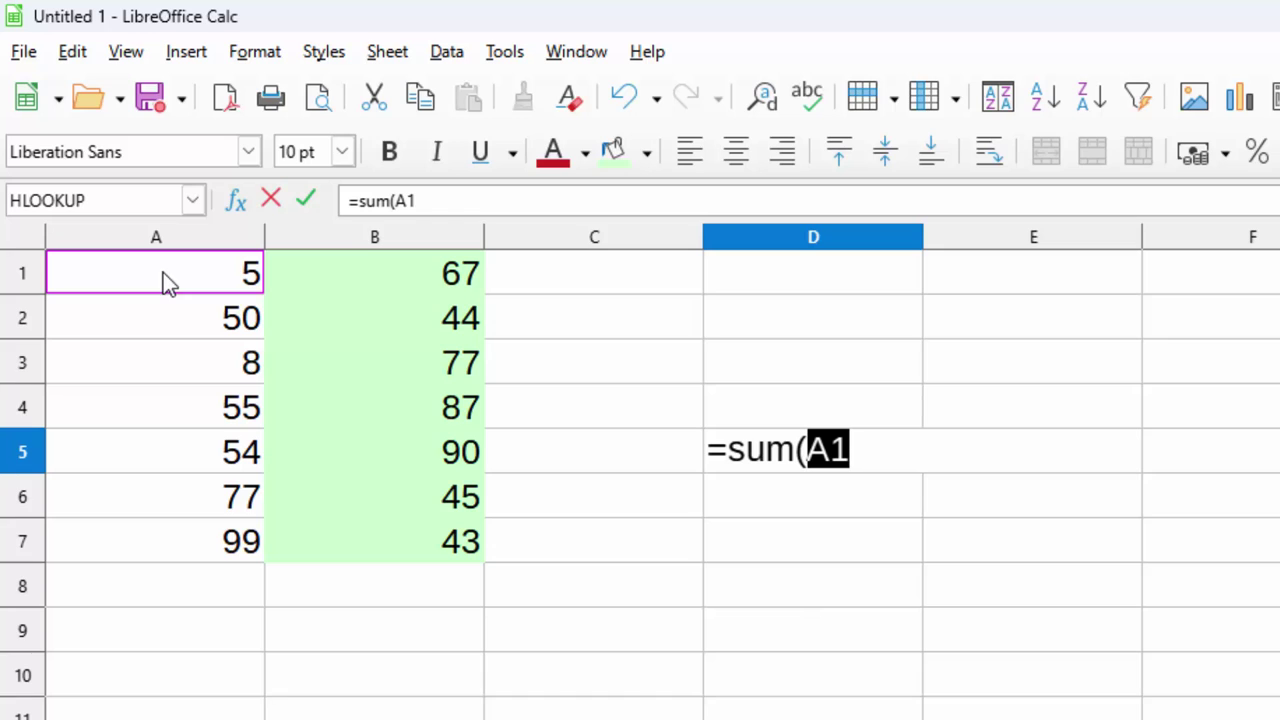
drag(163, 272, 182, 530)
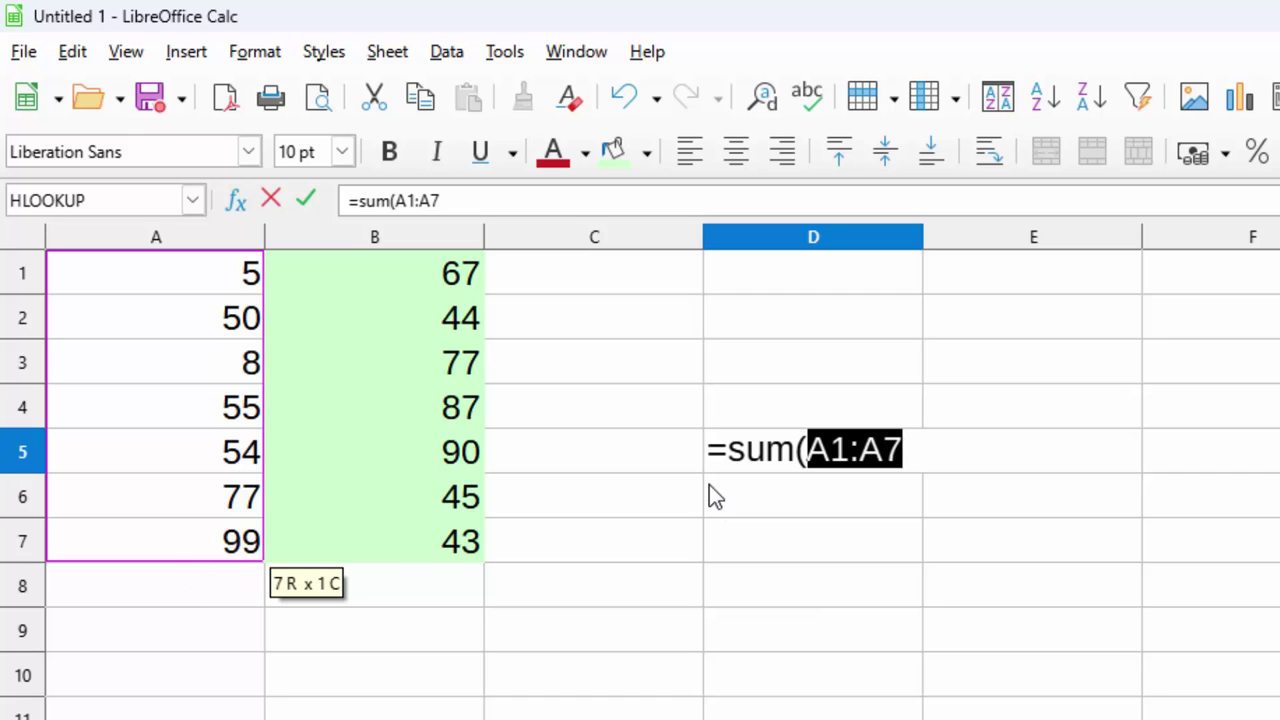
key(BackSpace)
key(BackSpace)
key(BackSpace)
key(BackSpace)
key(BackSpace)
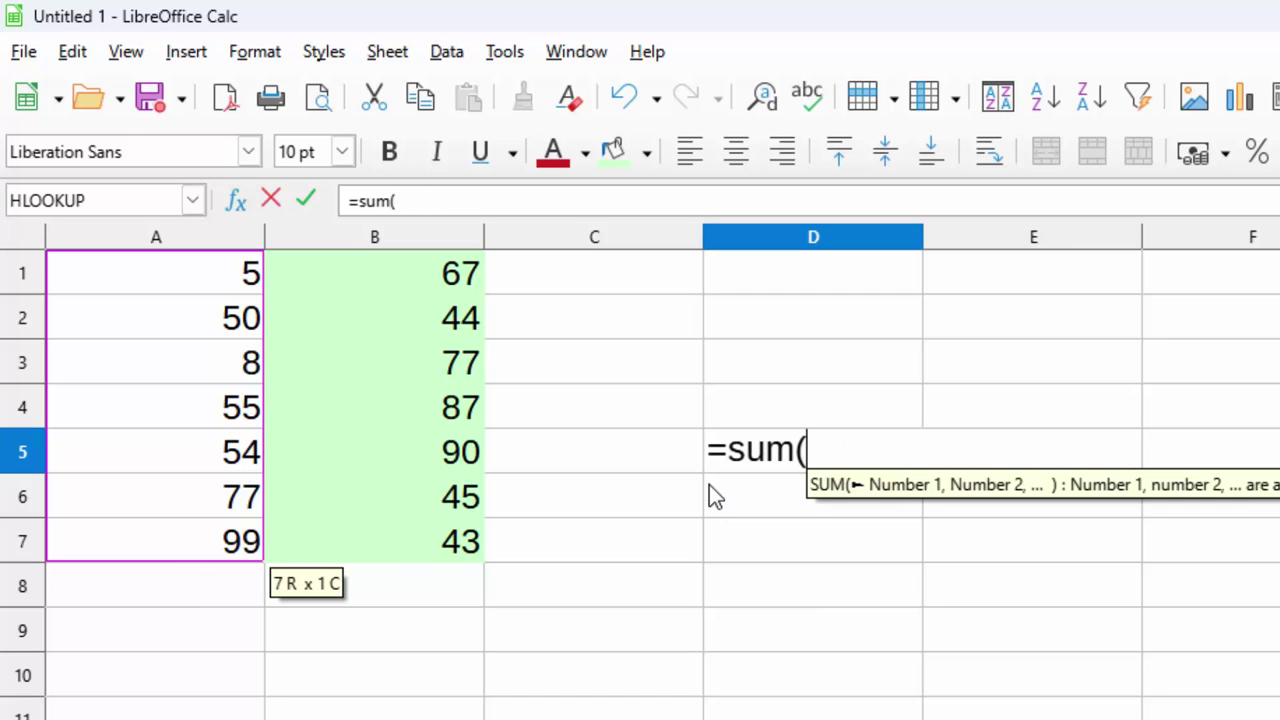
text(num)
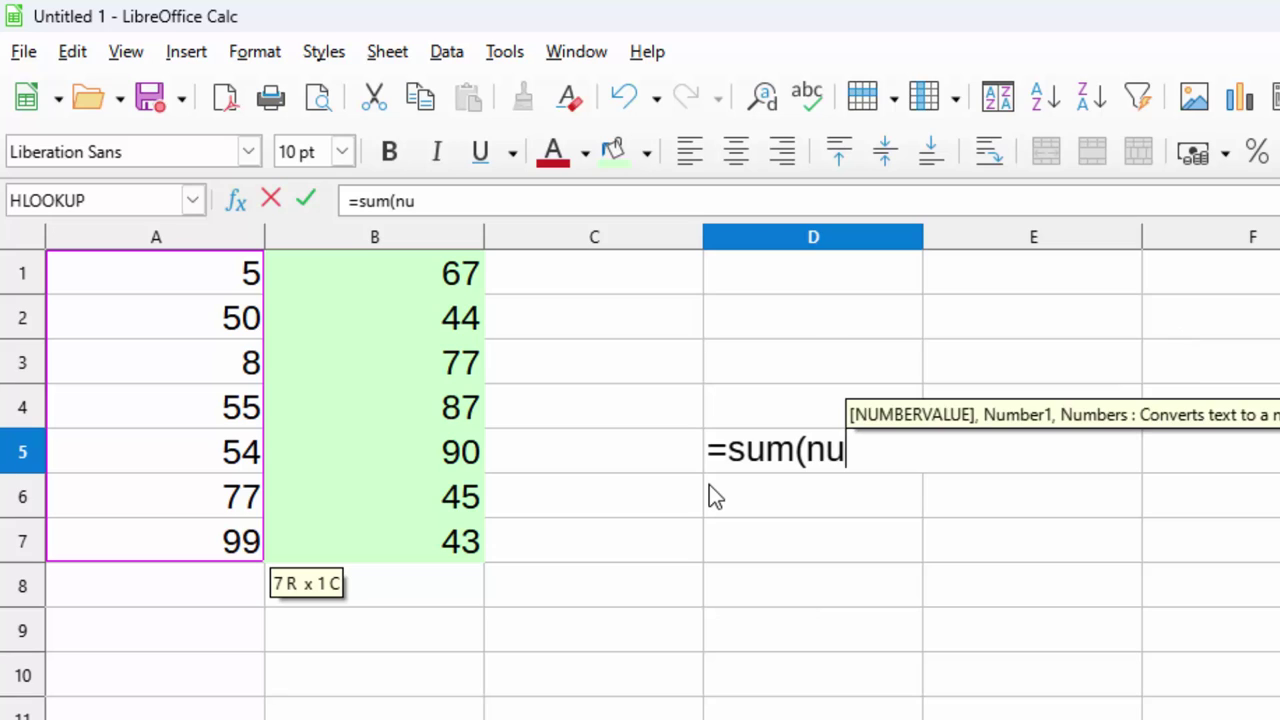
text(()
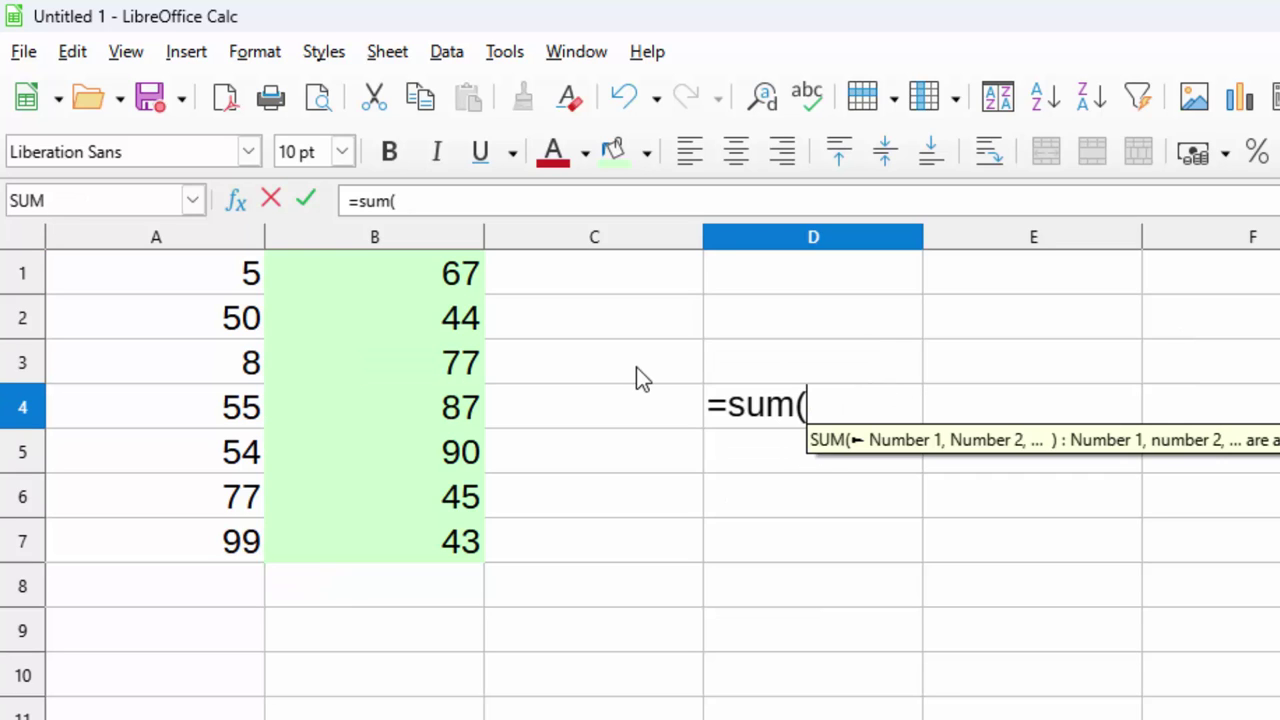
text(Numb)
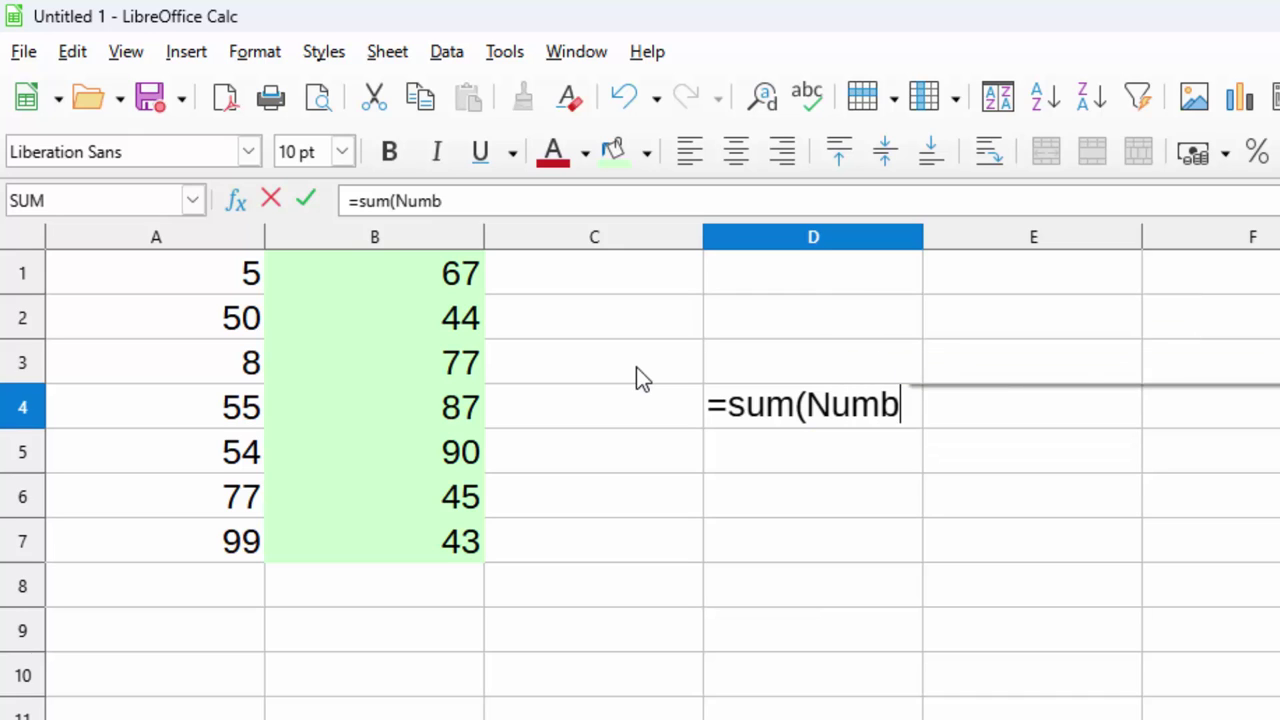
text(ers)
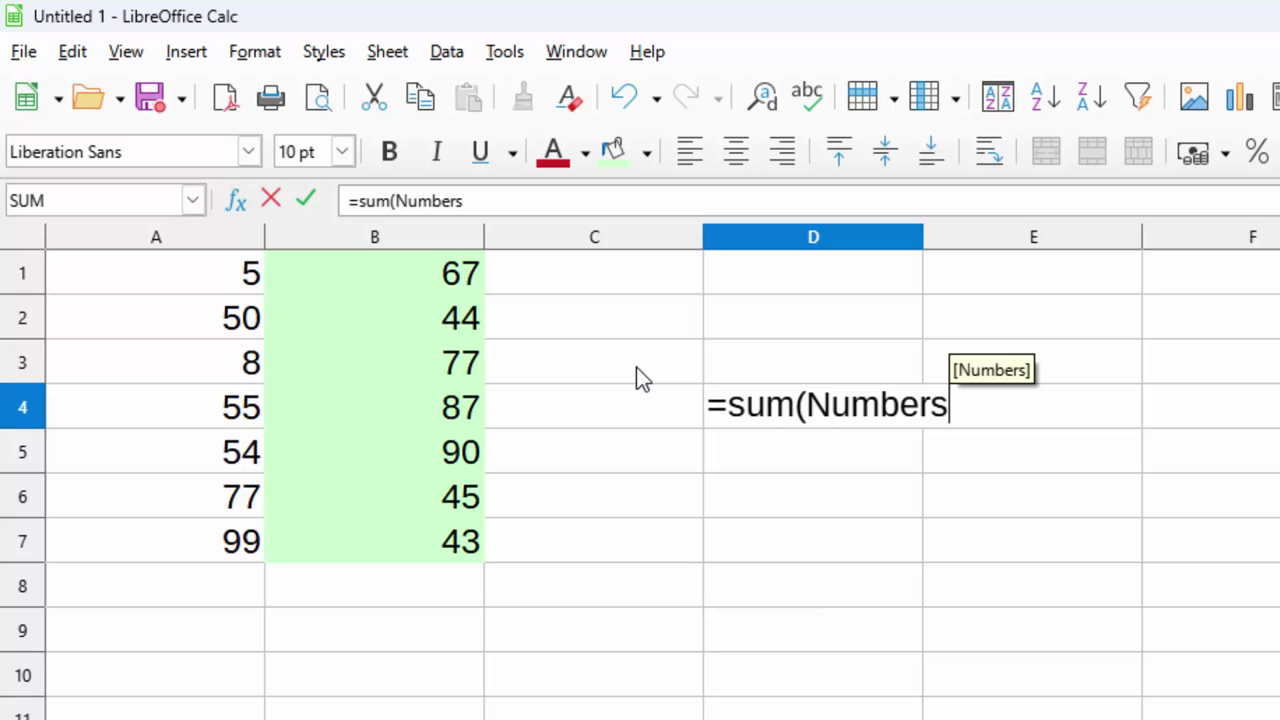
text())
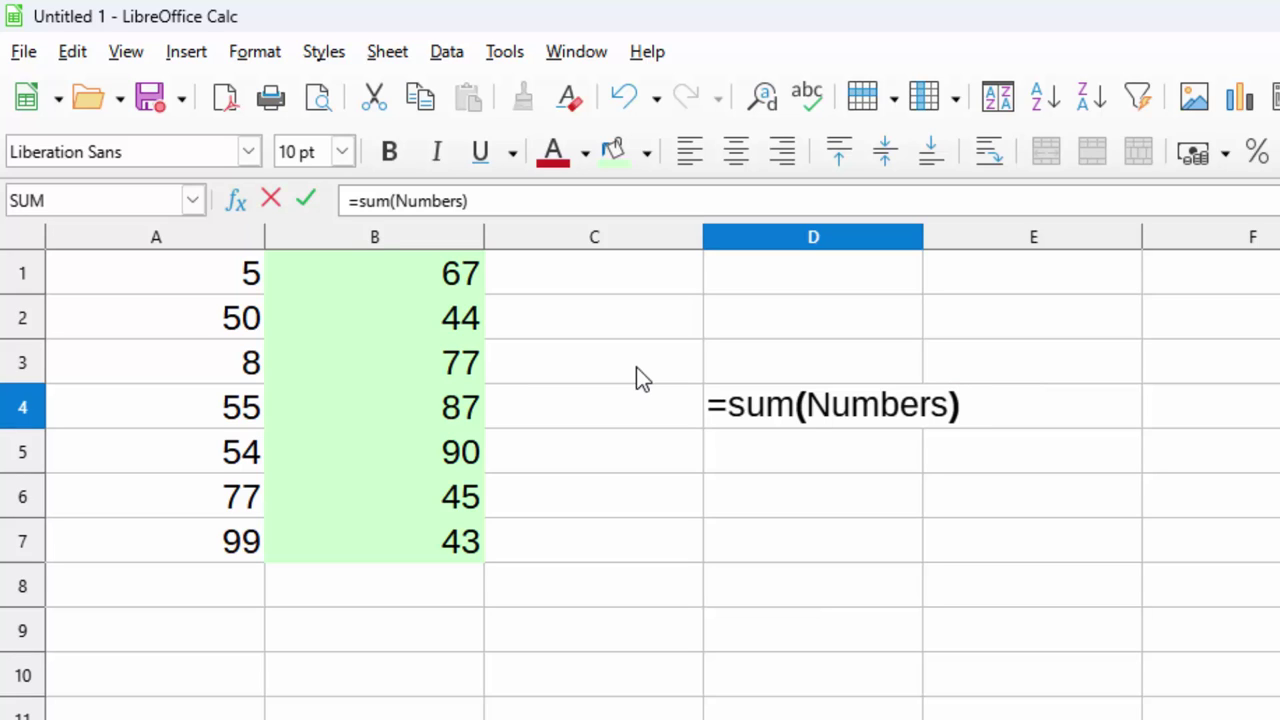
key(Return)
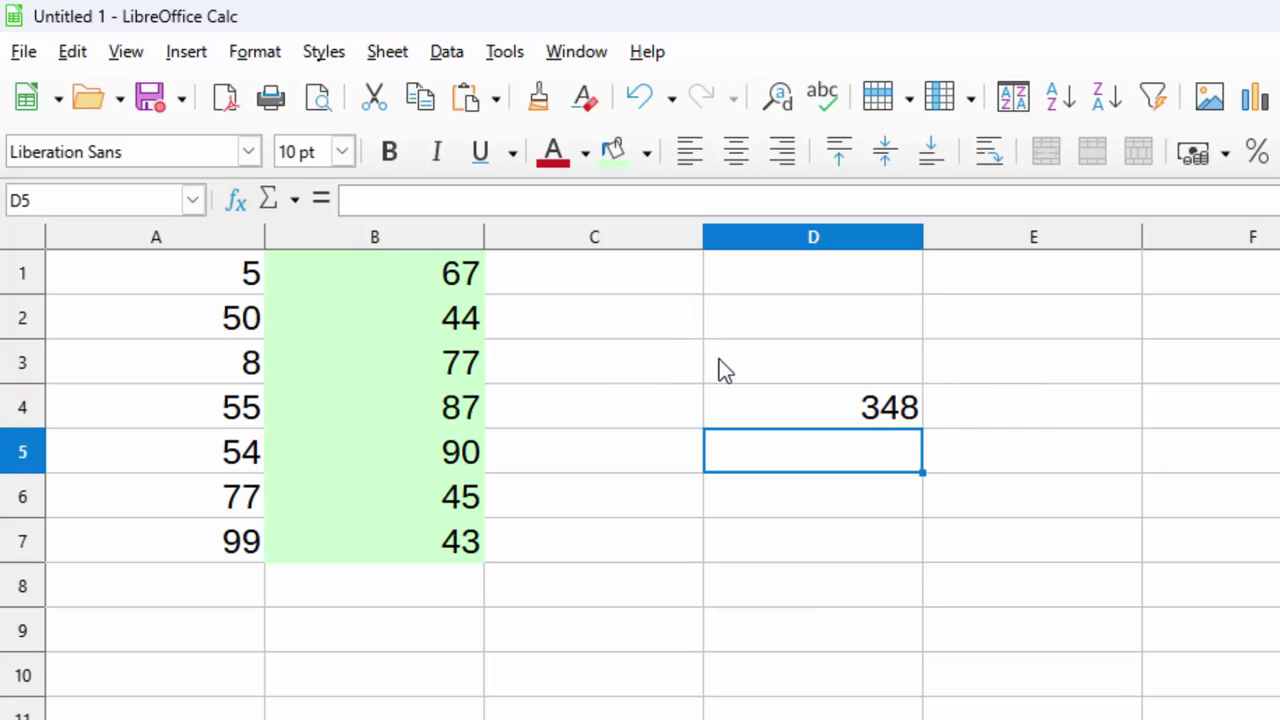
click(786, 396)
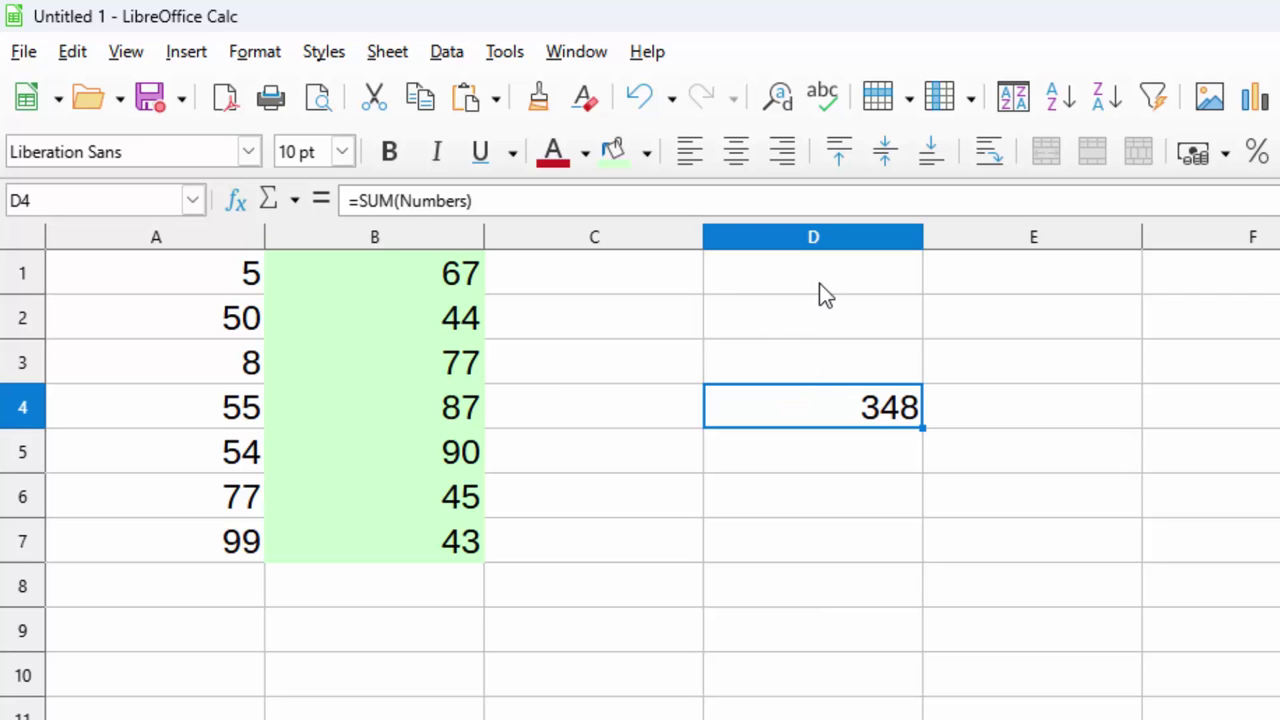
Step: Open D4's =SUM(Numbers) formula for editing and confirm it unchanged
key(F2)
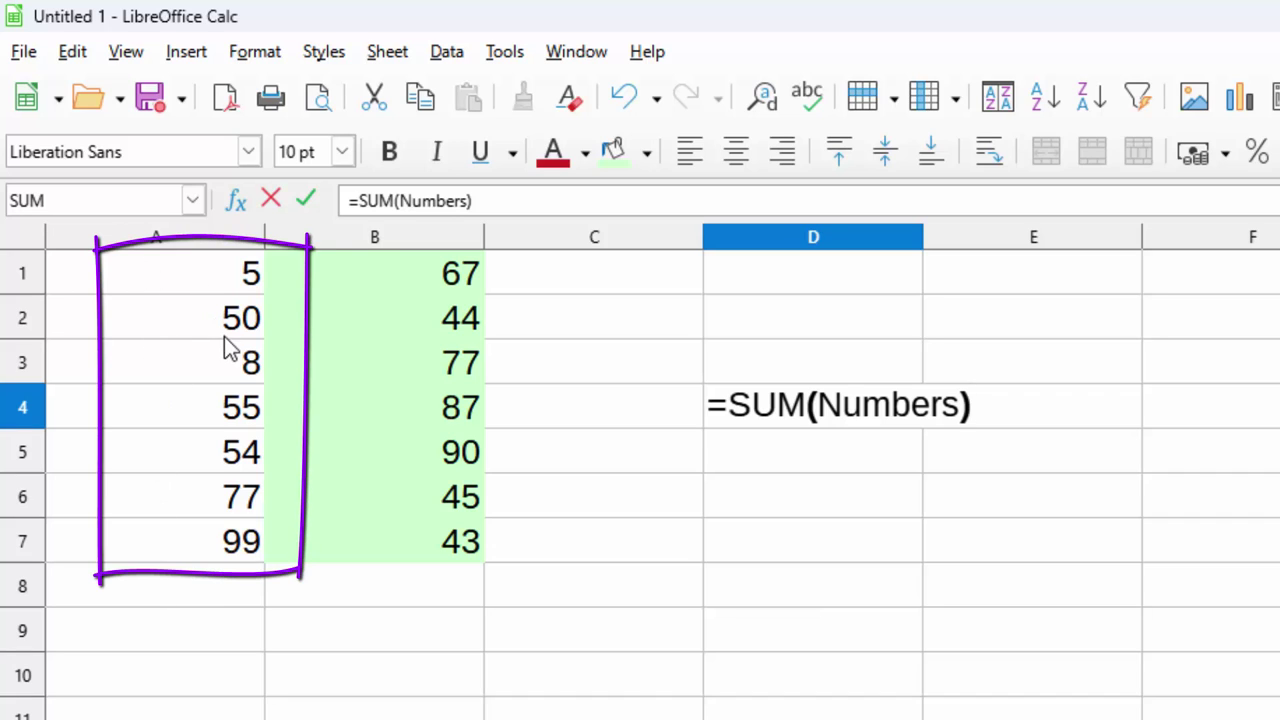
key(Return)
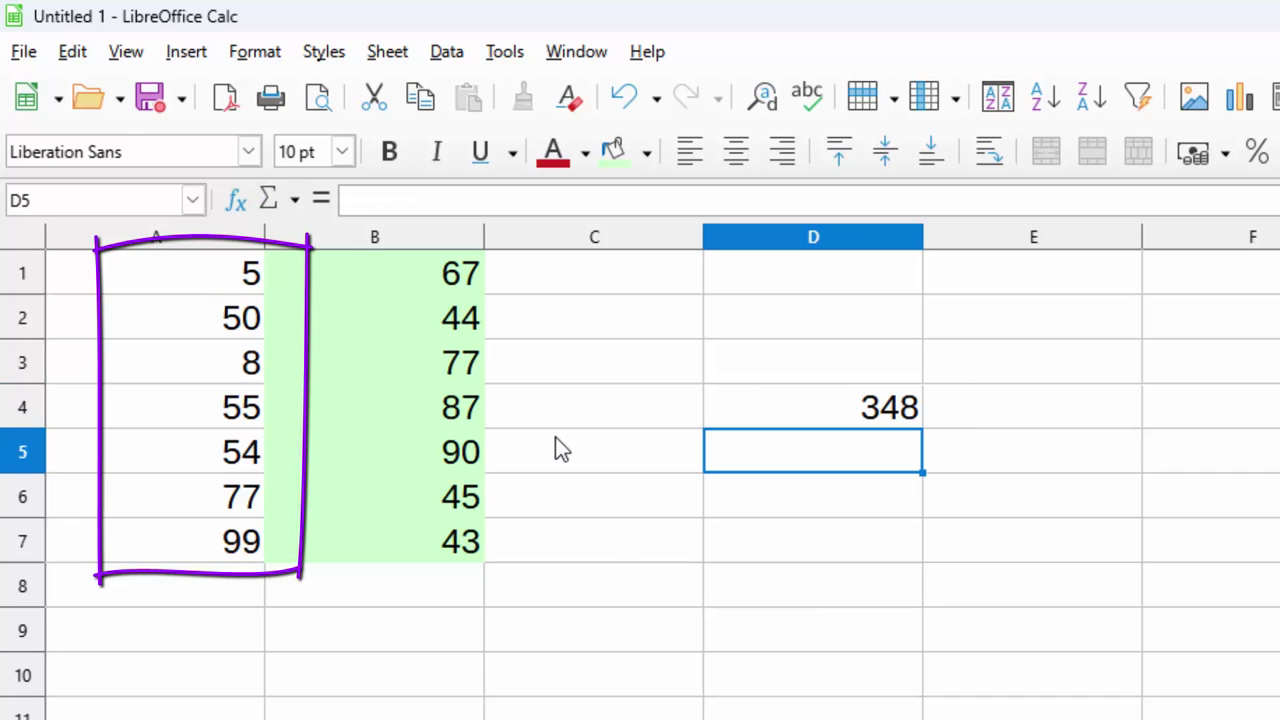
Step: Enter =A1+A2+A3+A4+A5+A6+A7 in D5, adding column A cell by cell to 348
text(=)
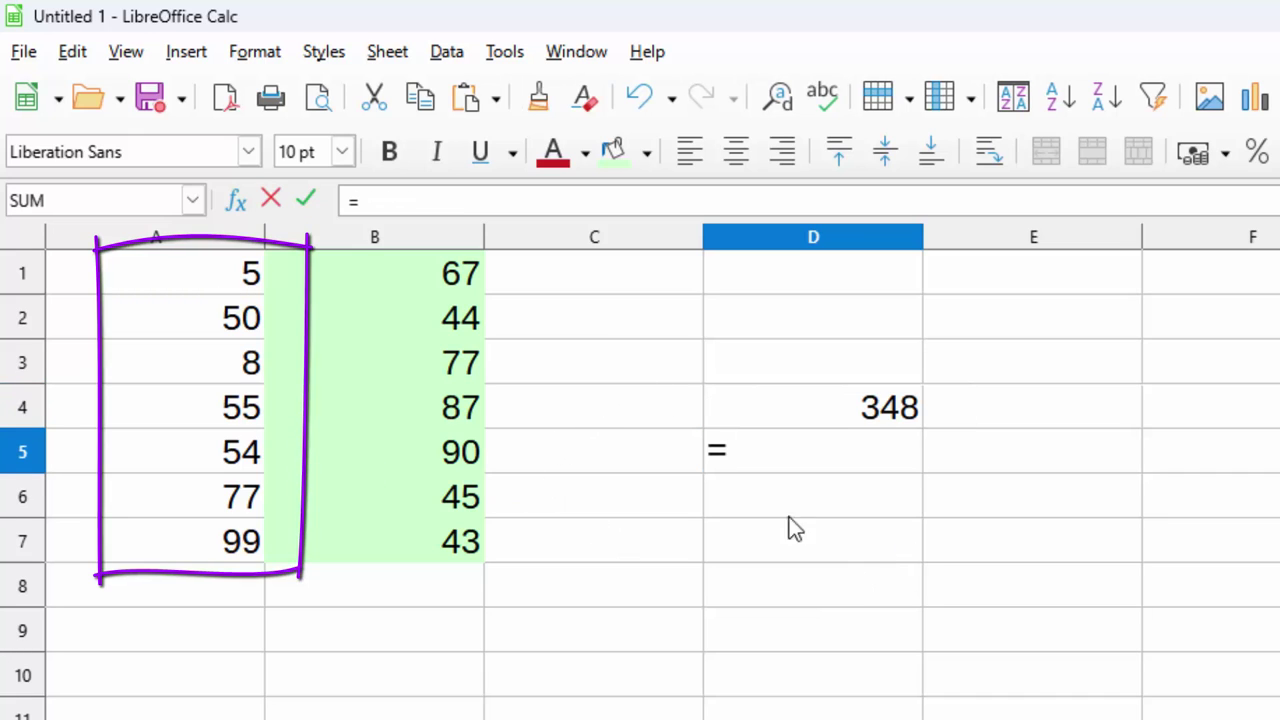
click(172, 277)
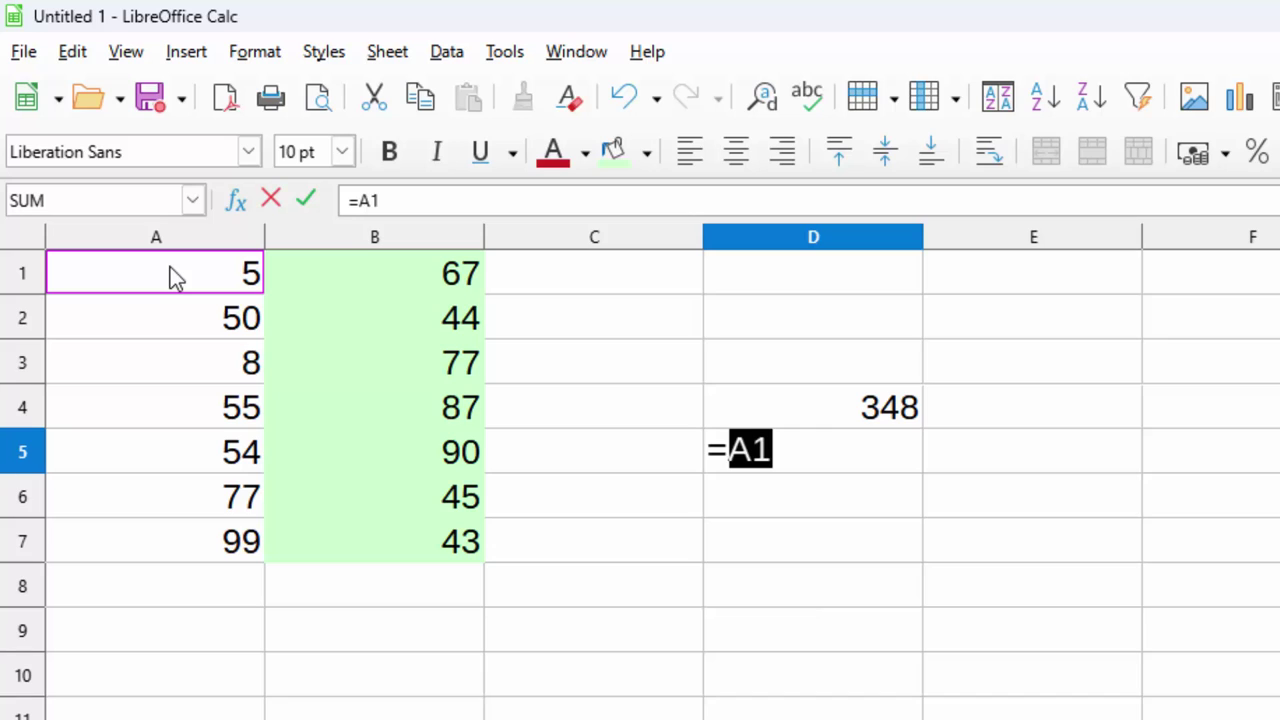
text(+)
click(114, 328)
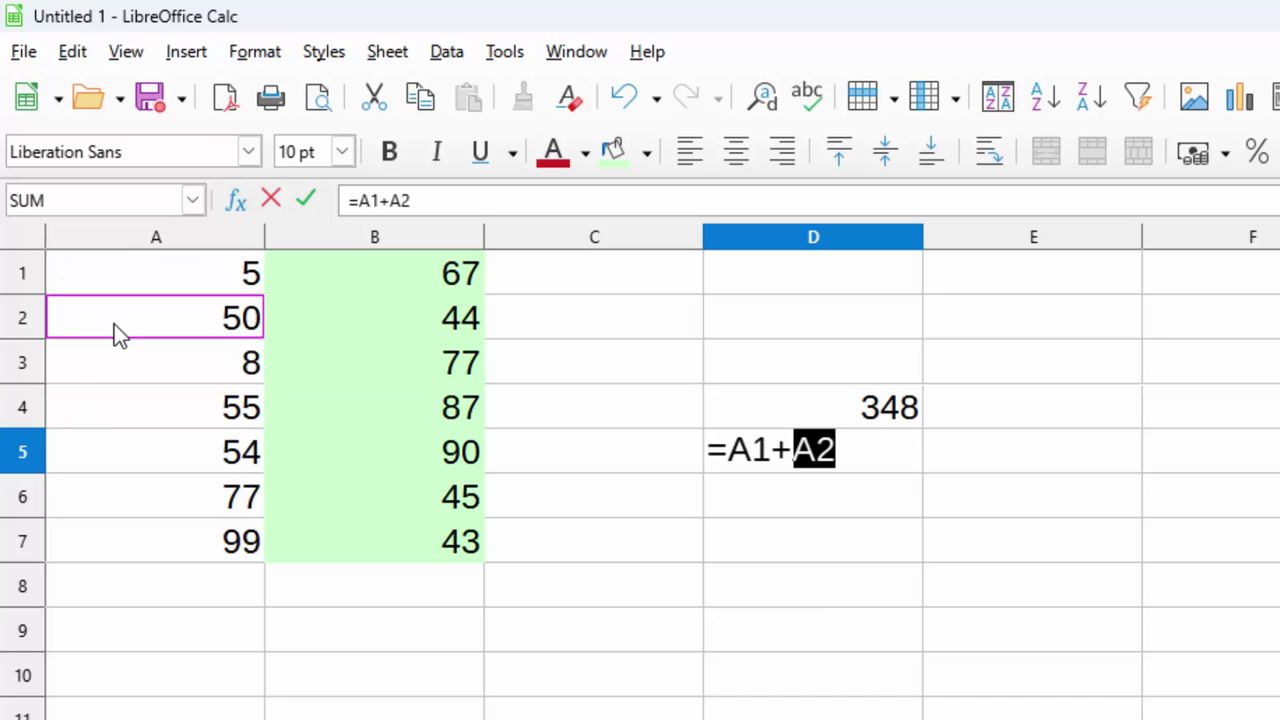
text(+)
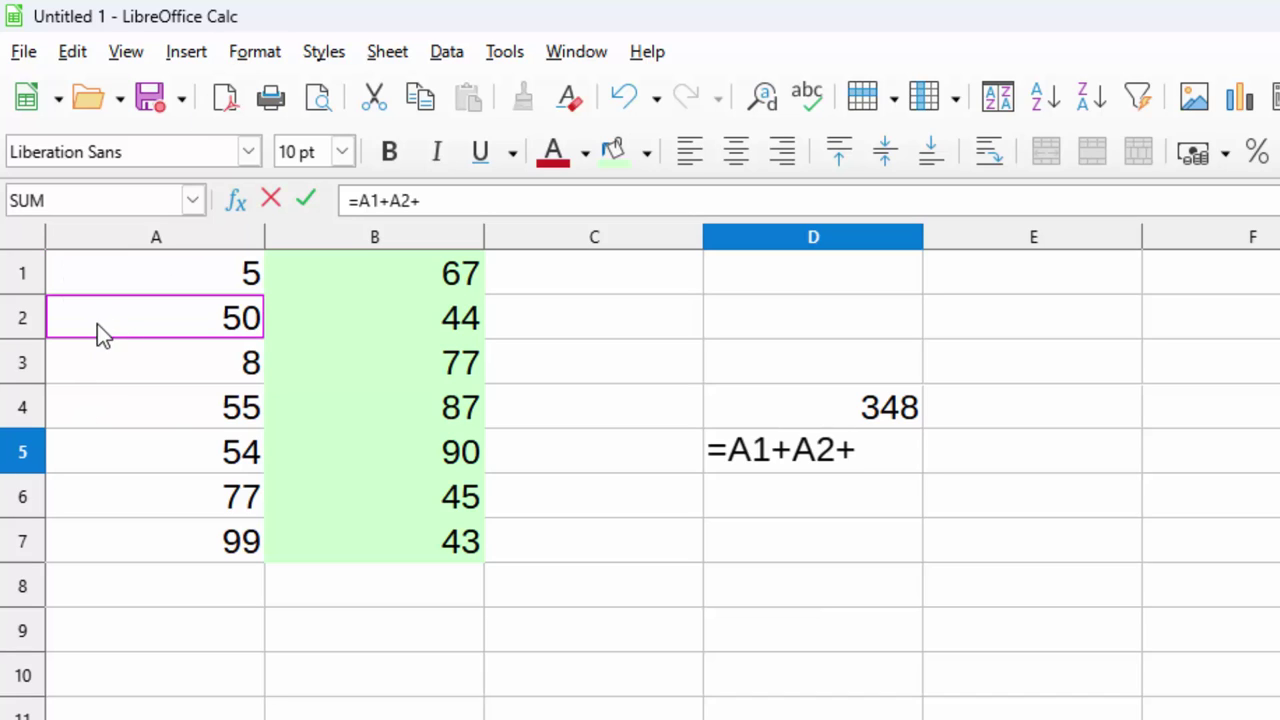
click(166, 364)
text(+)
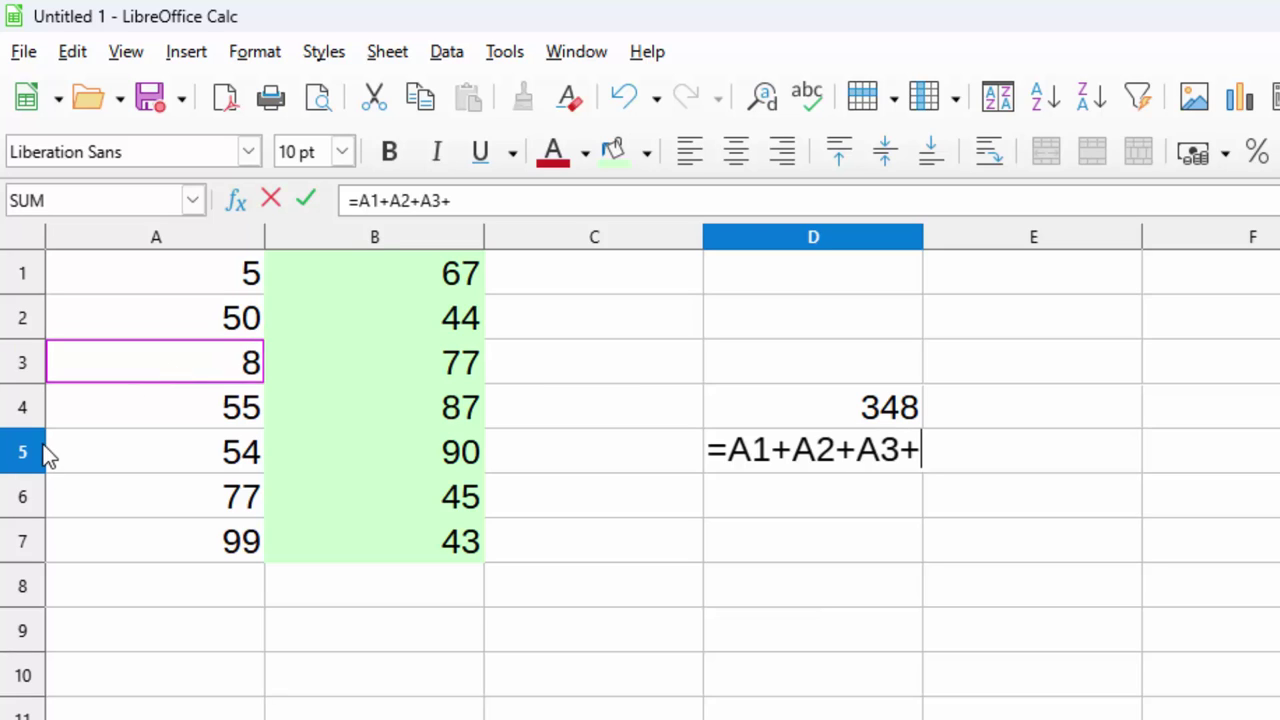
click(103, 415)
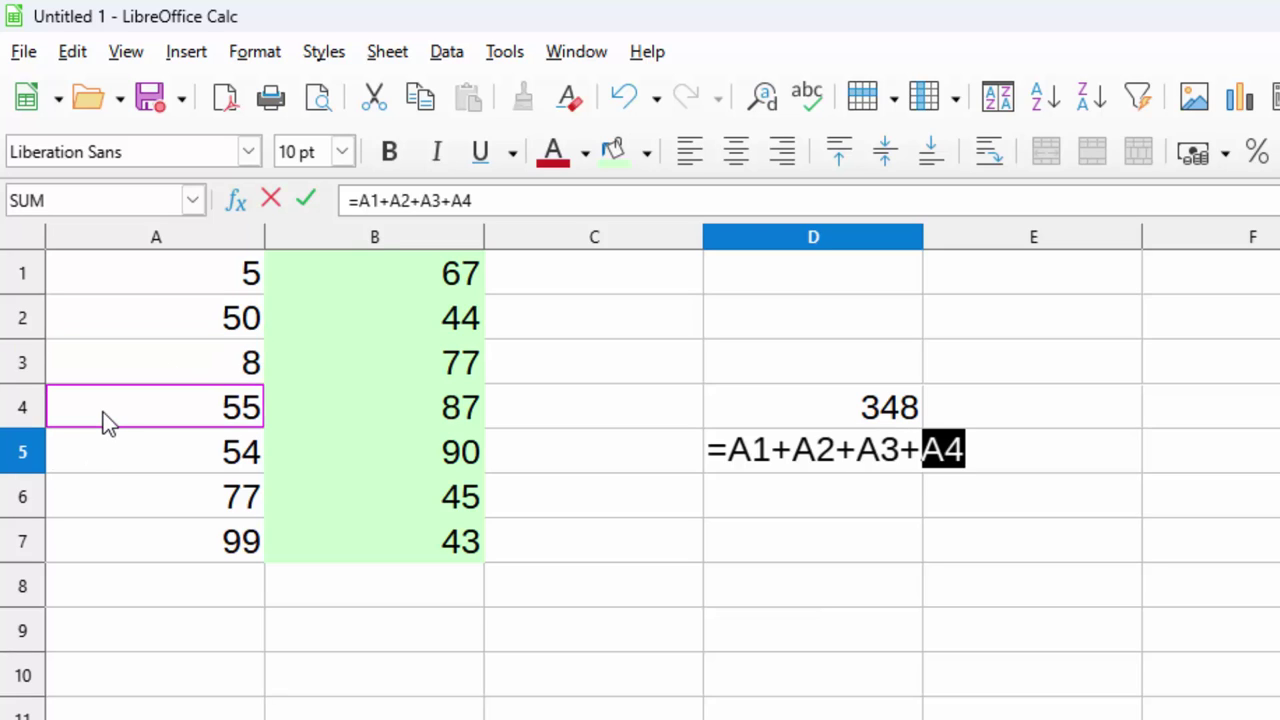
text(+)
click(147, 456)
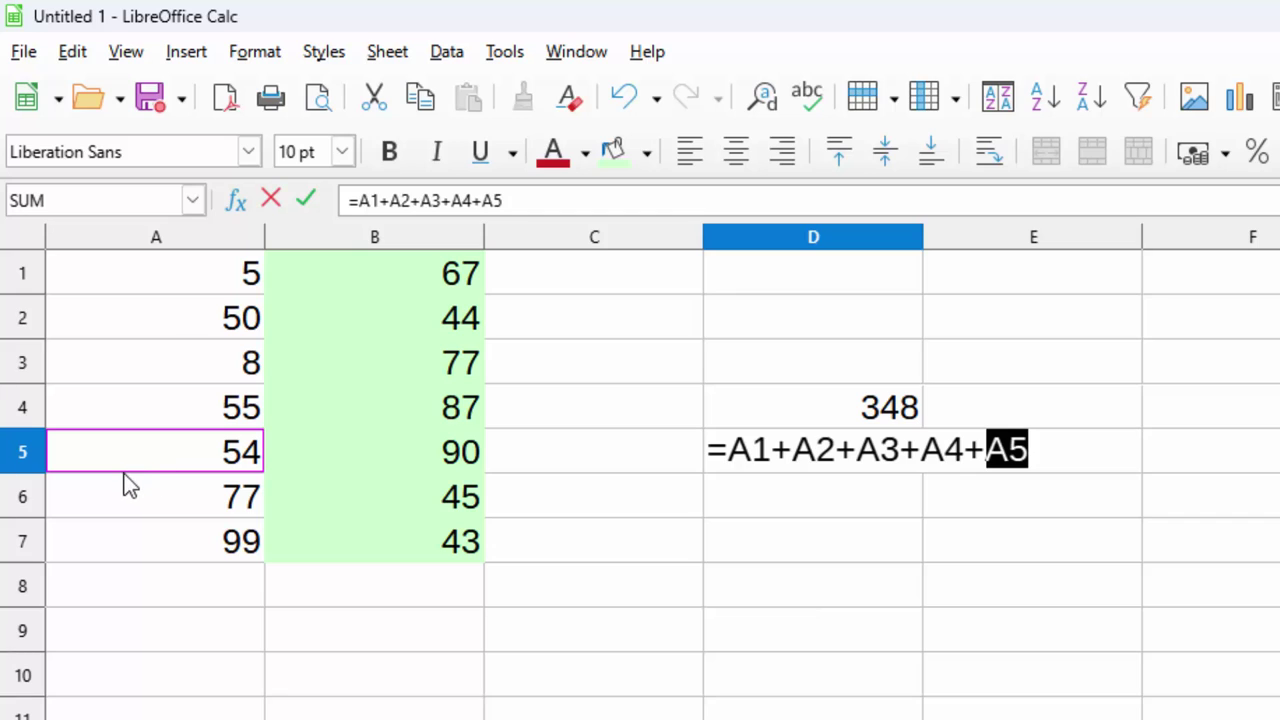
text(+)
click(168, 508)
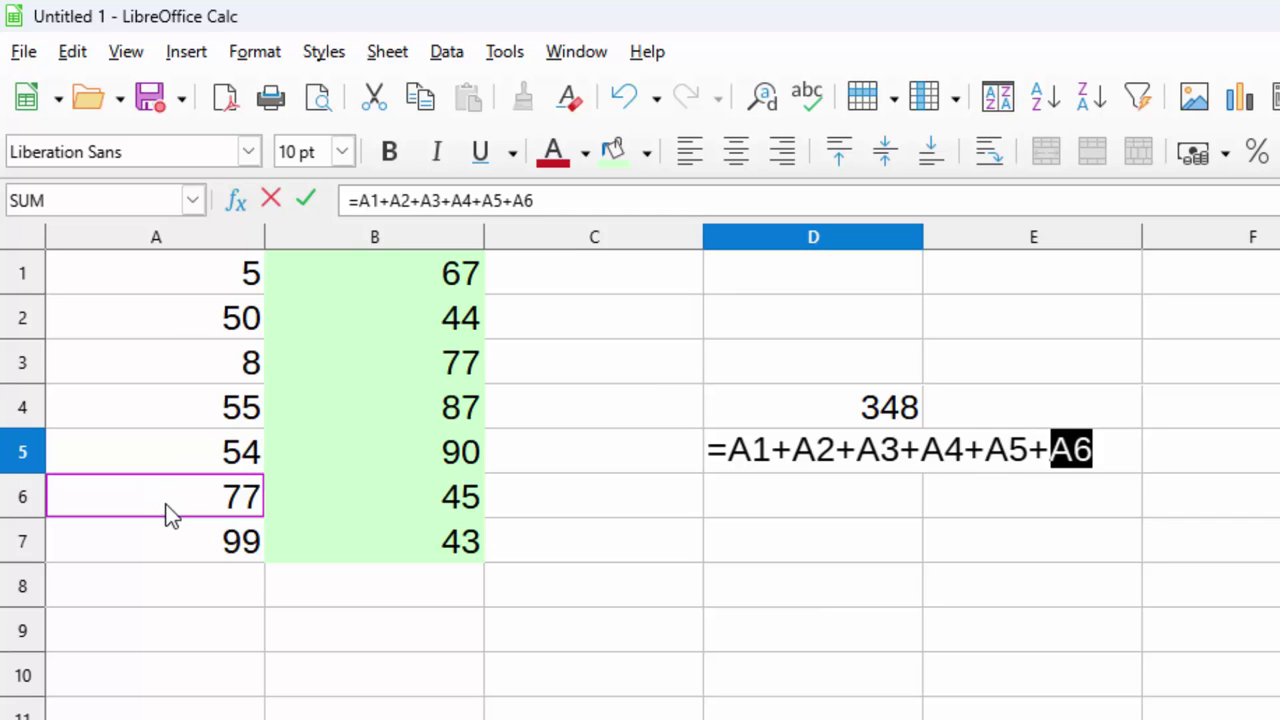
text(+)
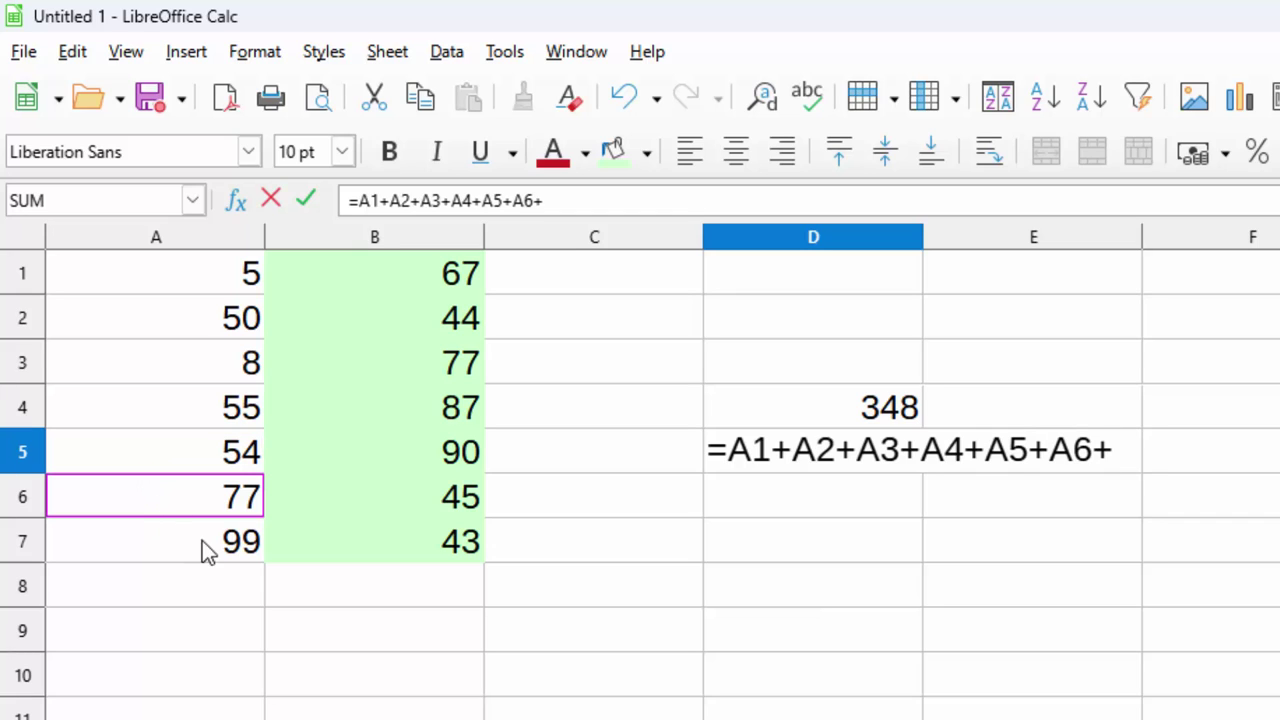
click(200, 548)
key(Return)
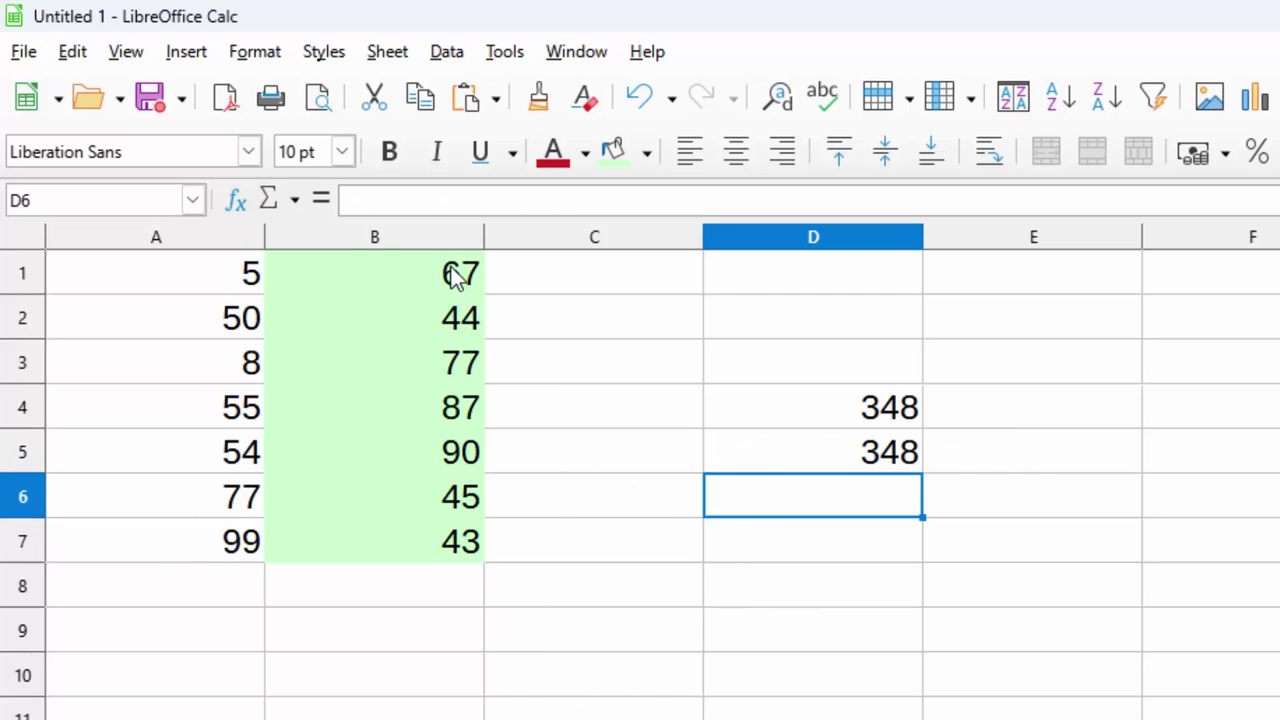
Step: Enter =sum(Numbers,Number1) in D6 to total both named ranges as 801
text(=)
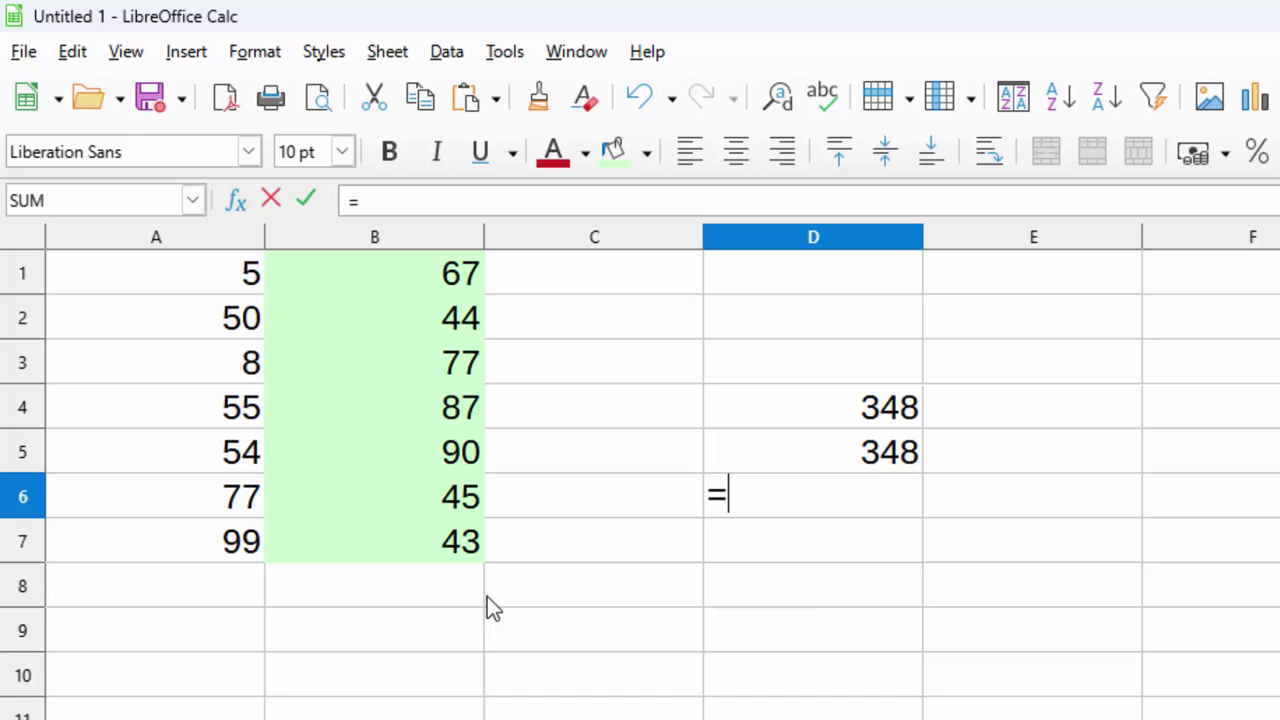
text(s)
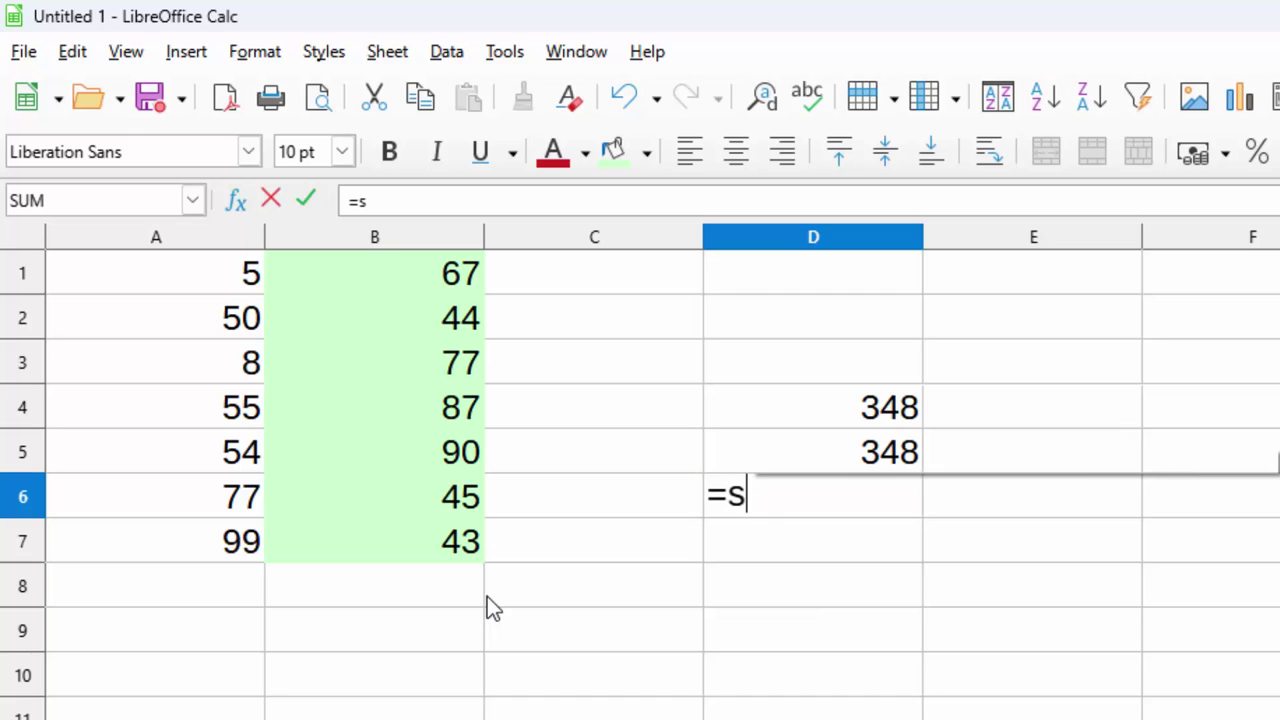
text(um()
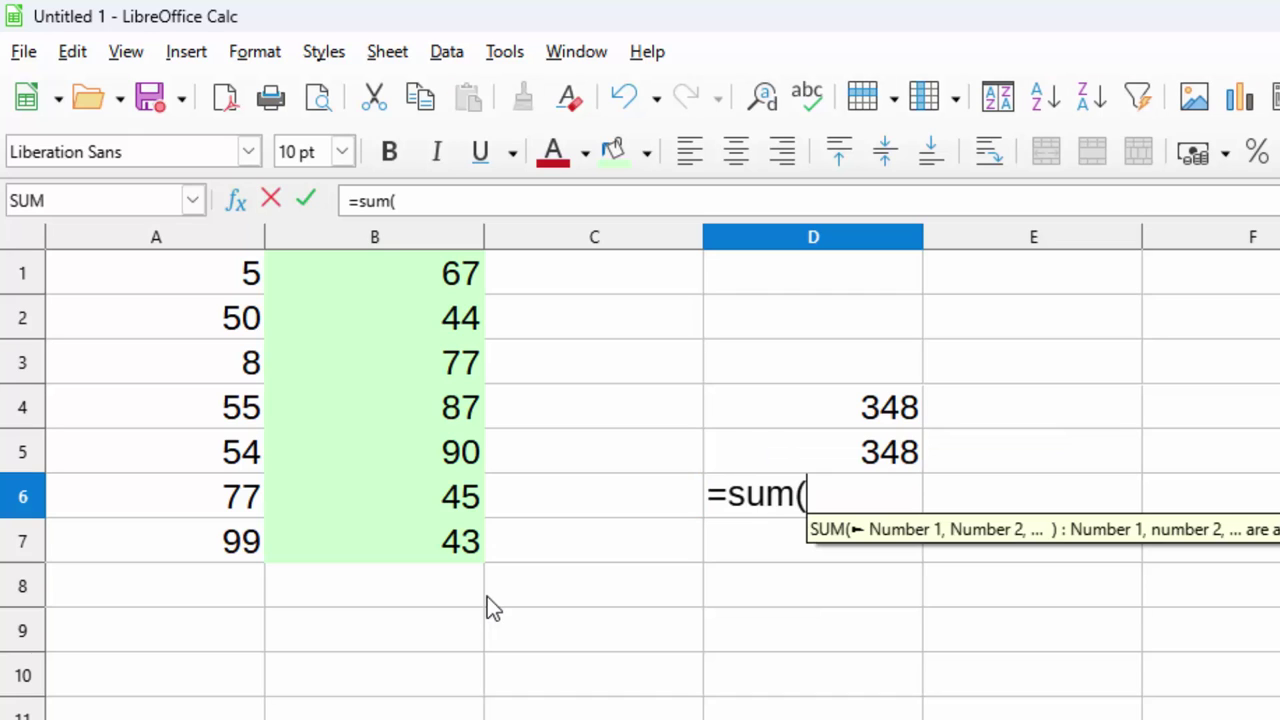
text(Nu)
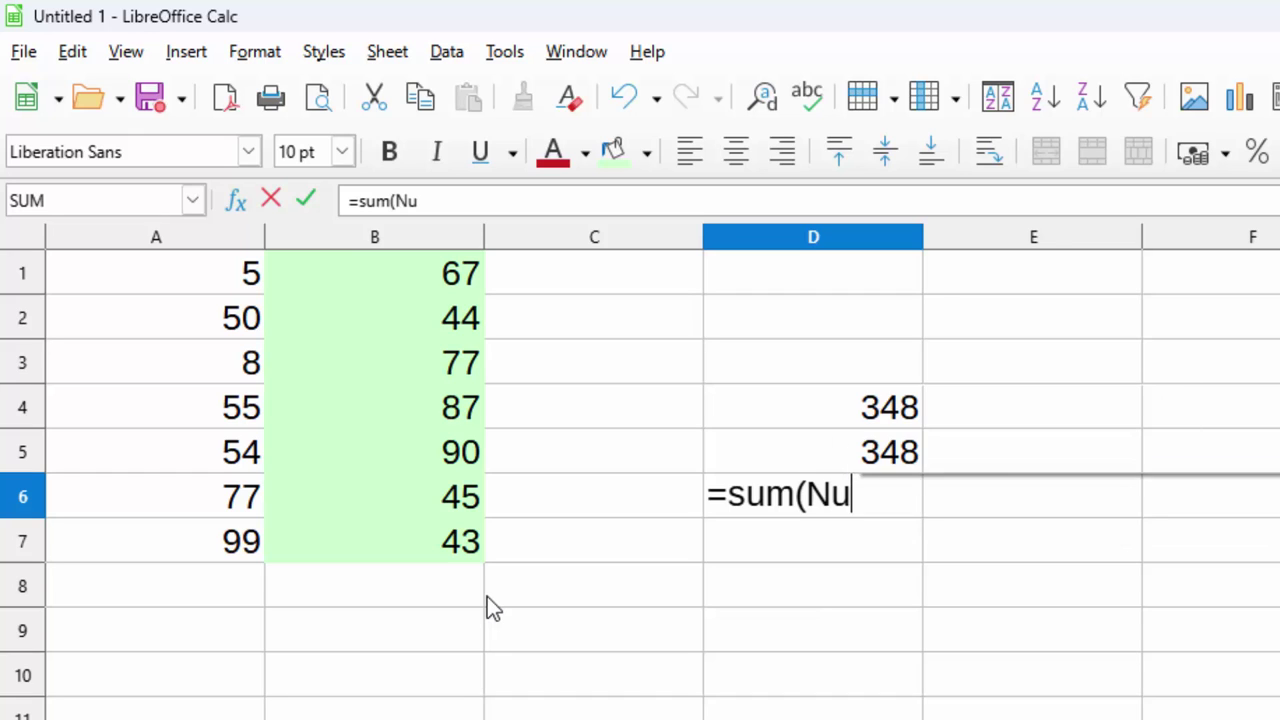
text(mber)
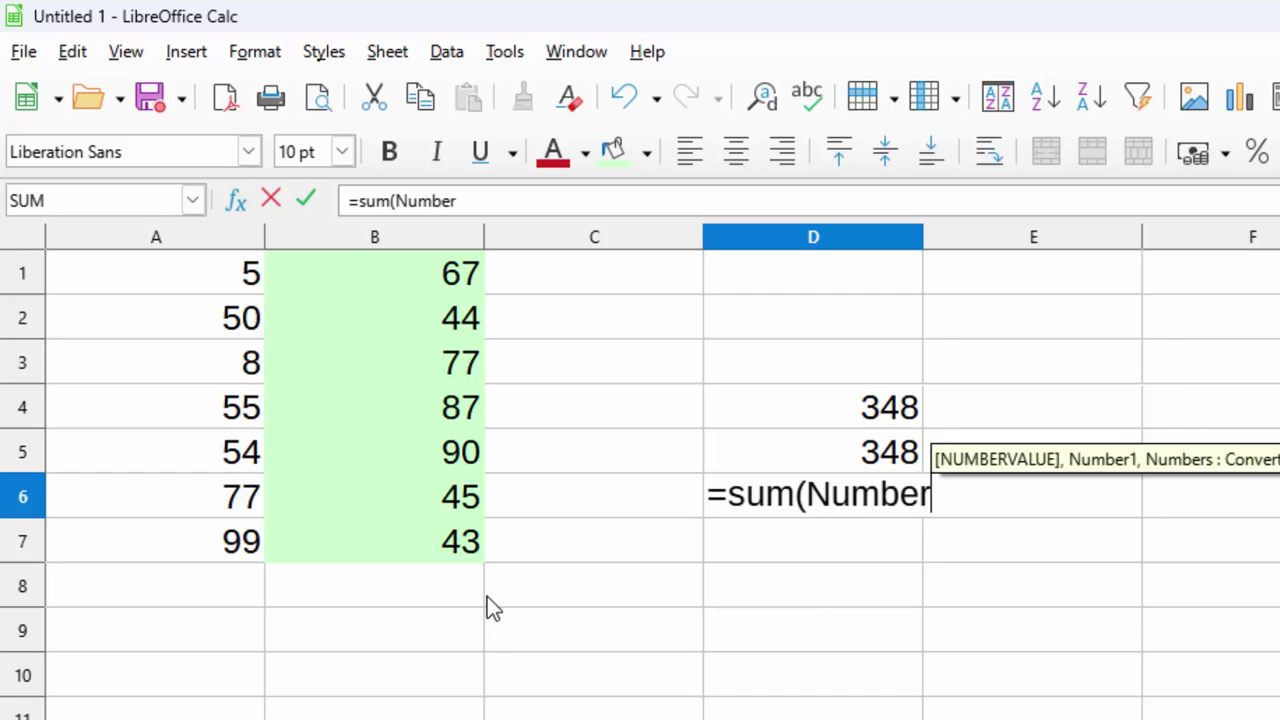
text(s)
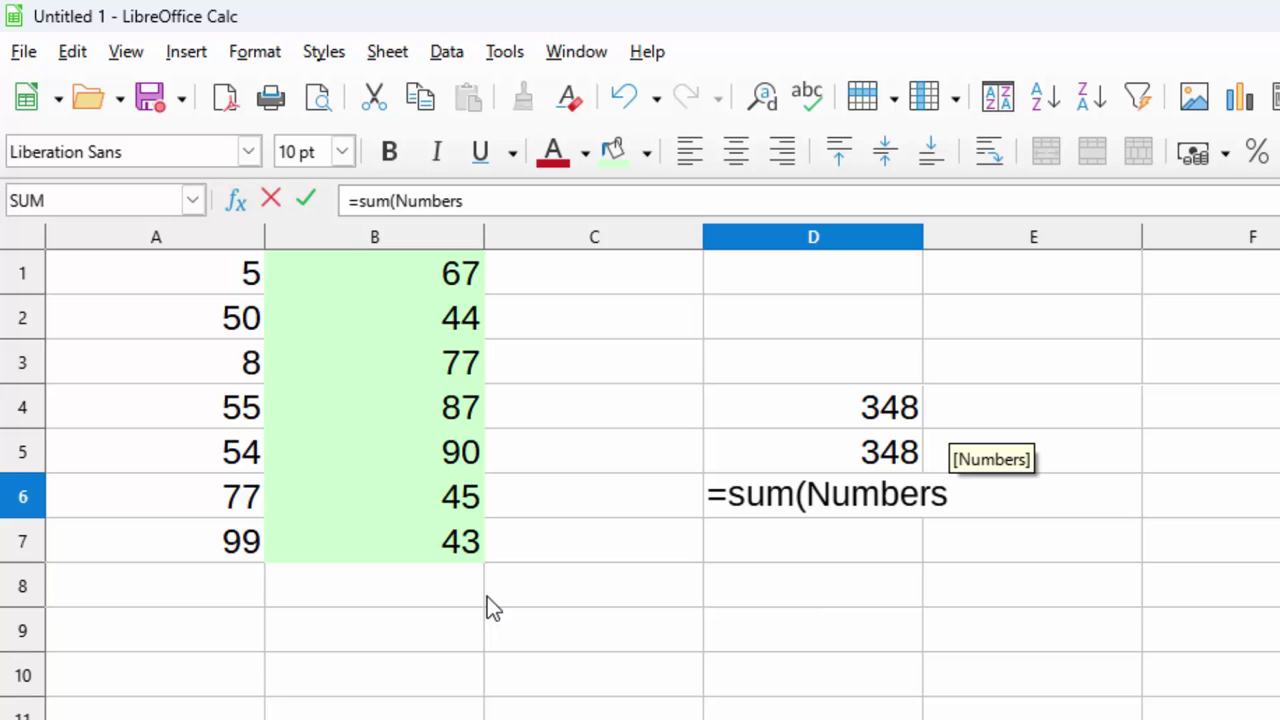
text(,)
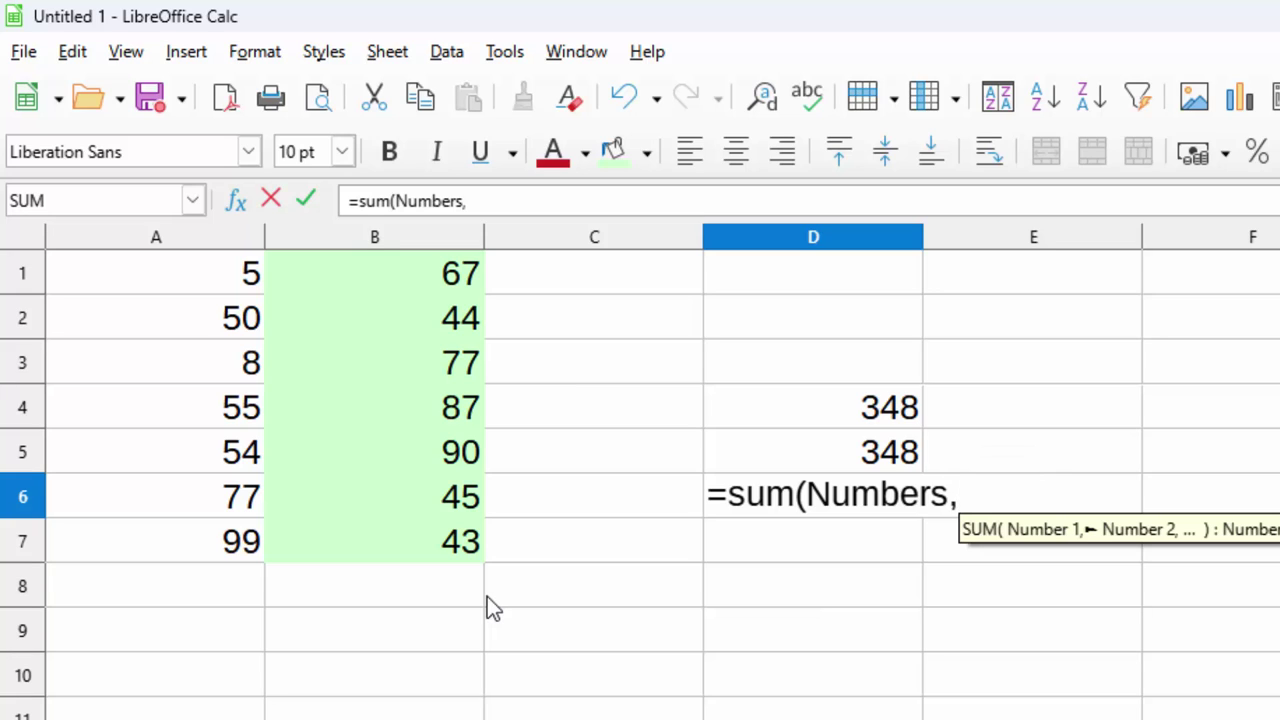
text(Number)
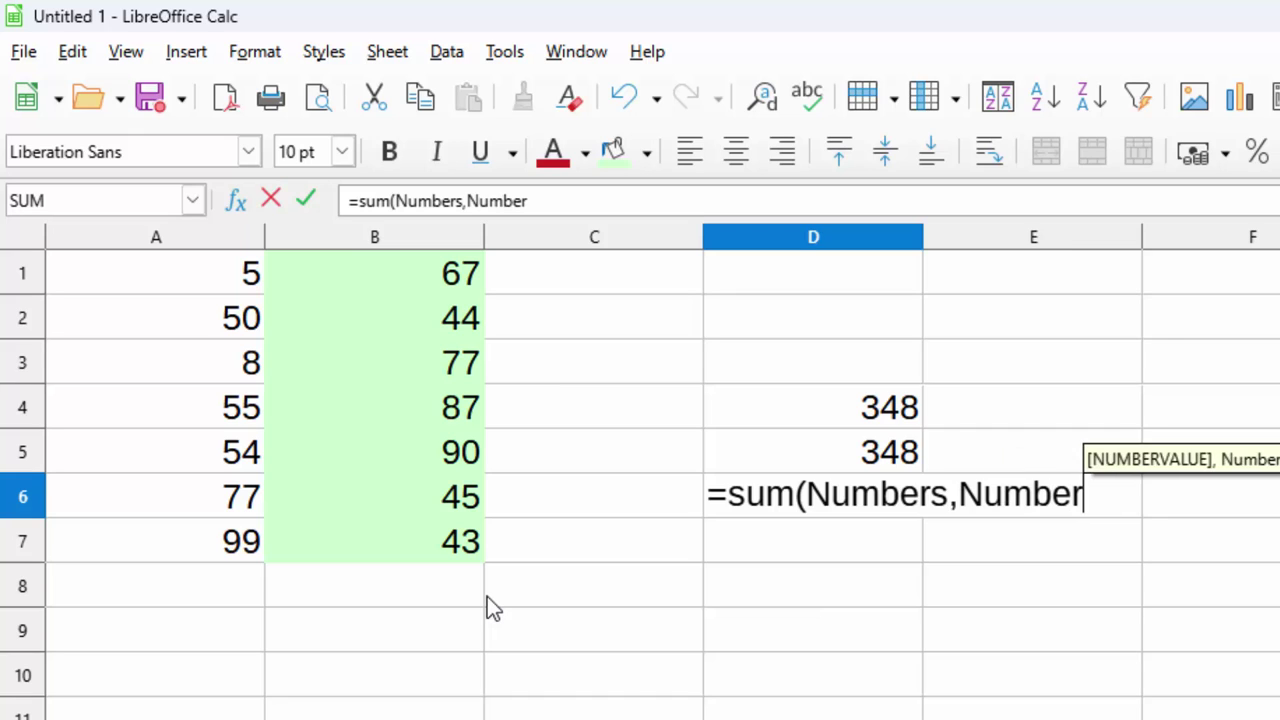
text(1))
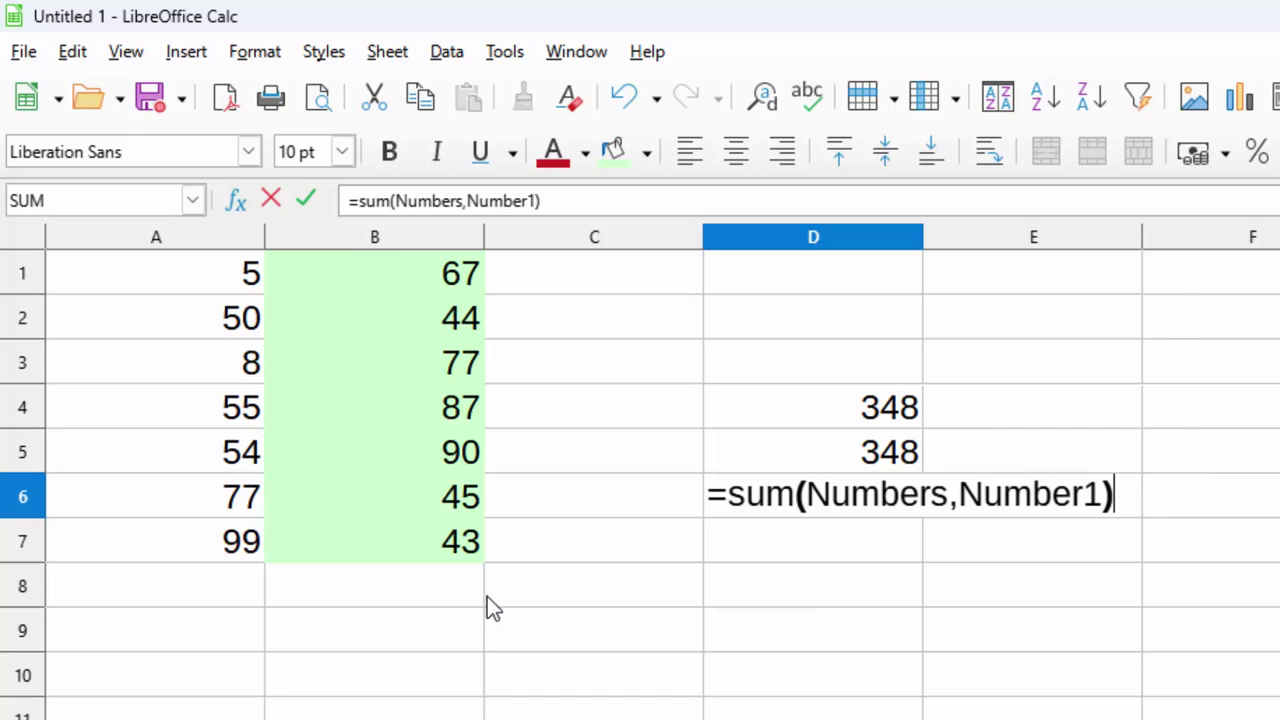
key(Return)
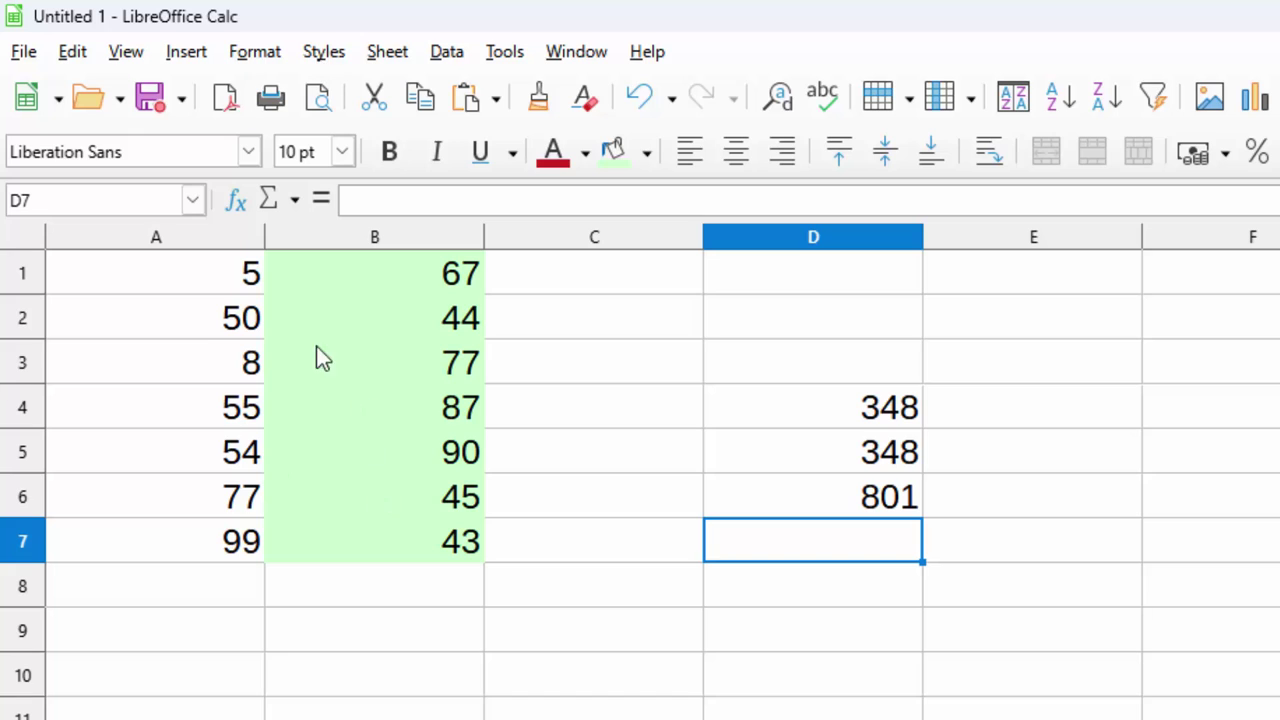
Step: Enter =SUM(A1:A7) in A8 to total column A as 348
click(171, 574)
text(=s)
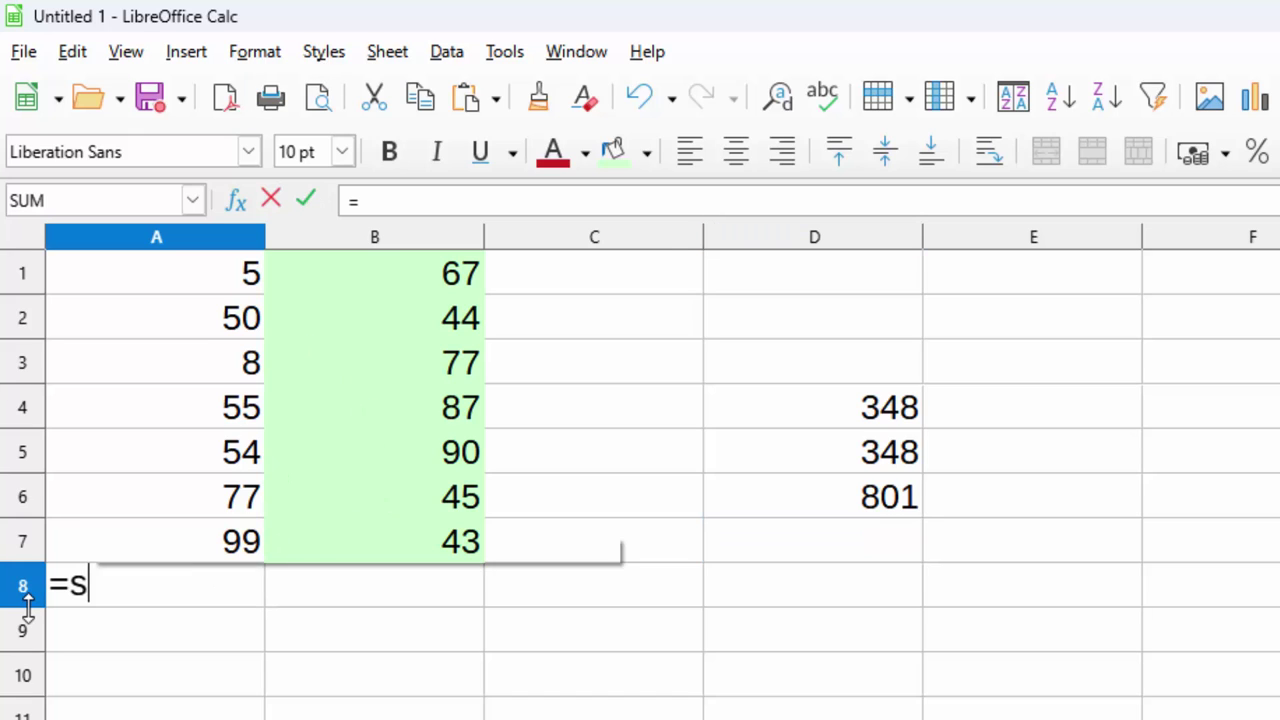
text(um()
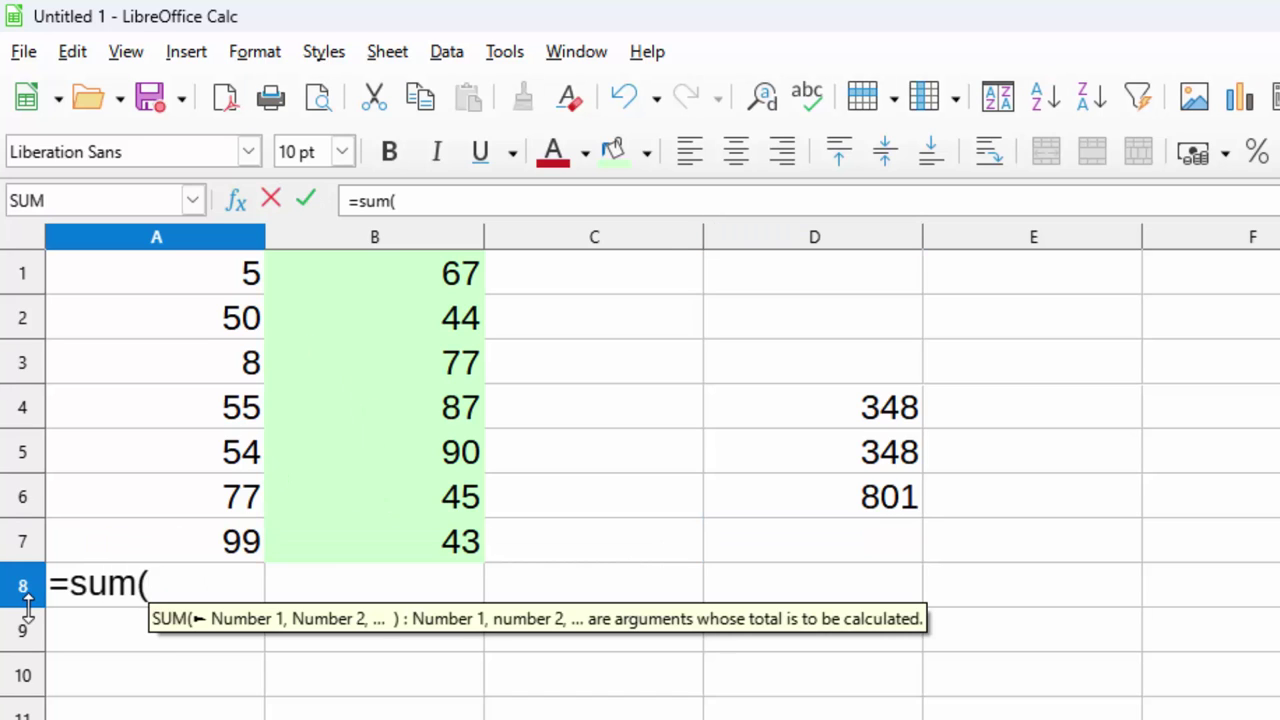
drag(196, 265, 228, 545)
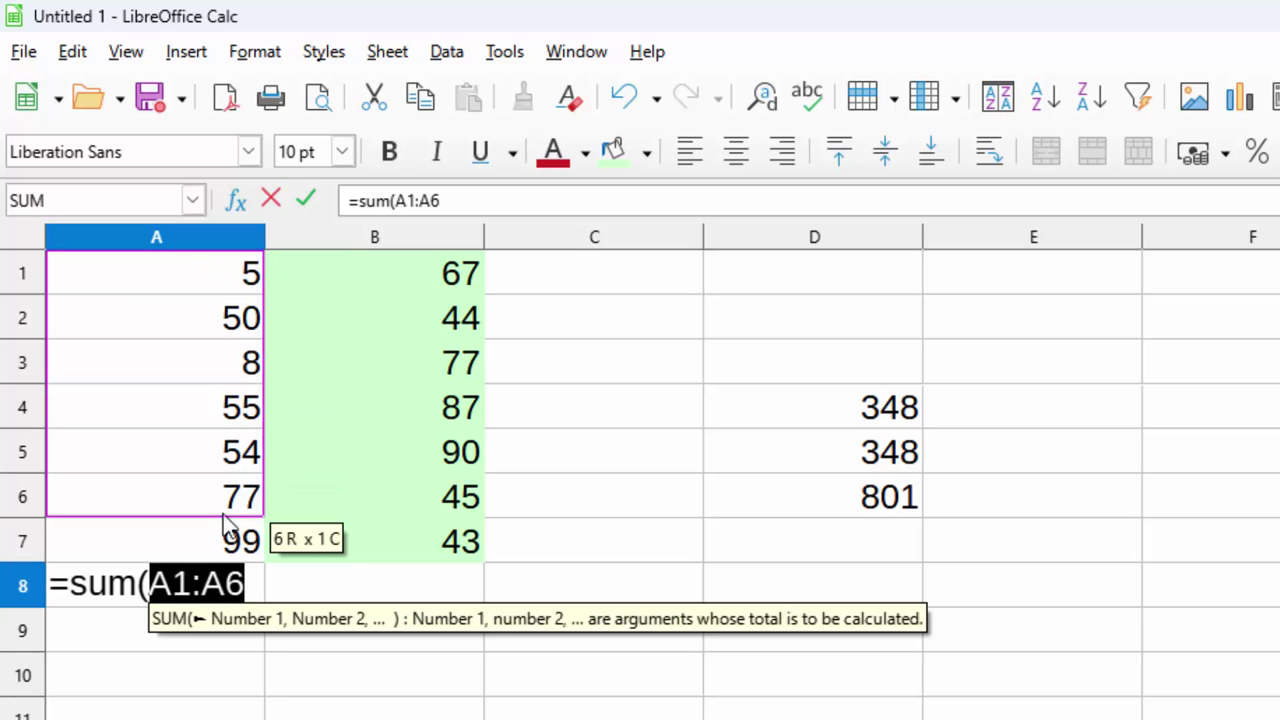
key(Return)
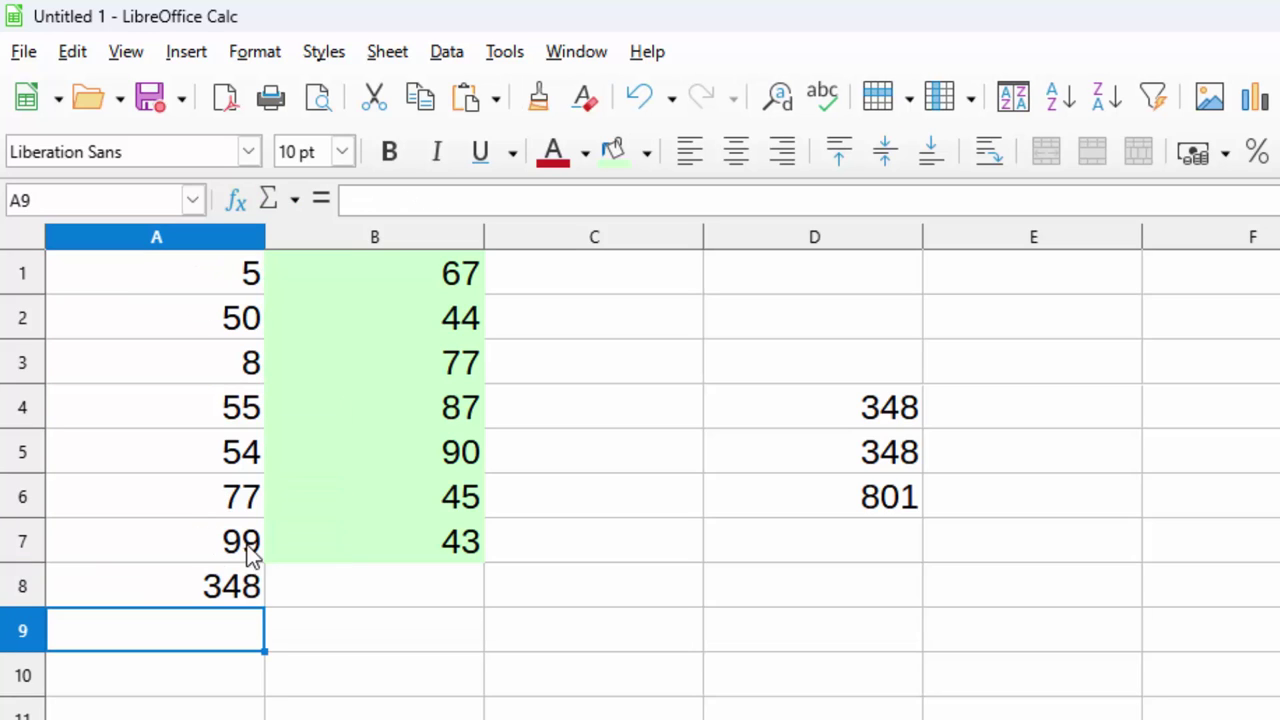
Step: Fill A8's sum formula right into B8 to total column B as 453
click(230, 595)
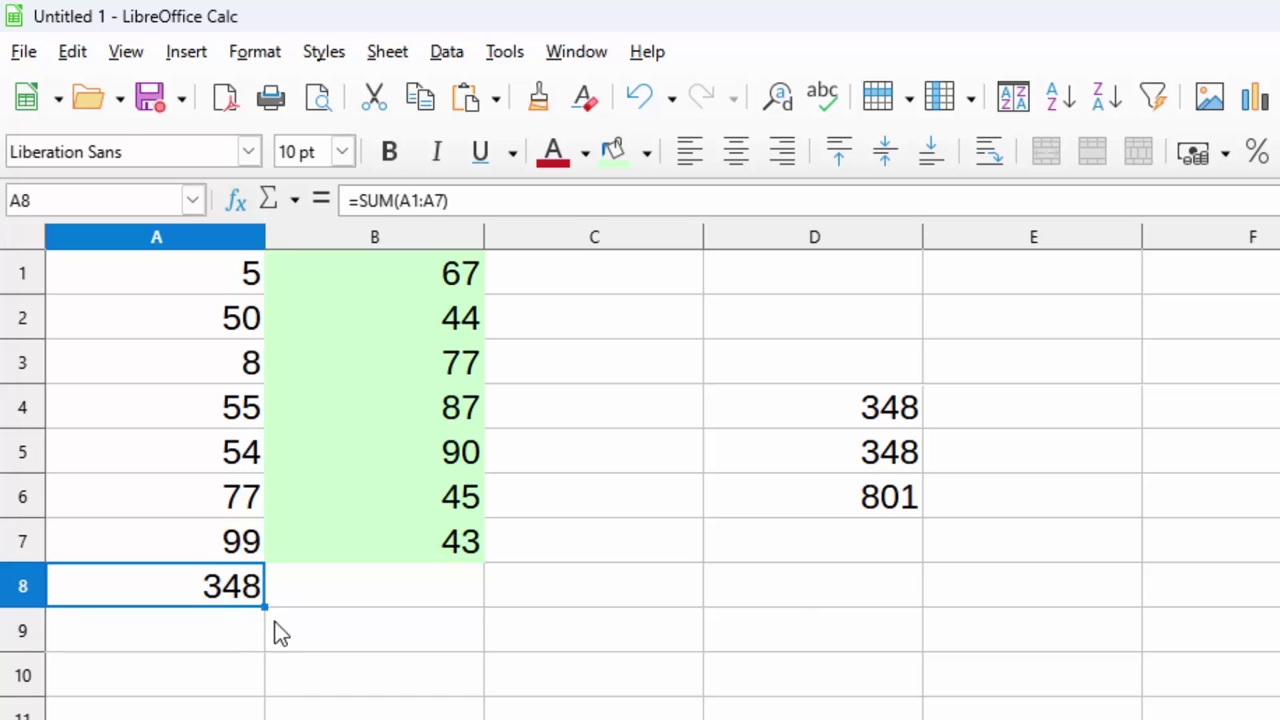
drag(263, 597, 476, 606)
click(234, 600)
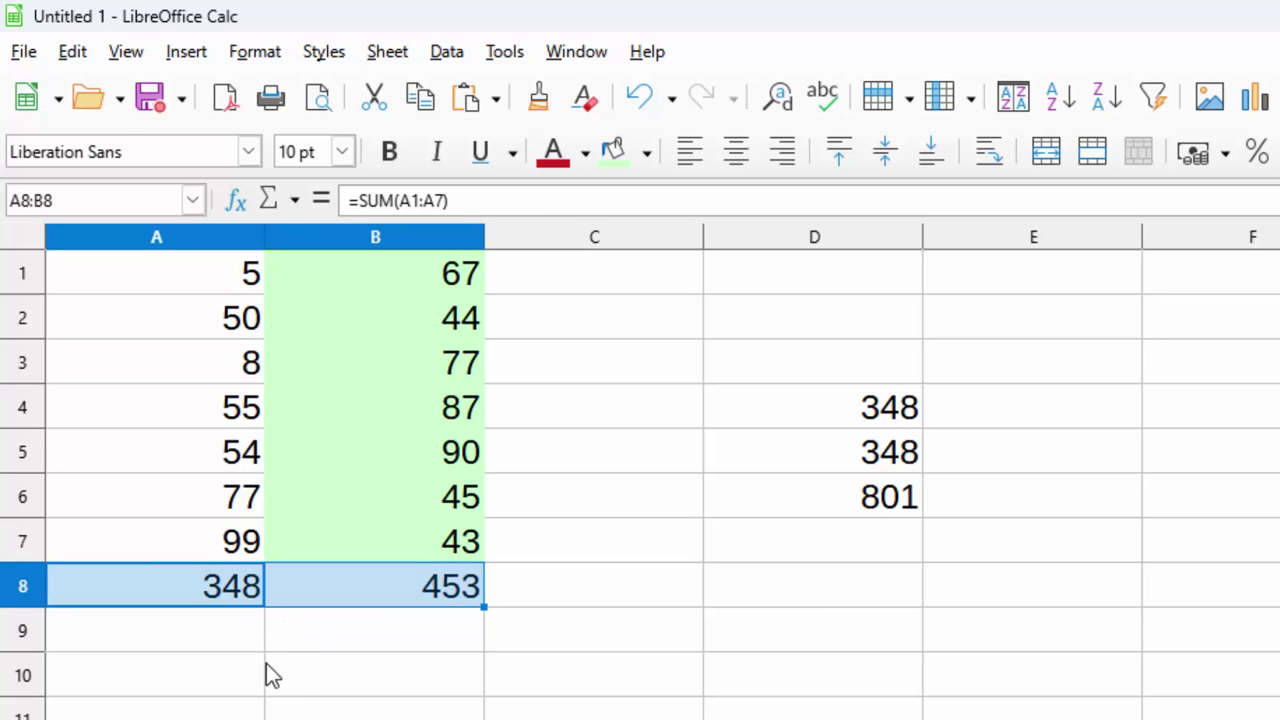
click(350, 697)
Step: Enter =A8+B8 in B10 for a grand total of 801
text(=)
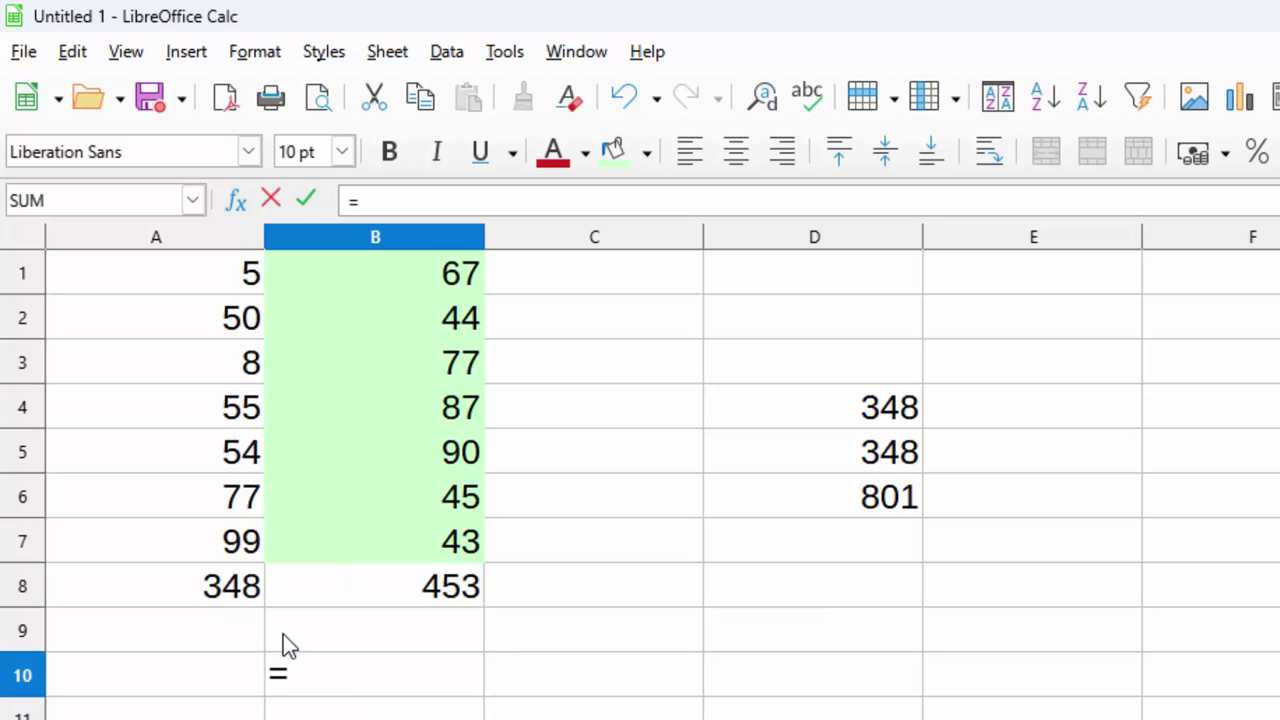
click(182, 585)
text(+)
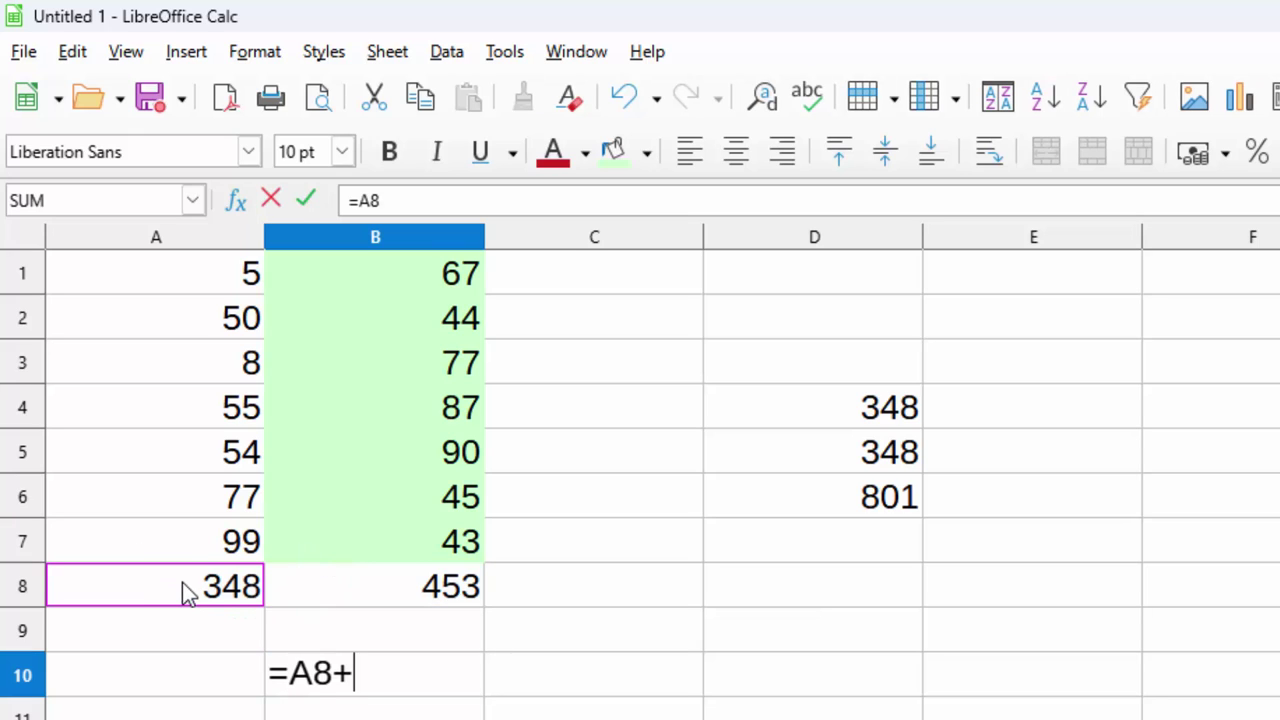
click(356, 590)
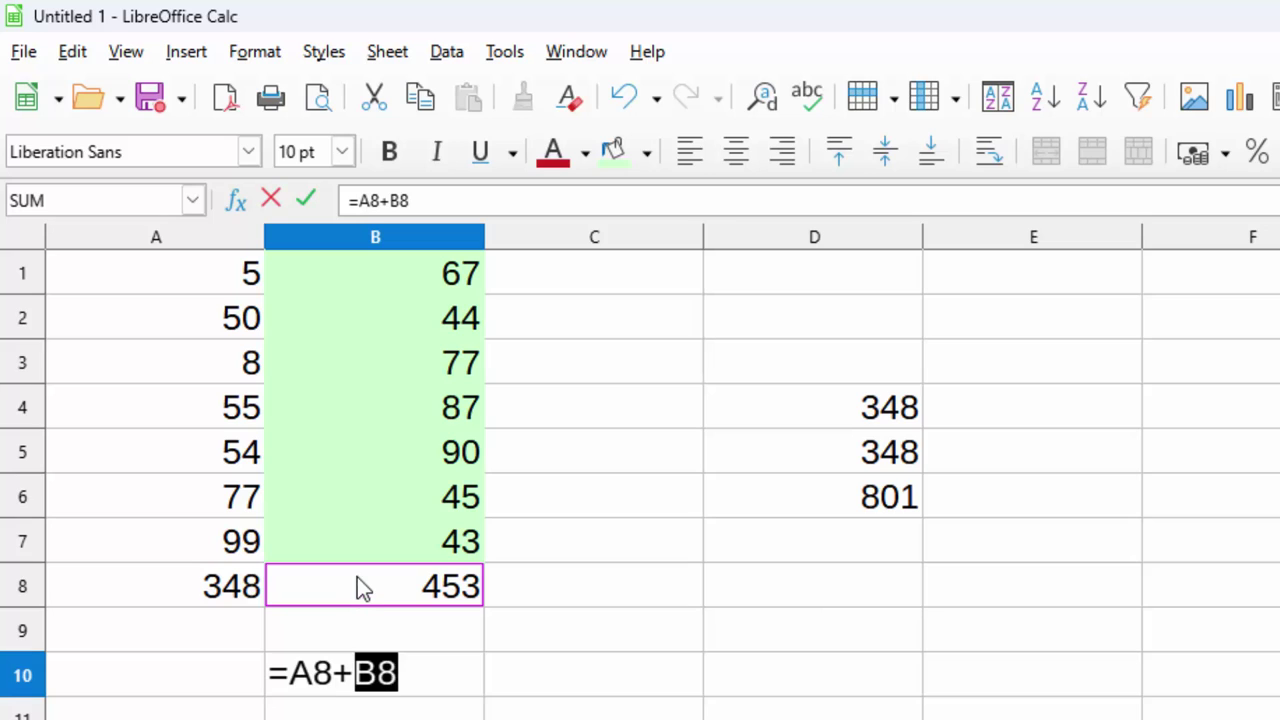
key(Return)
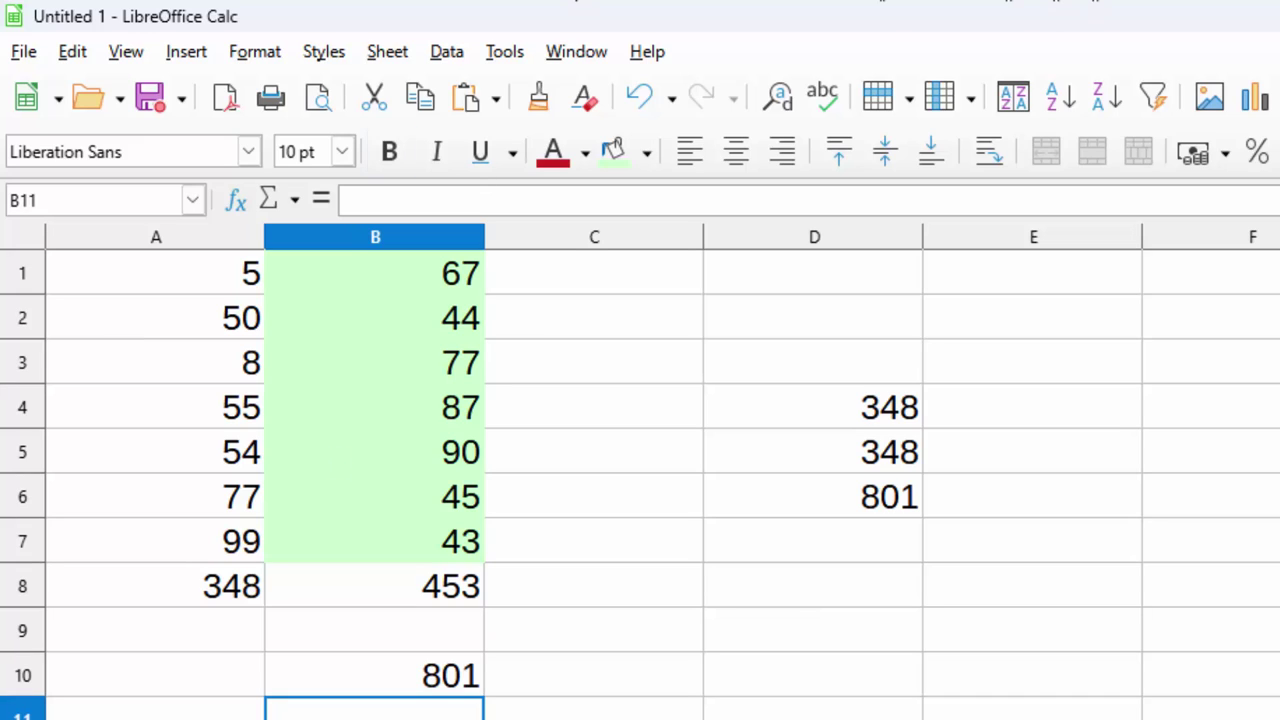
Step: Launch Excel from the system app search
key(super)
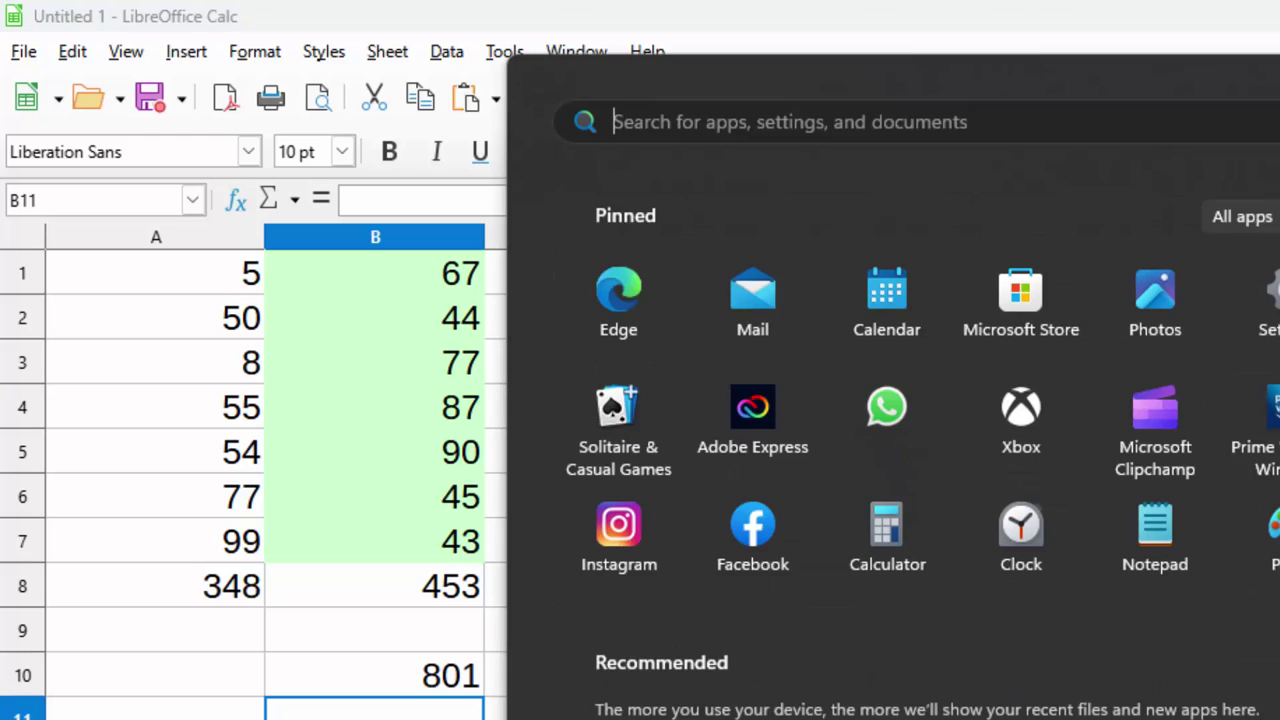
text(excel)
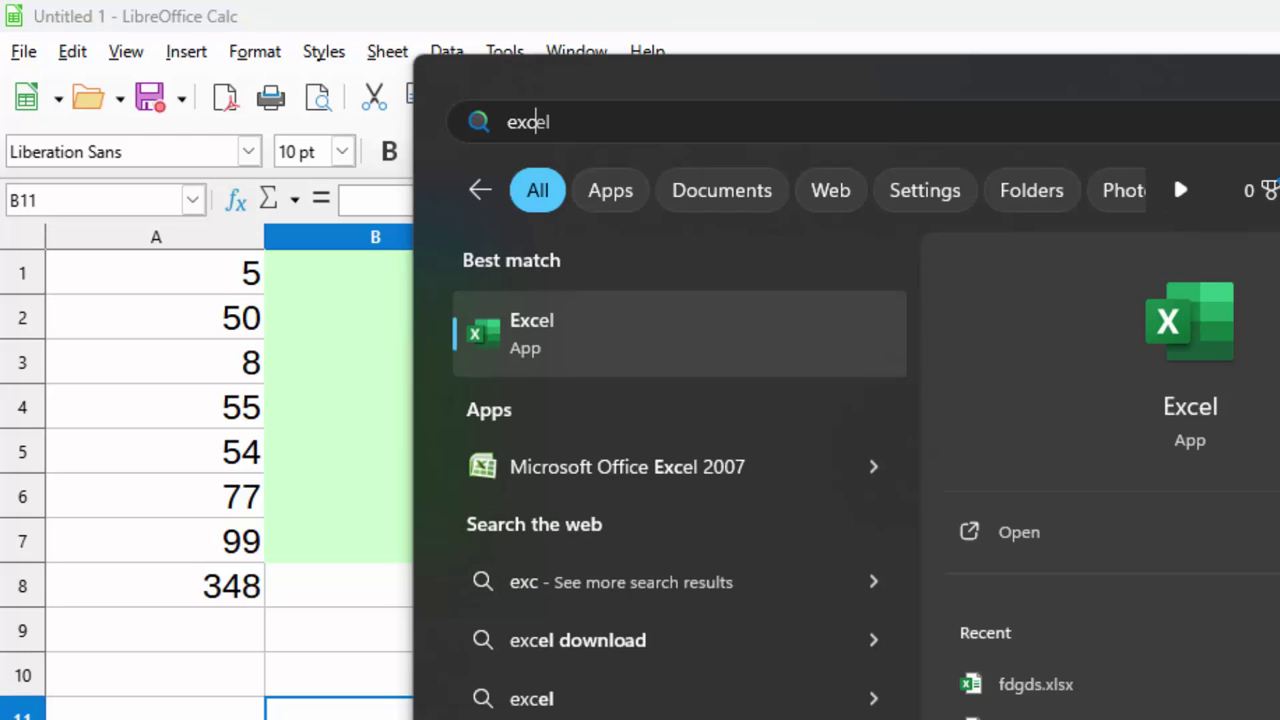
key(Escape)
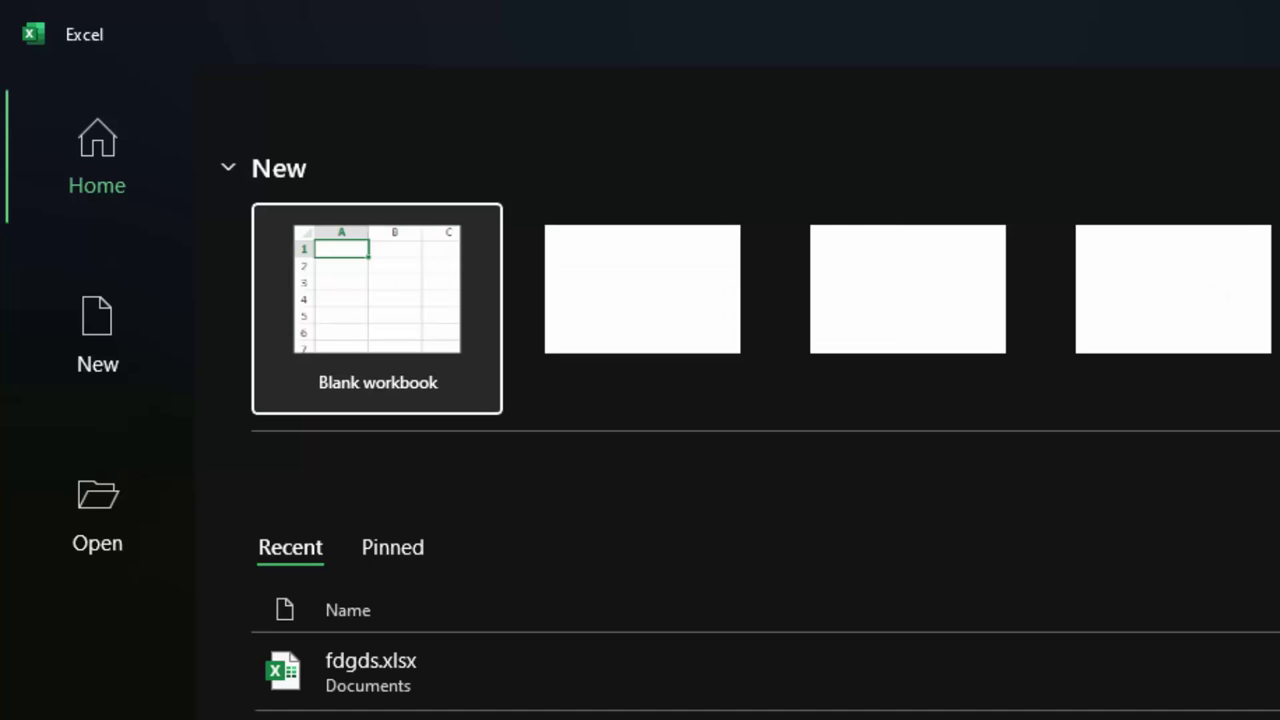
Step: Create a blank Excel workbook and select cells B1 to B10
click(350, 352)
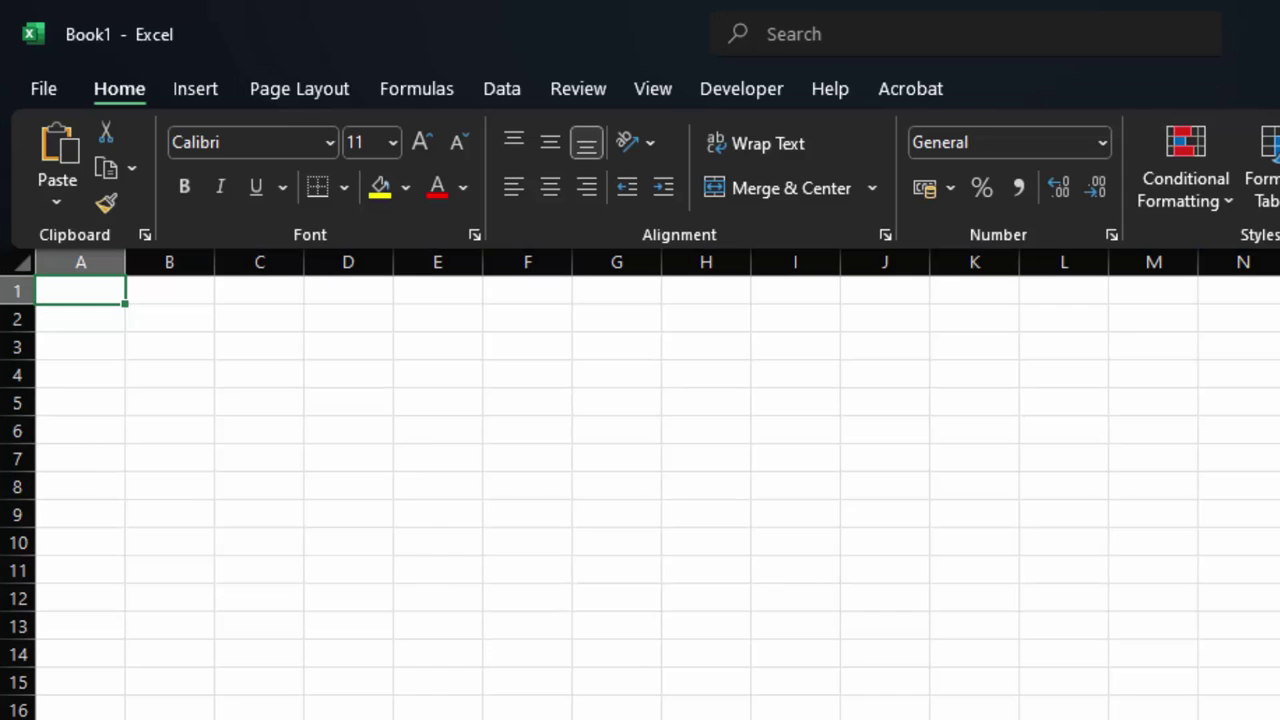
scroll(216, 458, up, 2)
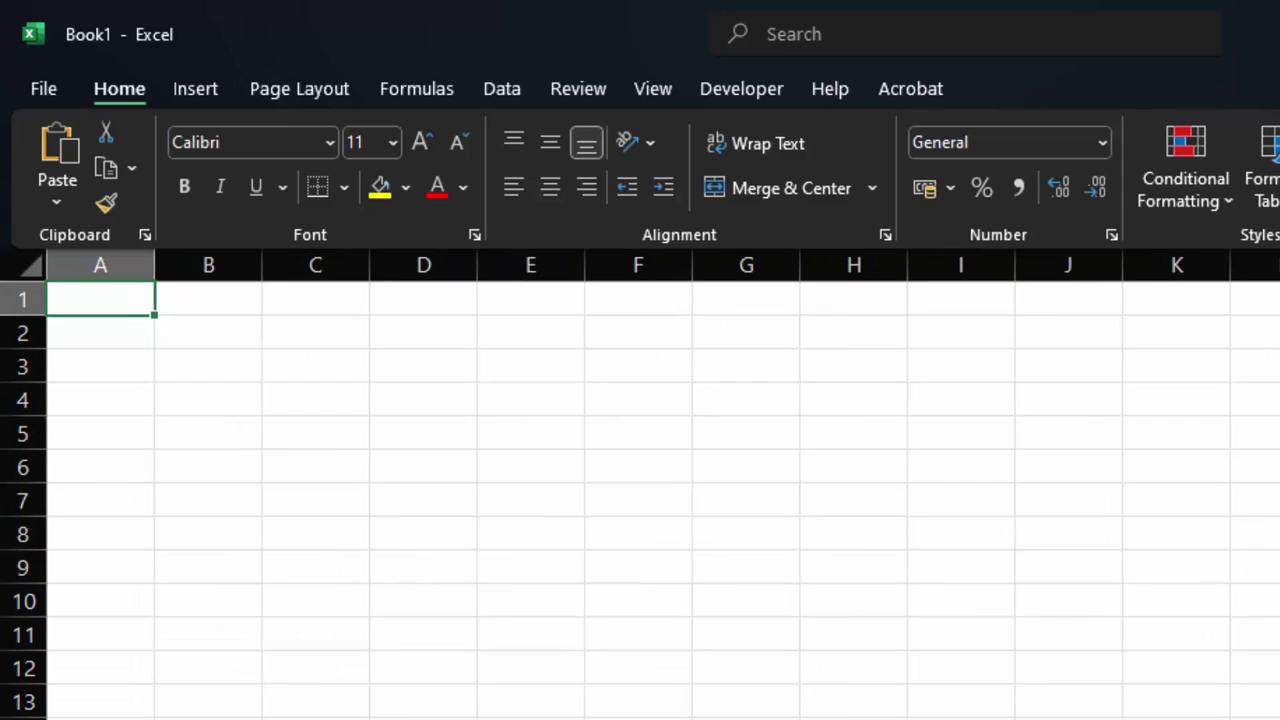
scroll(216, 458, up, 2)
click(243, 268)
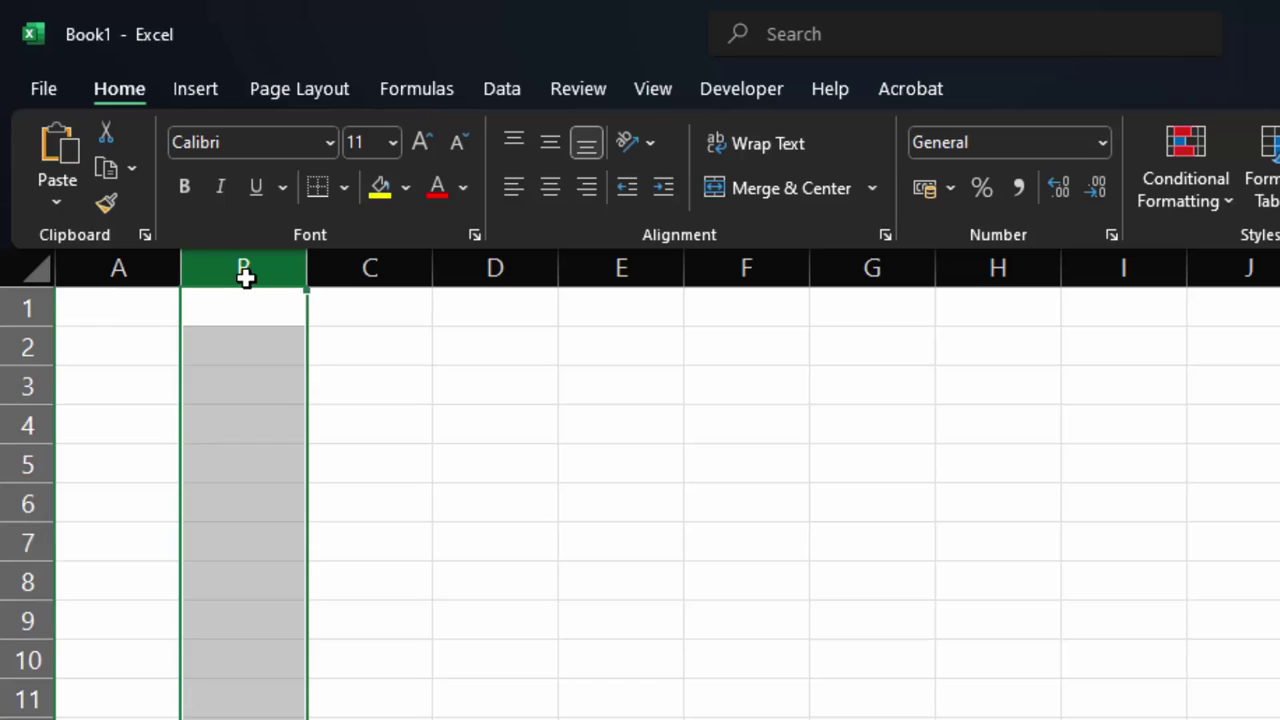
drag(243, 297, 264, 640)
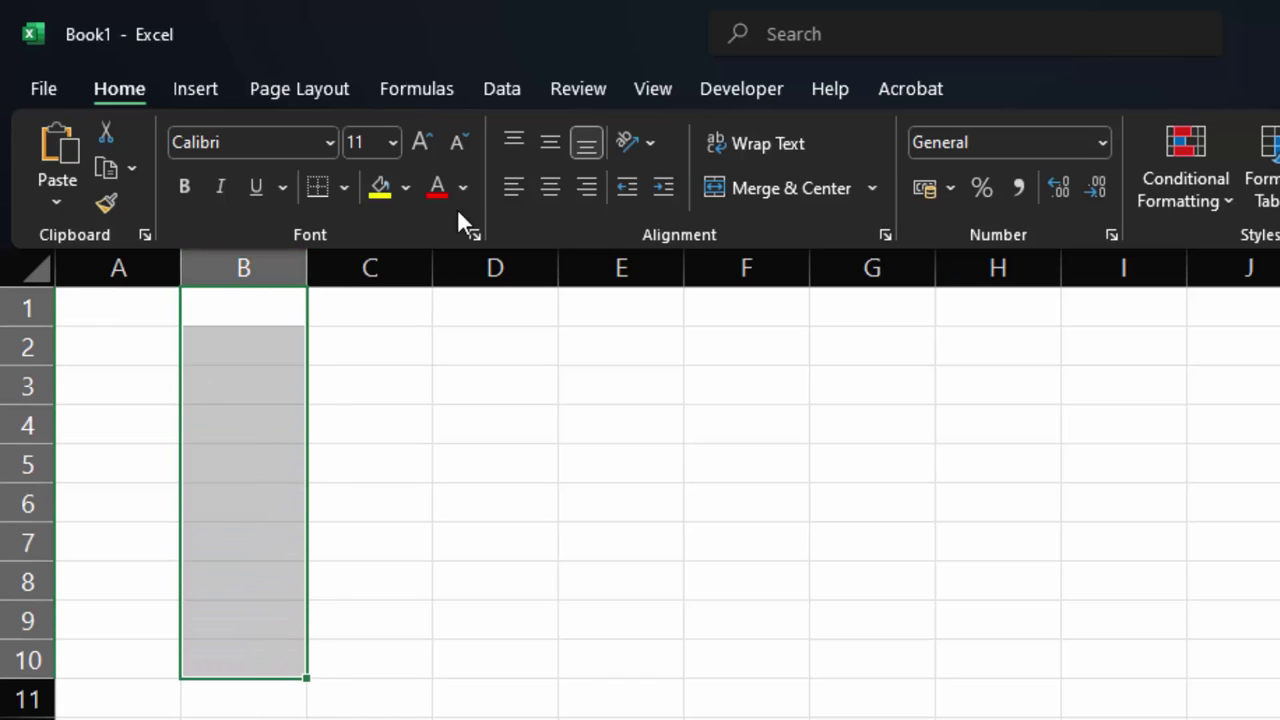
Step: Switch on the Formula Bar in the View display options
click(420, 96)
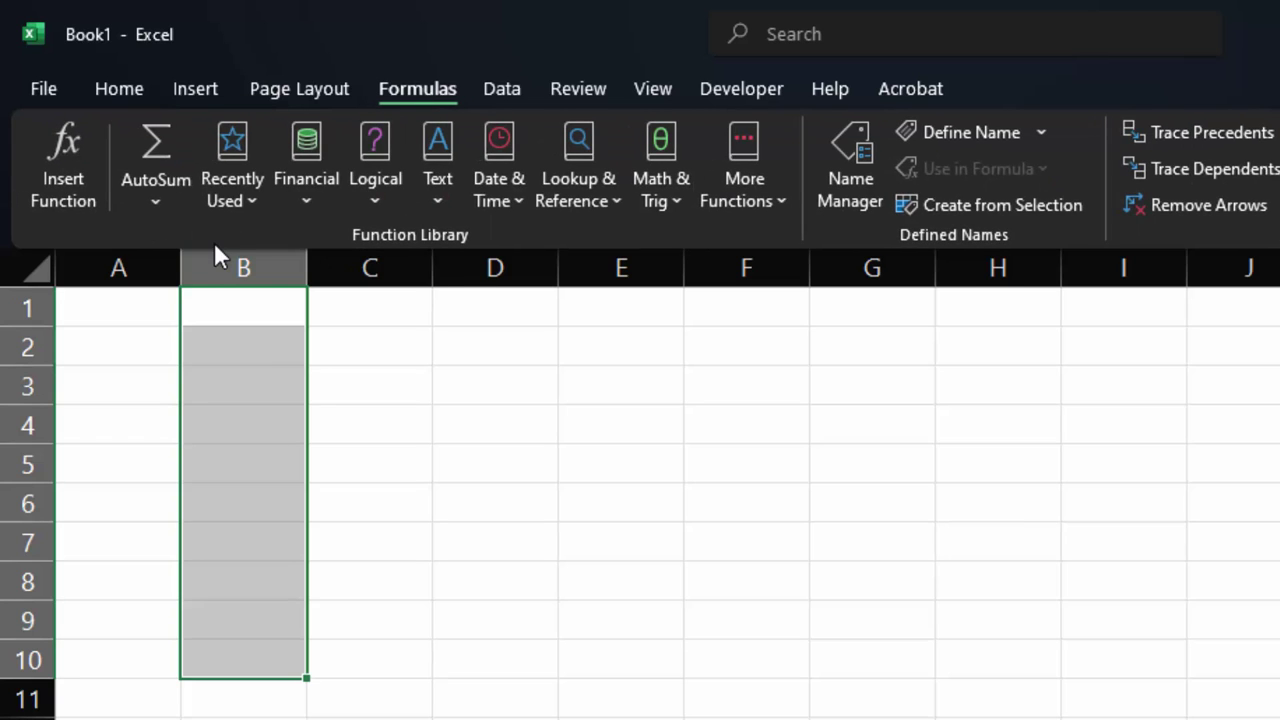
click(126, 90)
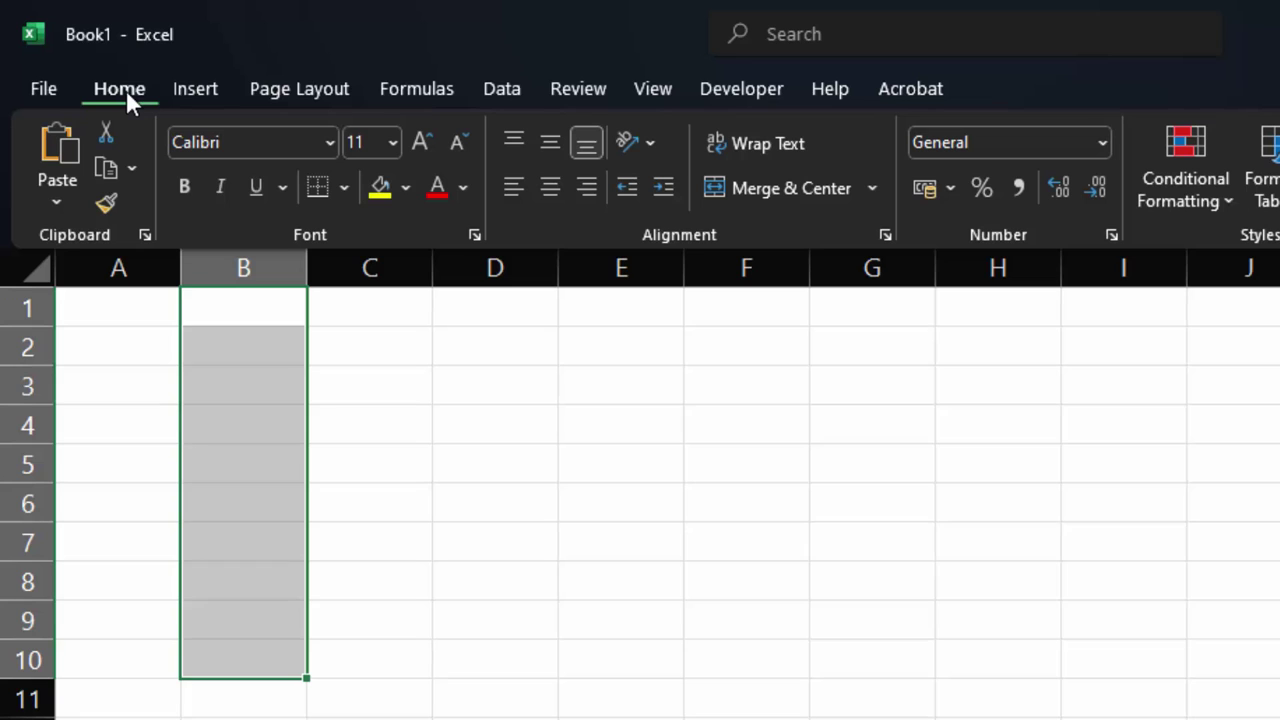
click(669, 92)
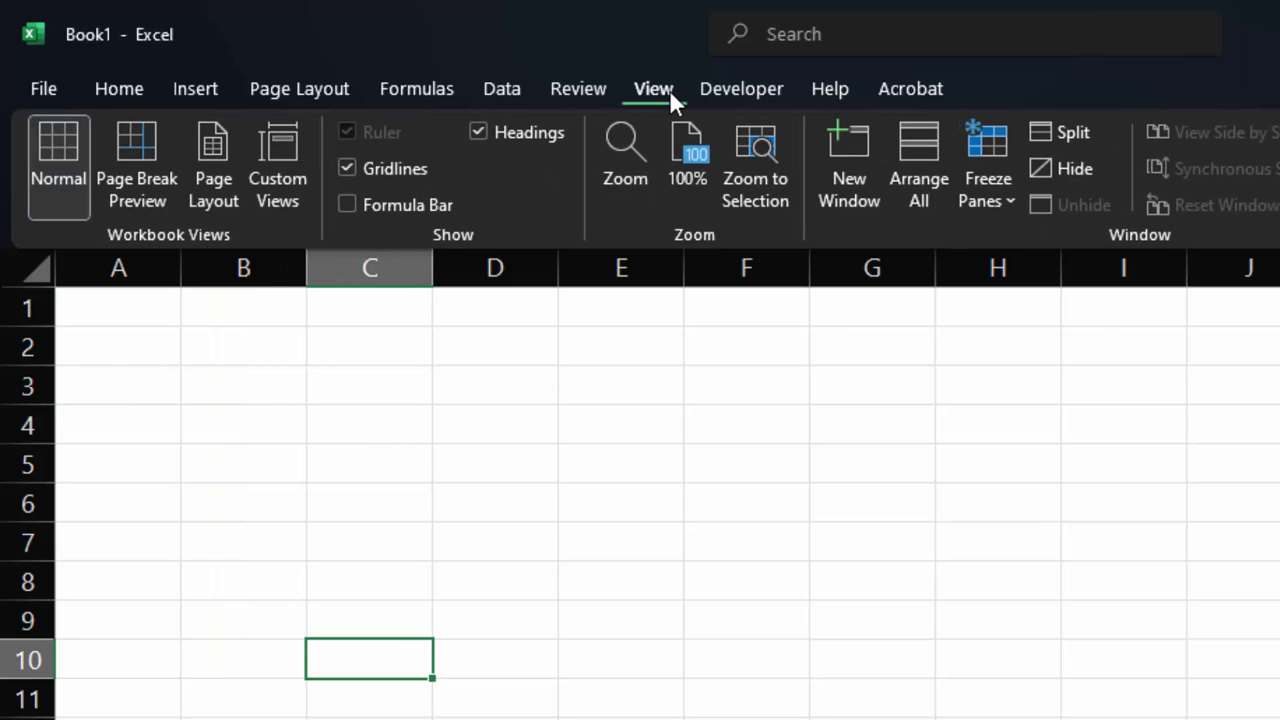
click(347, 205)
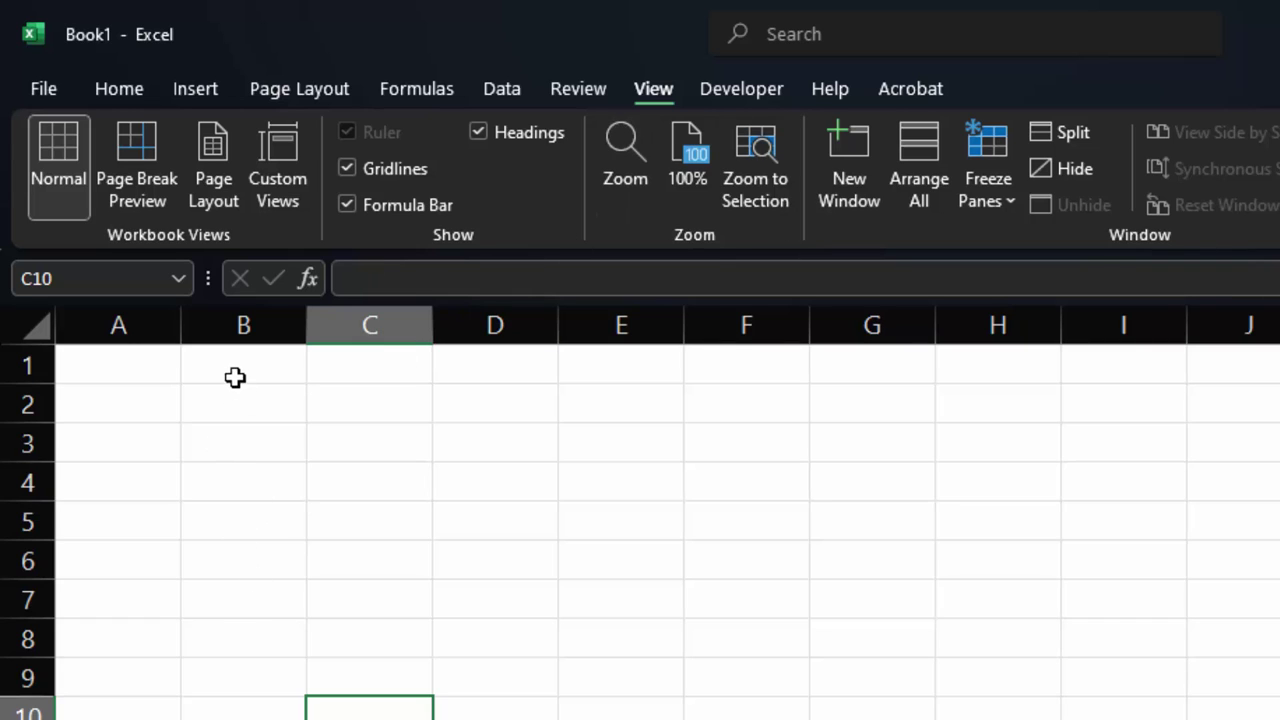
Step: Give cells B1 to B10 a yellow background fill and reselect them
drag(240, 370, 251, 700)
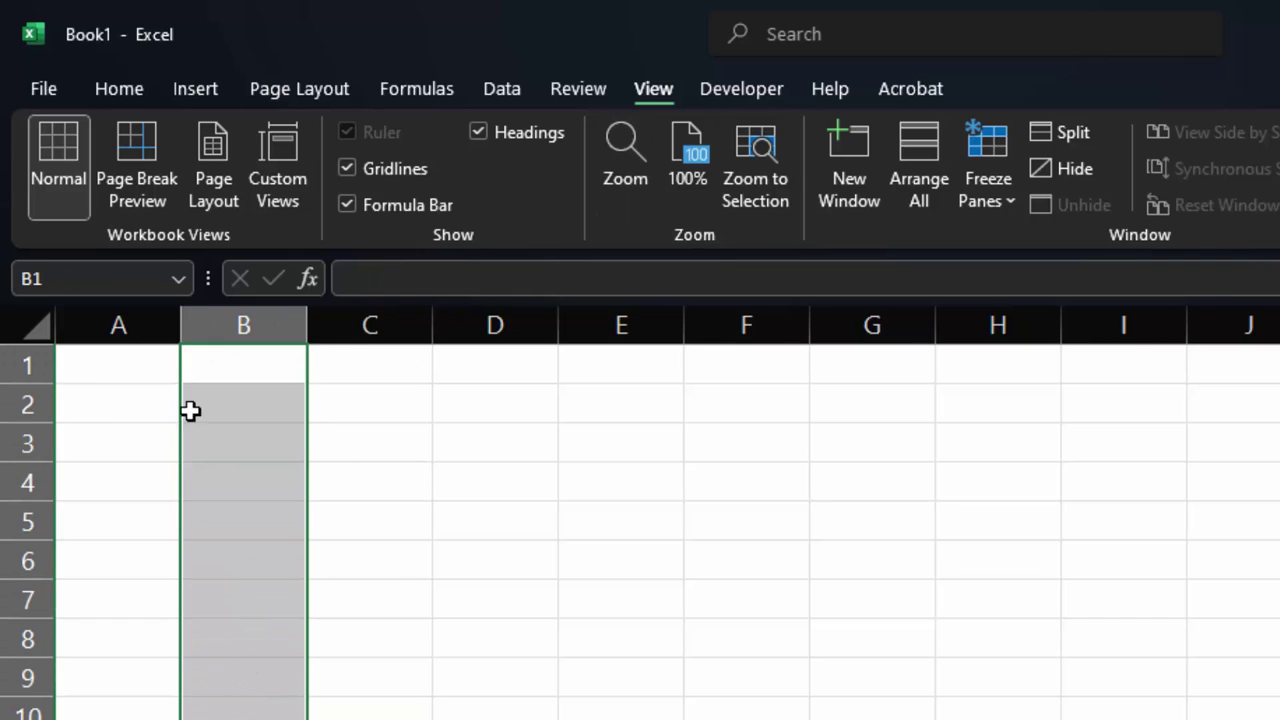
click(120, 88)
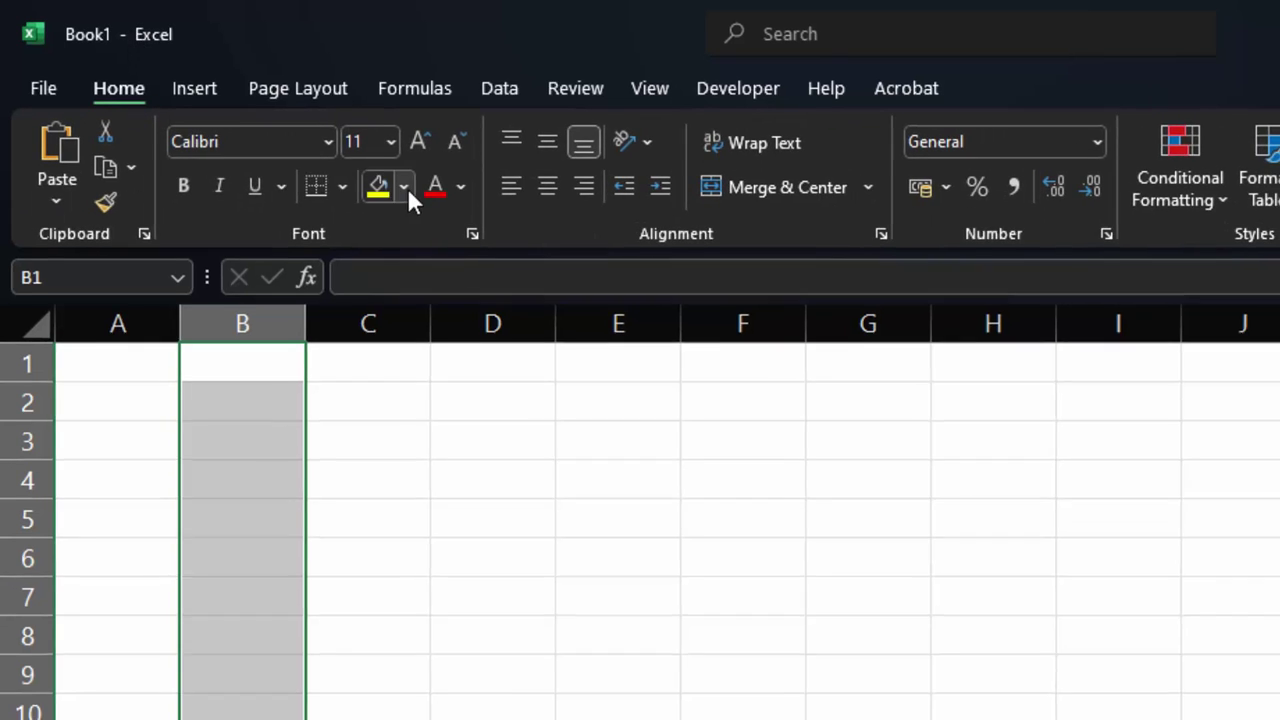
click(355, 173)
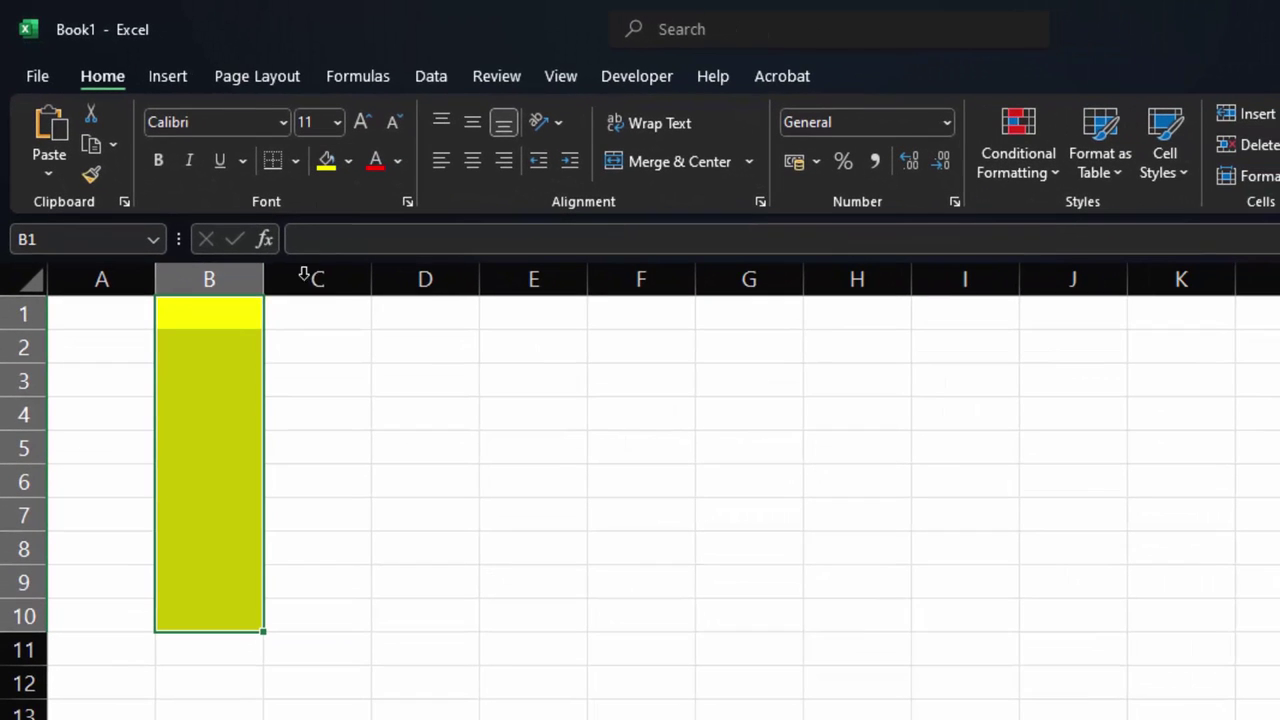
click(493, 560)
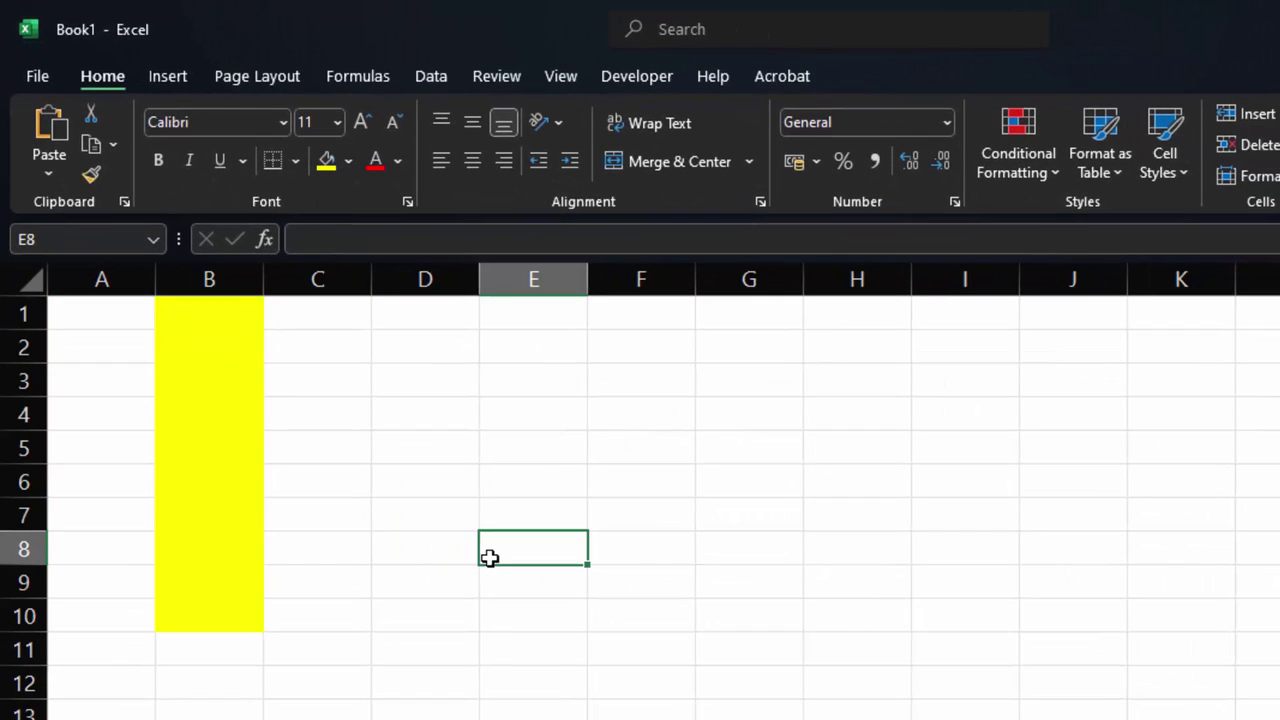
drag(227, 320, 234, 622)
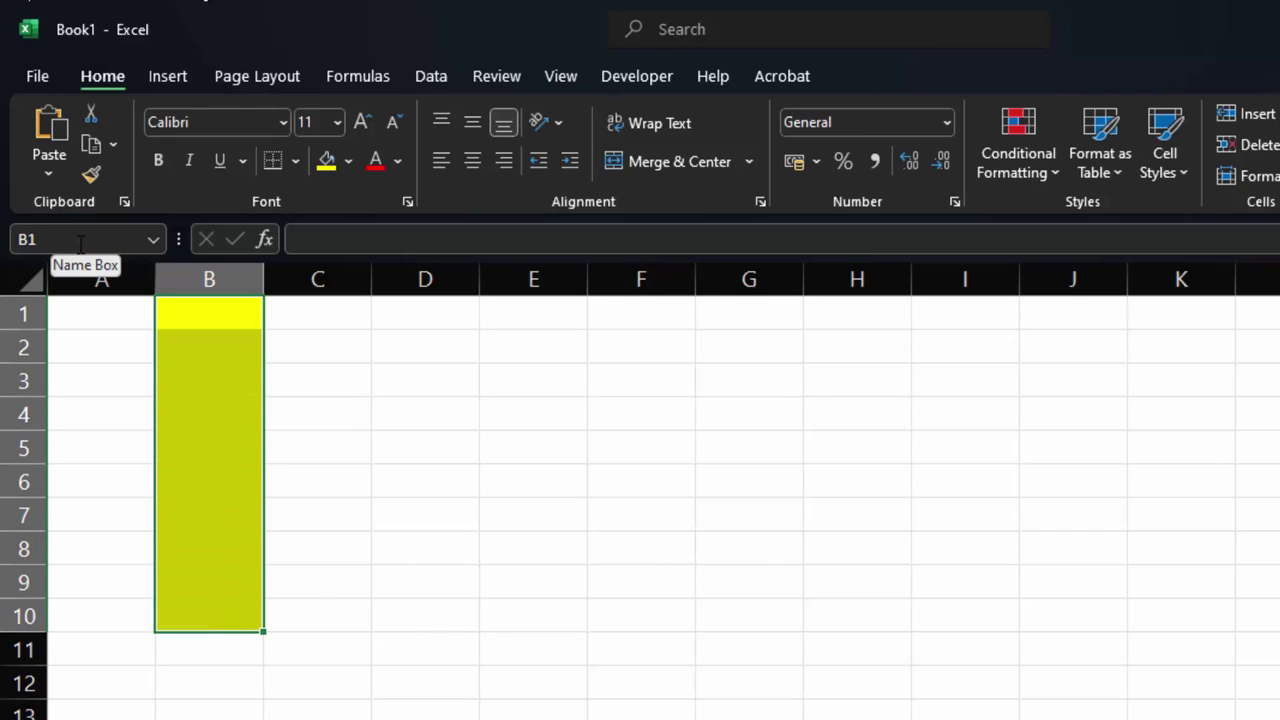
Step: Define the workbook-scope name 'Numbers' referring to Sheet1!$B$1:$B$10
click(345, 80)
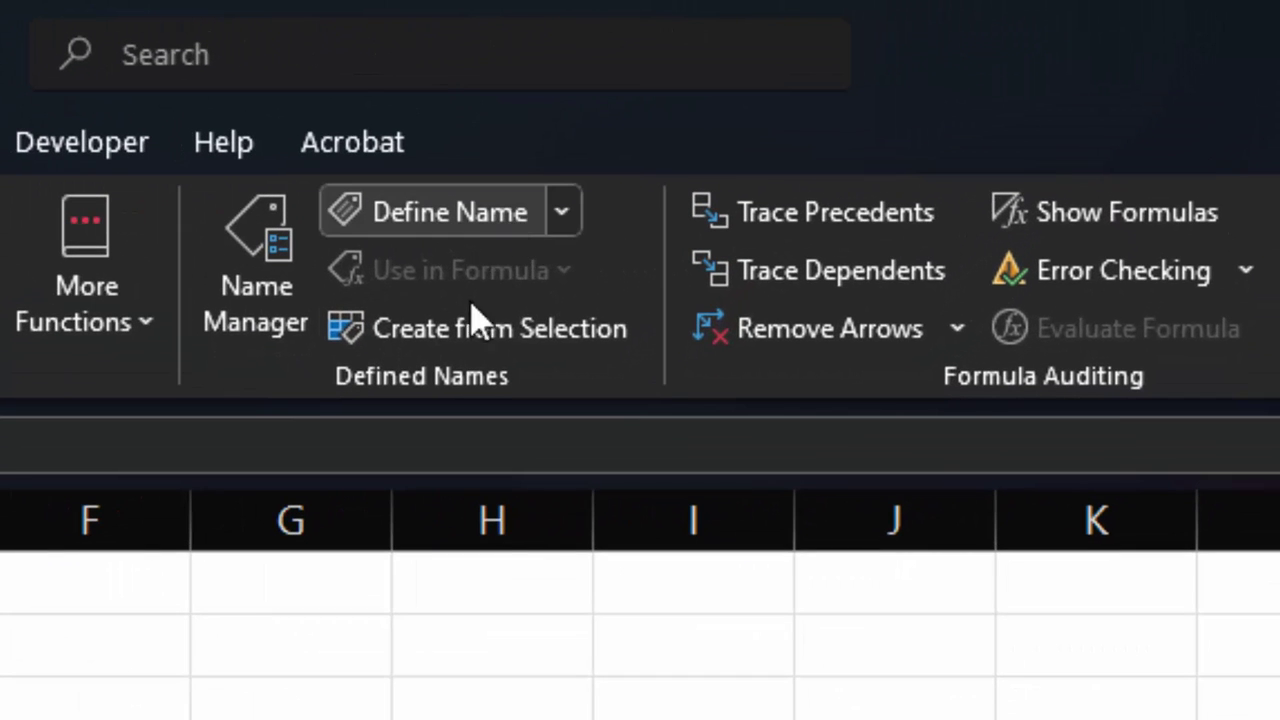
click(560, 222)
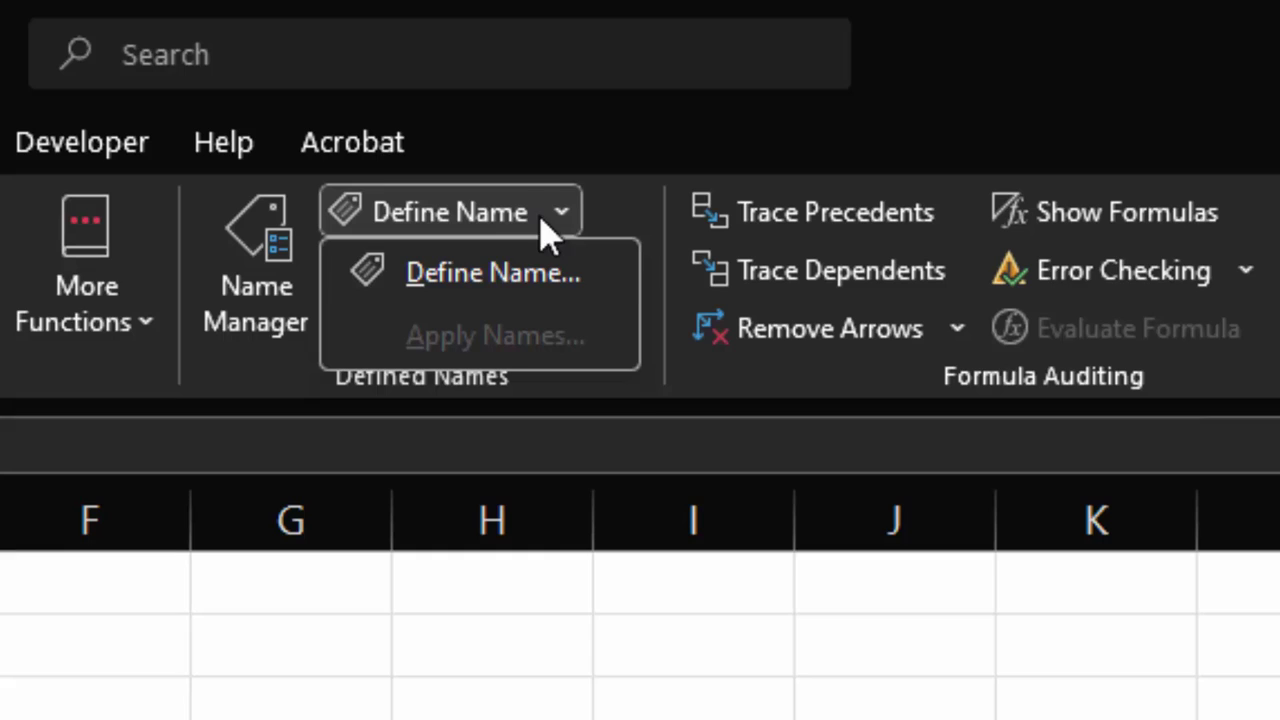
click(471, 286)
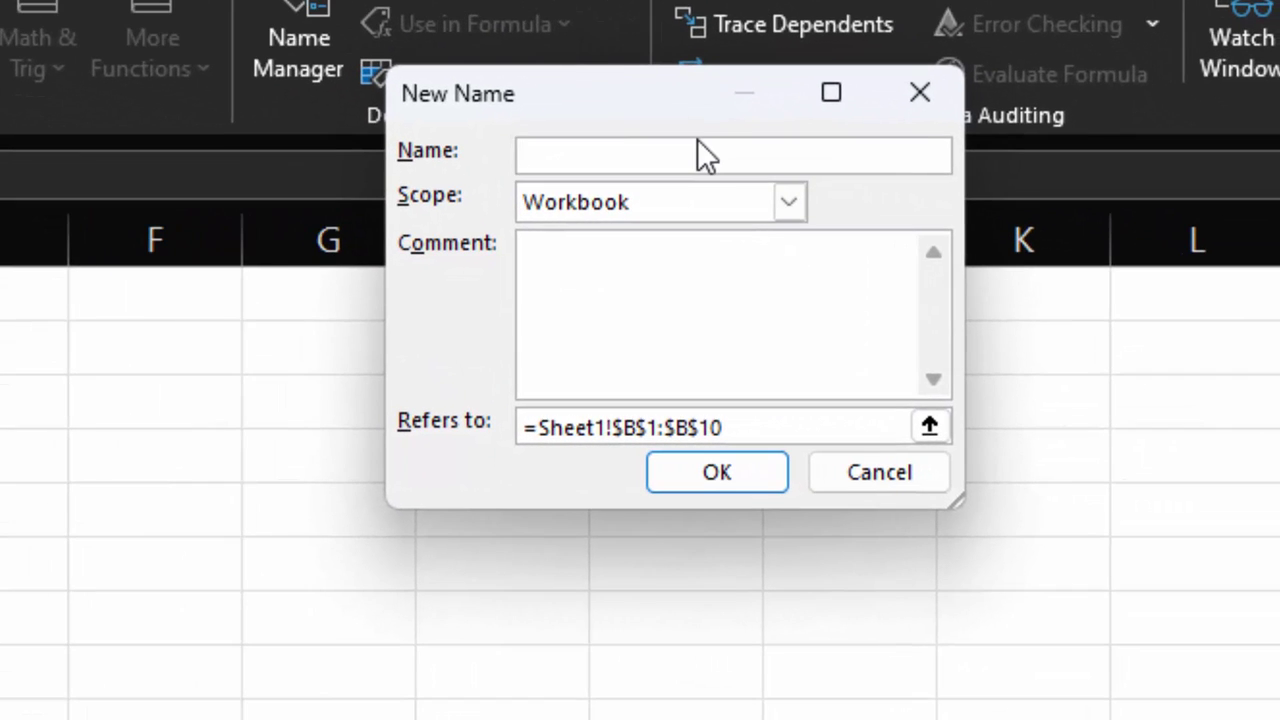
text(Numbe)
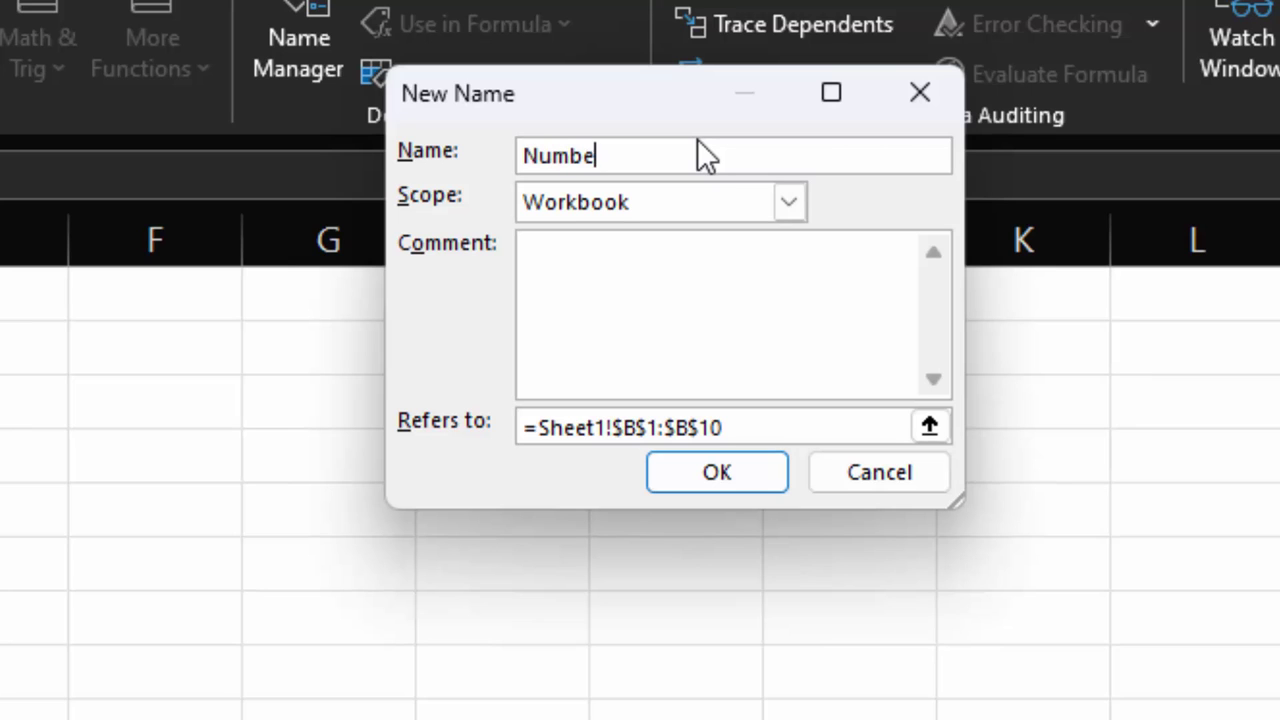
text(rs)
key(Return)
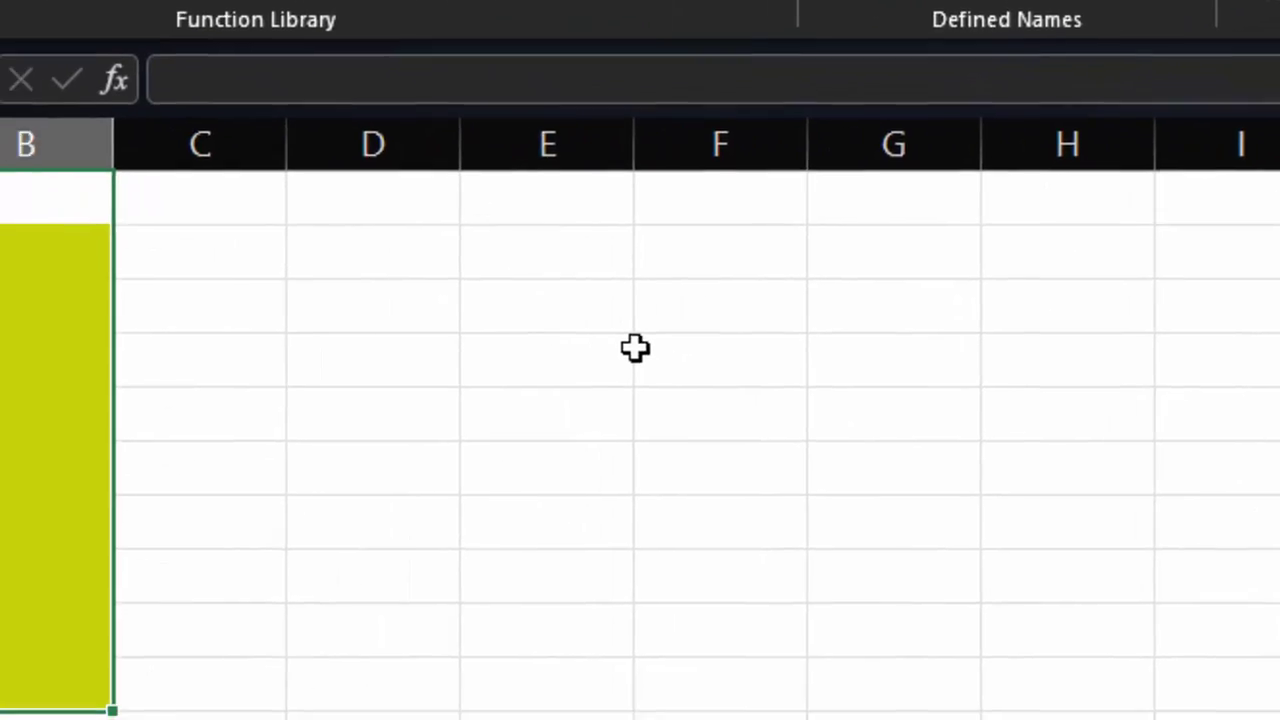
Step: Enter 6, 8, 9, 6, 4, 9, 9, 4, 5 and 9 down cells B1 to B10
text(6)
key(Return)
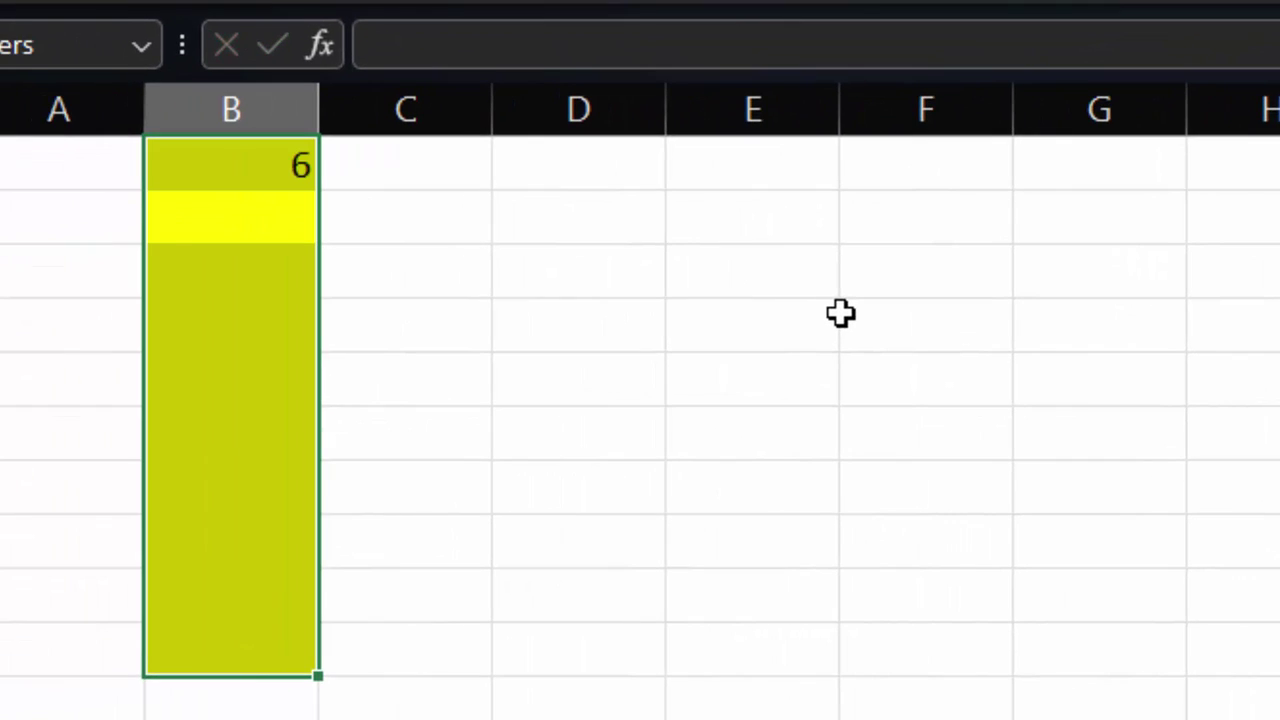
text(8)
key(Return)
text(9)
key(Return)
text(6)
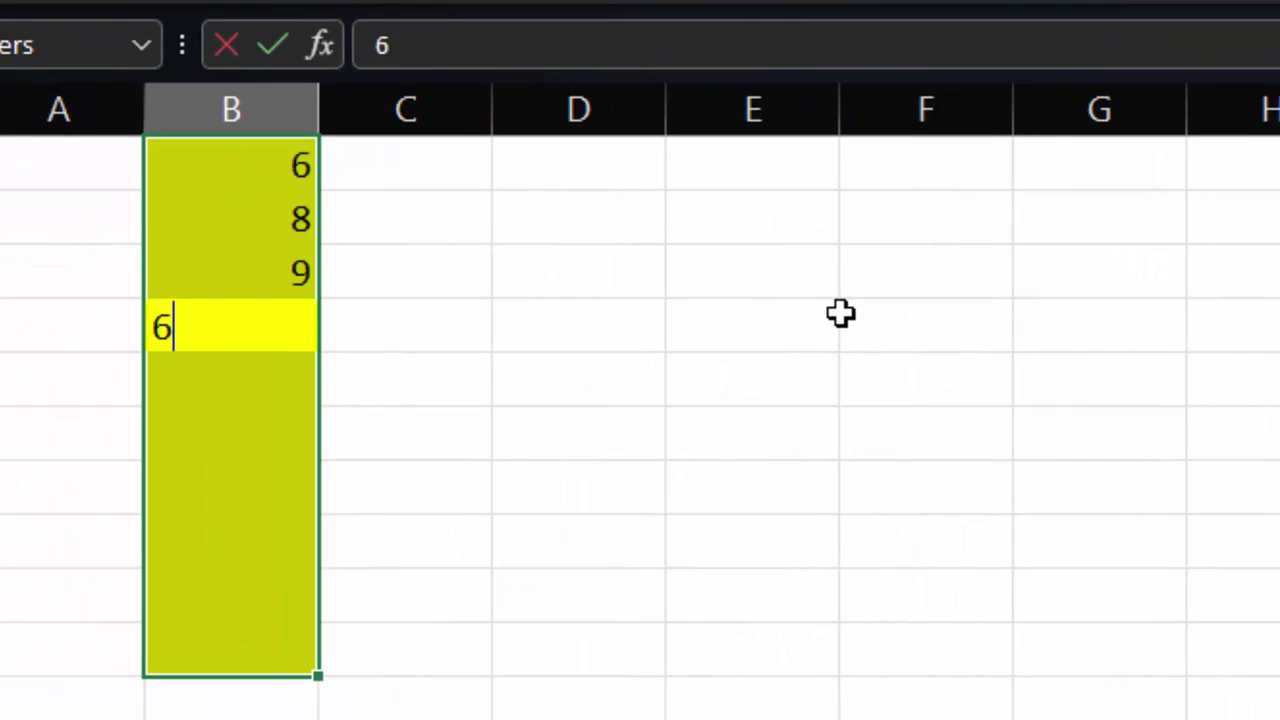
key(Return)
text(4)
key(Return)
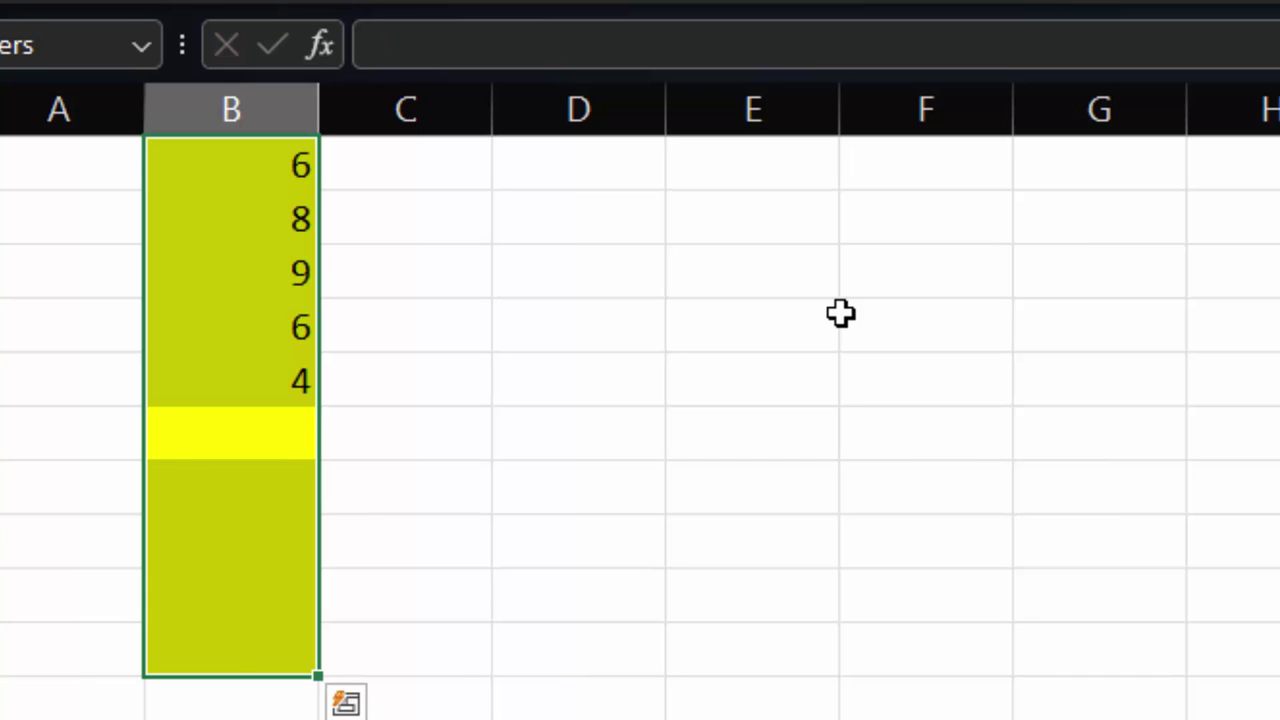
text(9)
key(Return)
text(9)
key(Return)
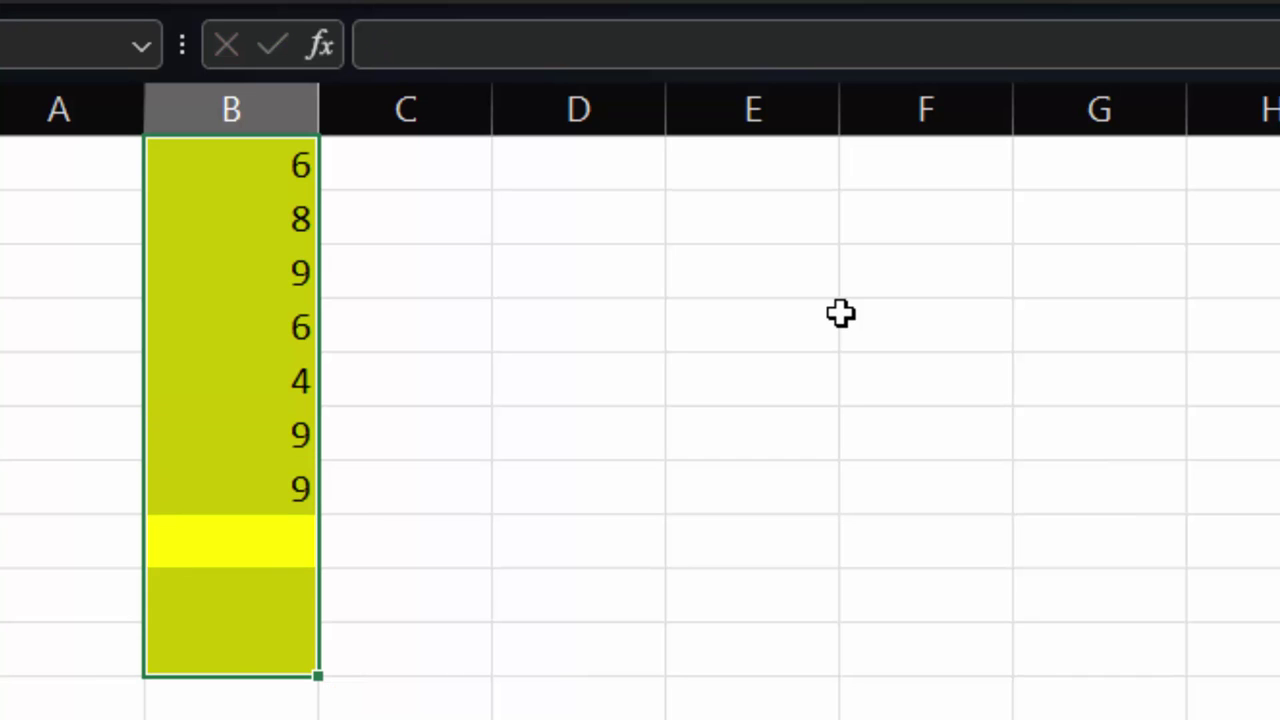
text(4)
key(Return)
text(5)
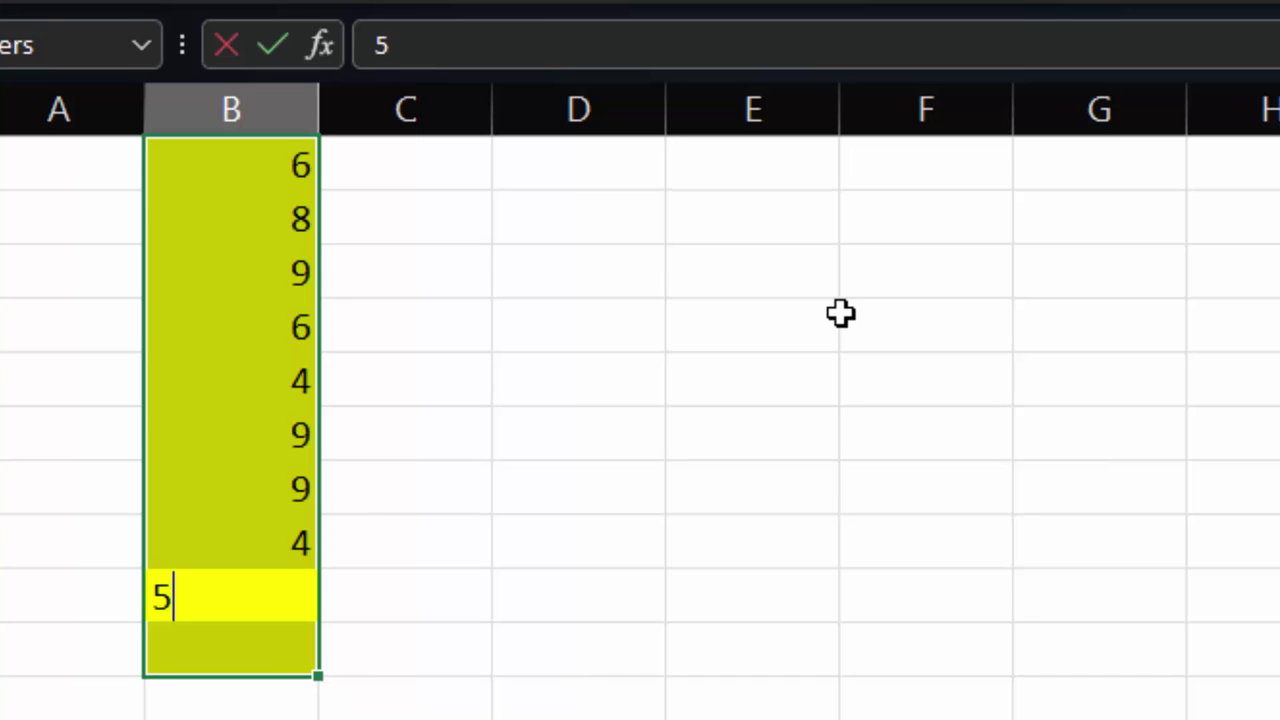
key(Return)
text(9)
key(Return)
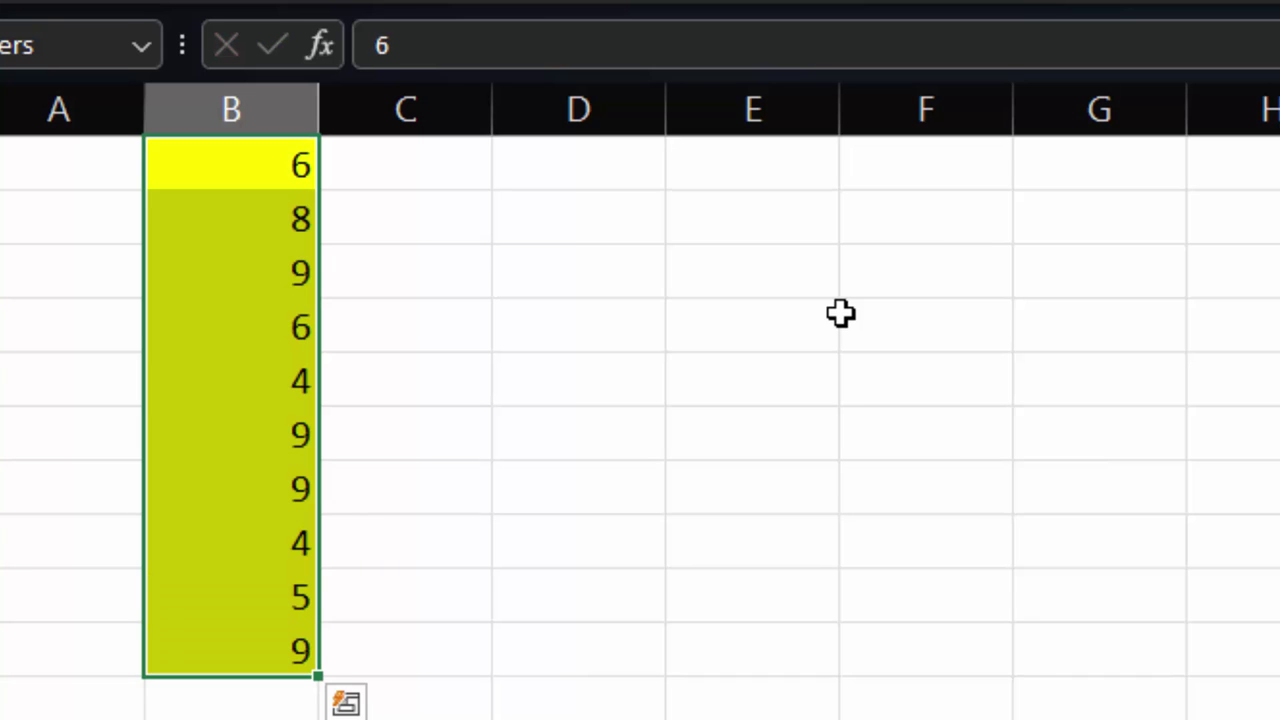
Step: Enter =SUM(Numbers) in D3 to get 69, then clear D3 for a new formula
click(645, 288)
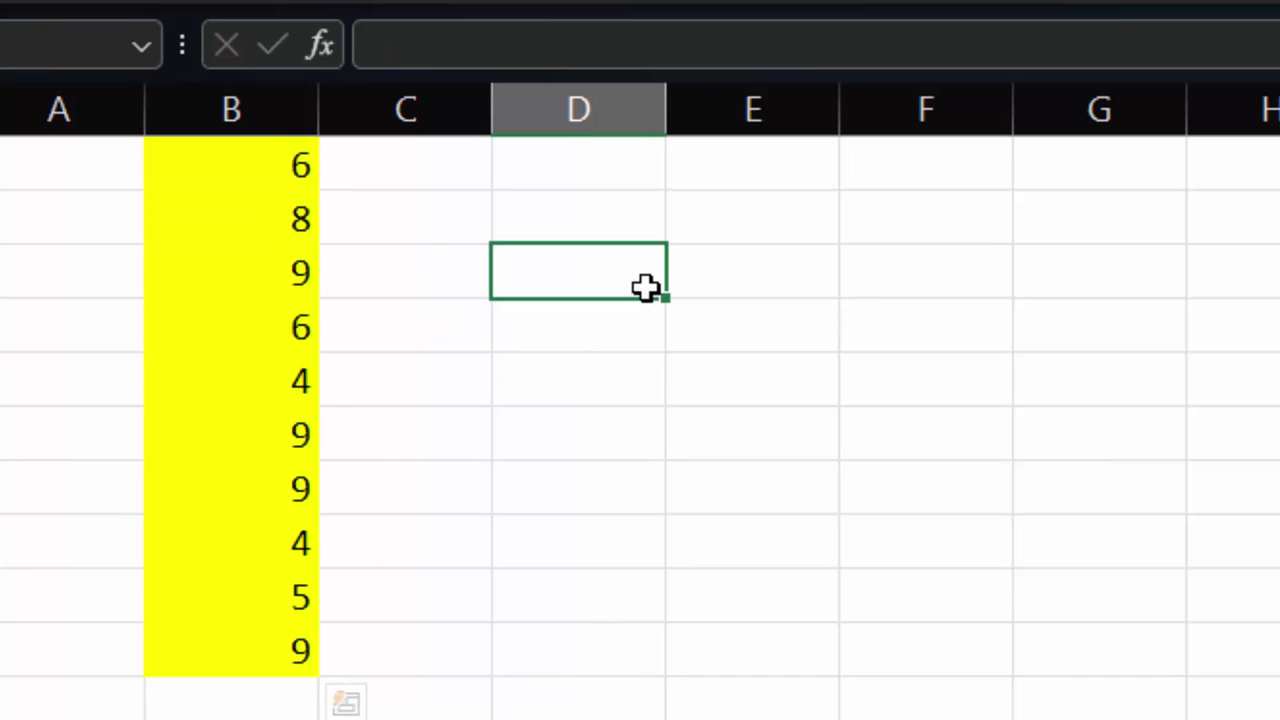
text(=s)
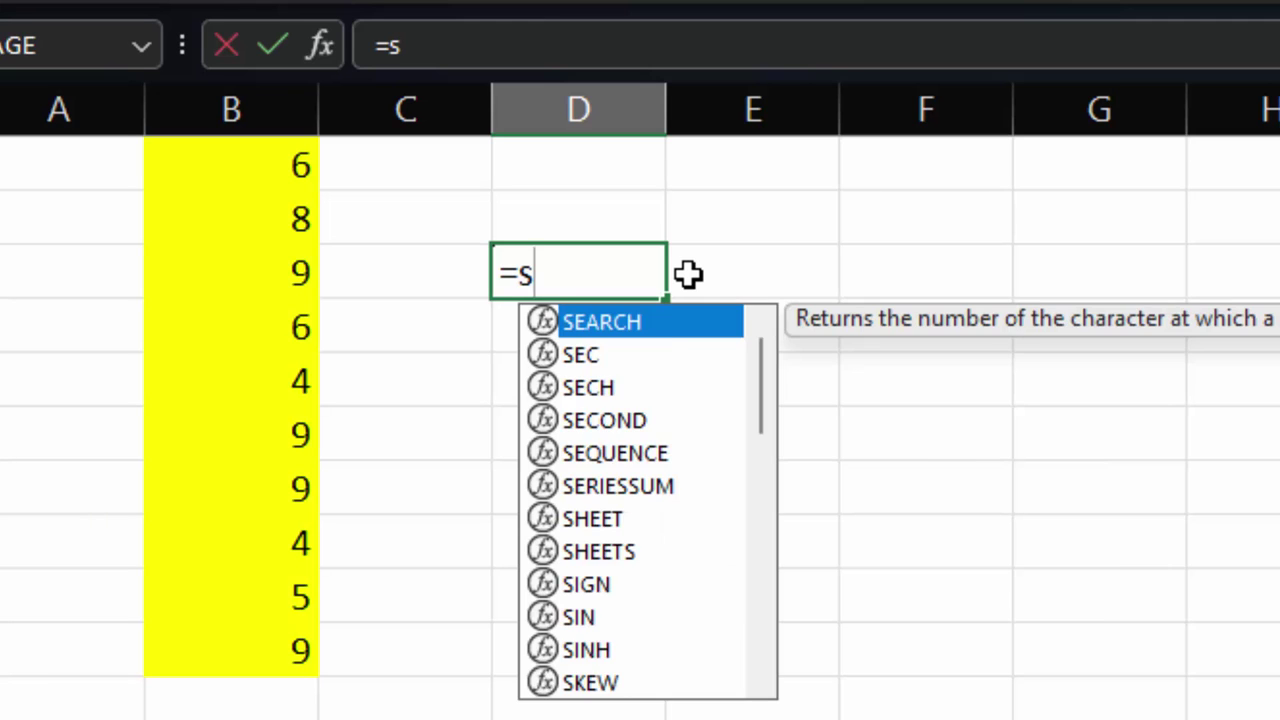
text(um)
key(Tab)
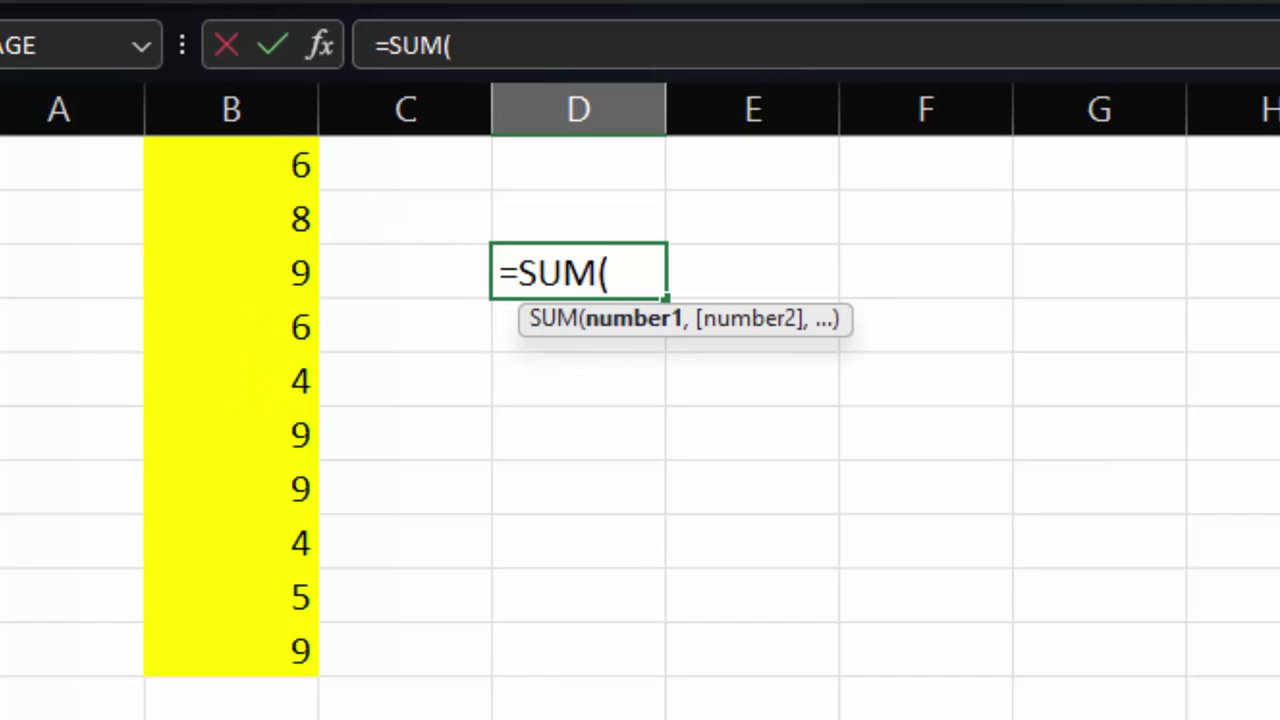
text(Number)
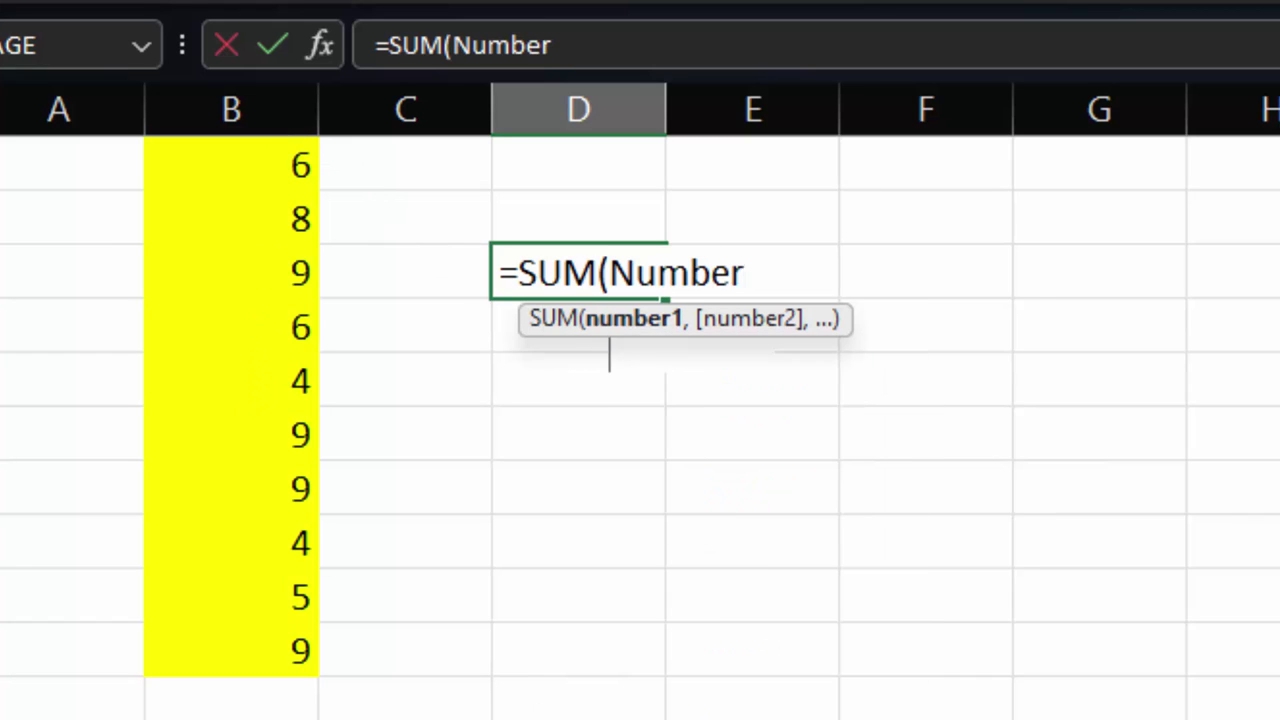
text(s)
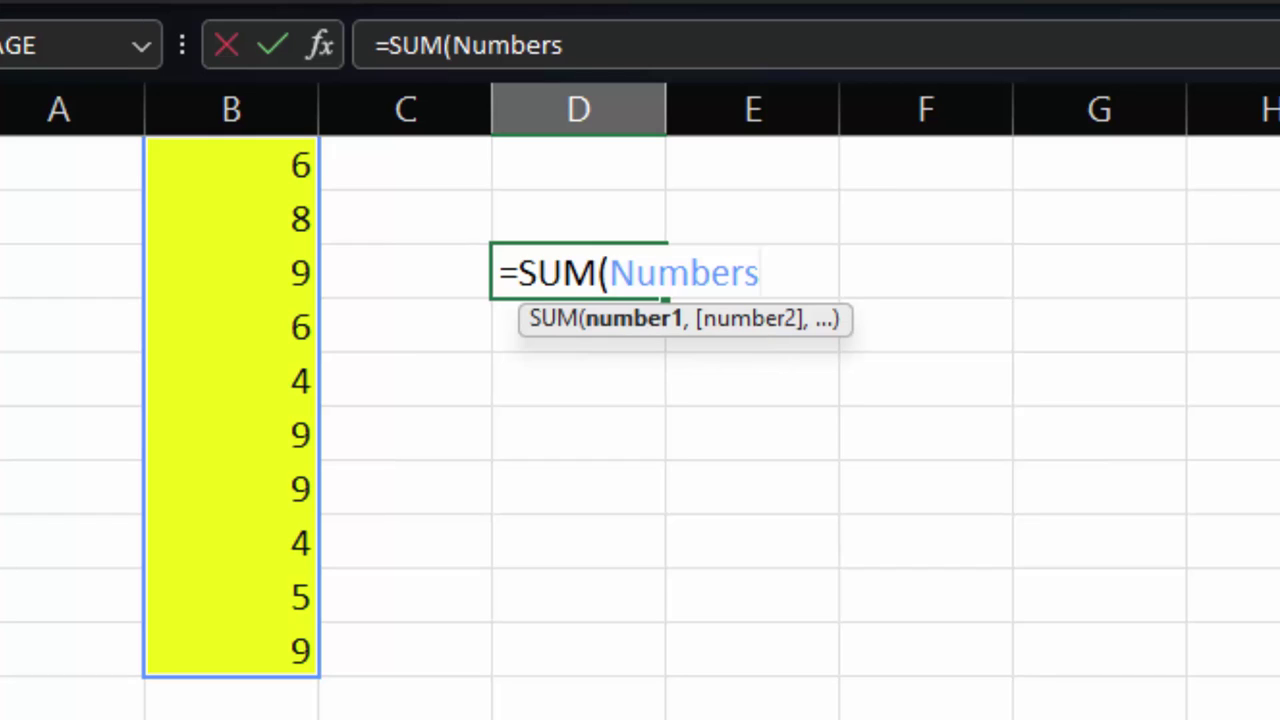
text())
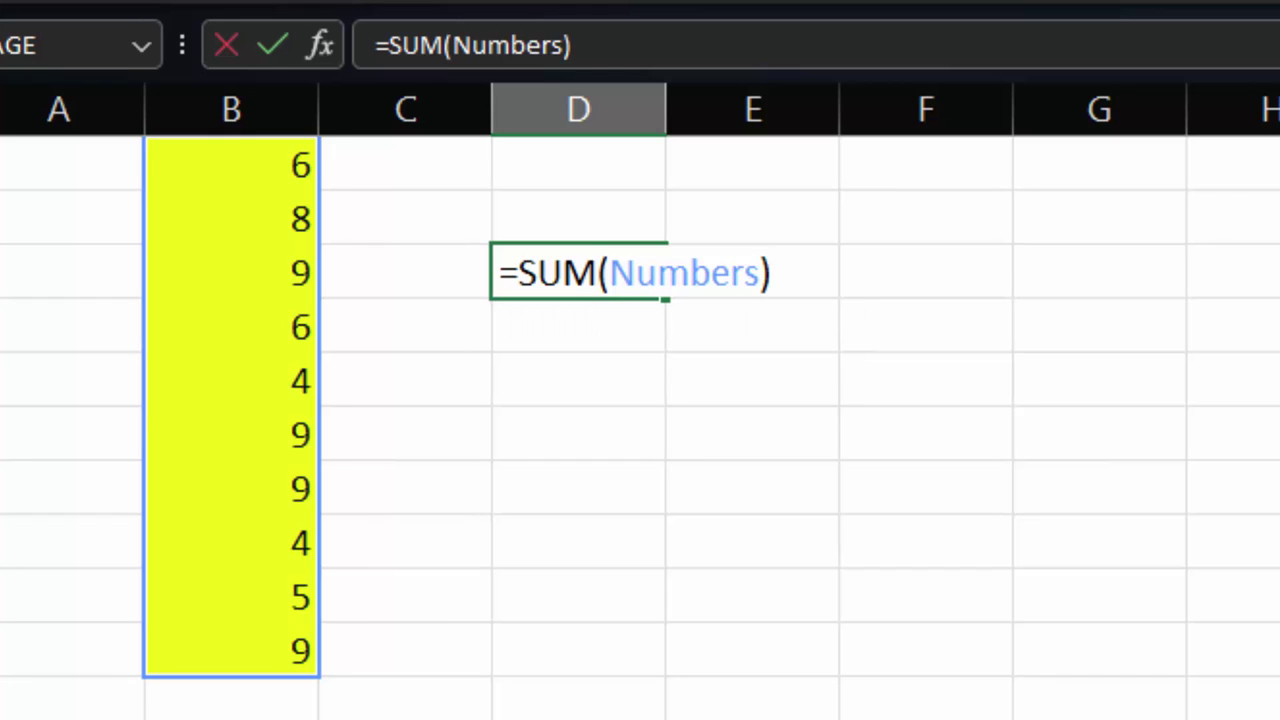
key(Return)
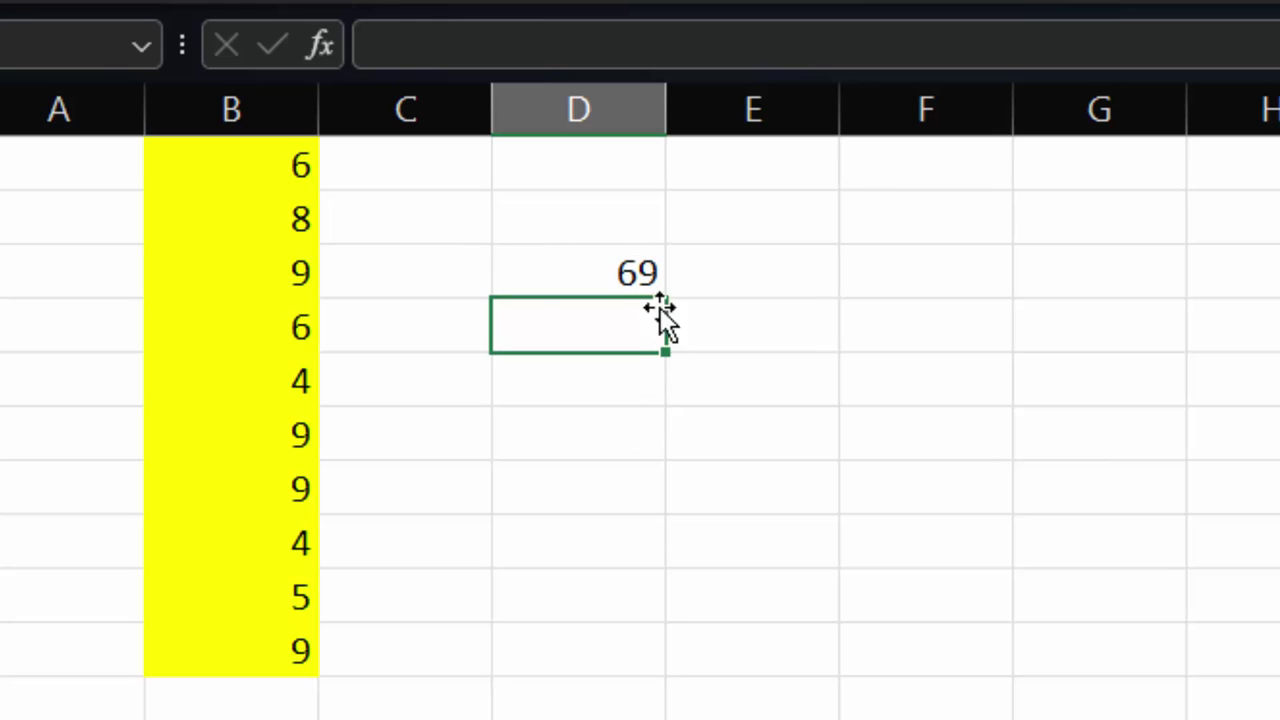
click(621, 260)
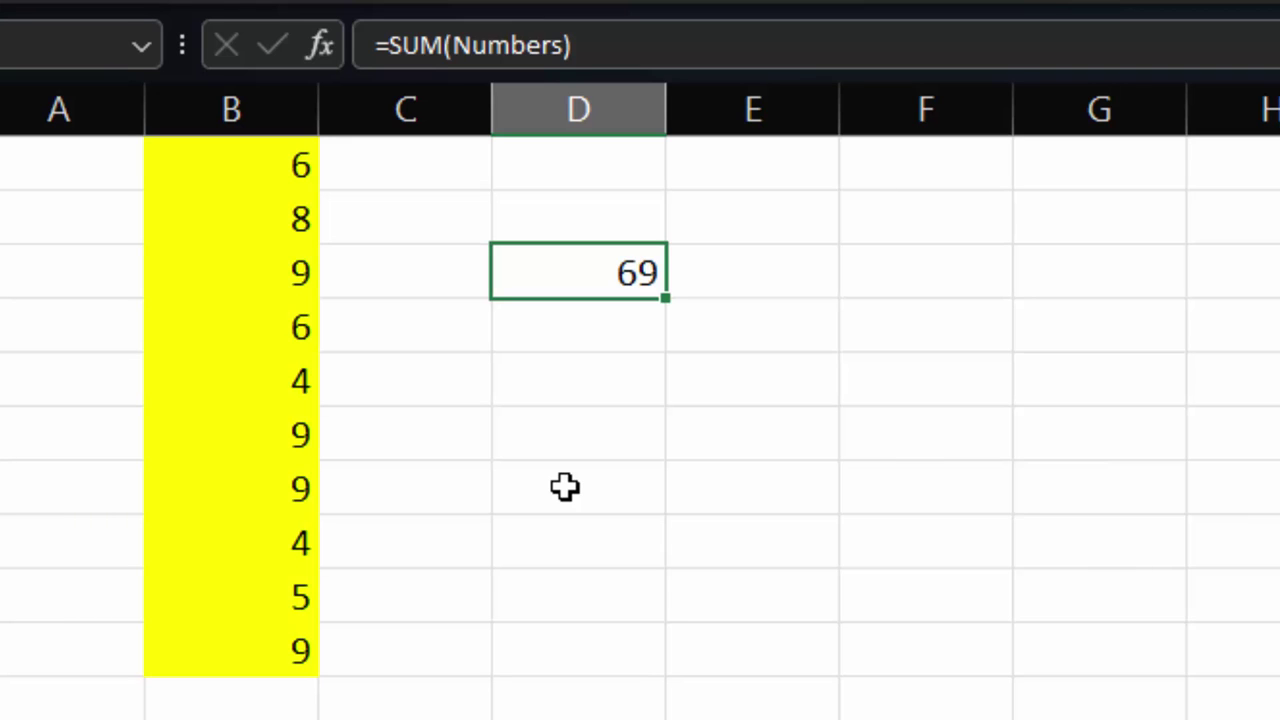
key(F2)
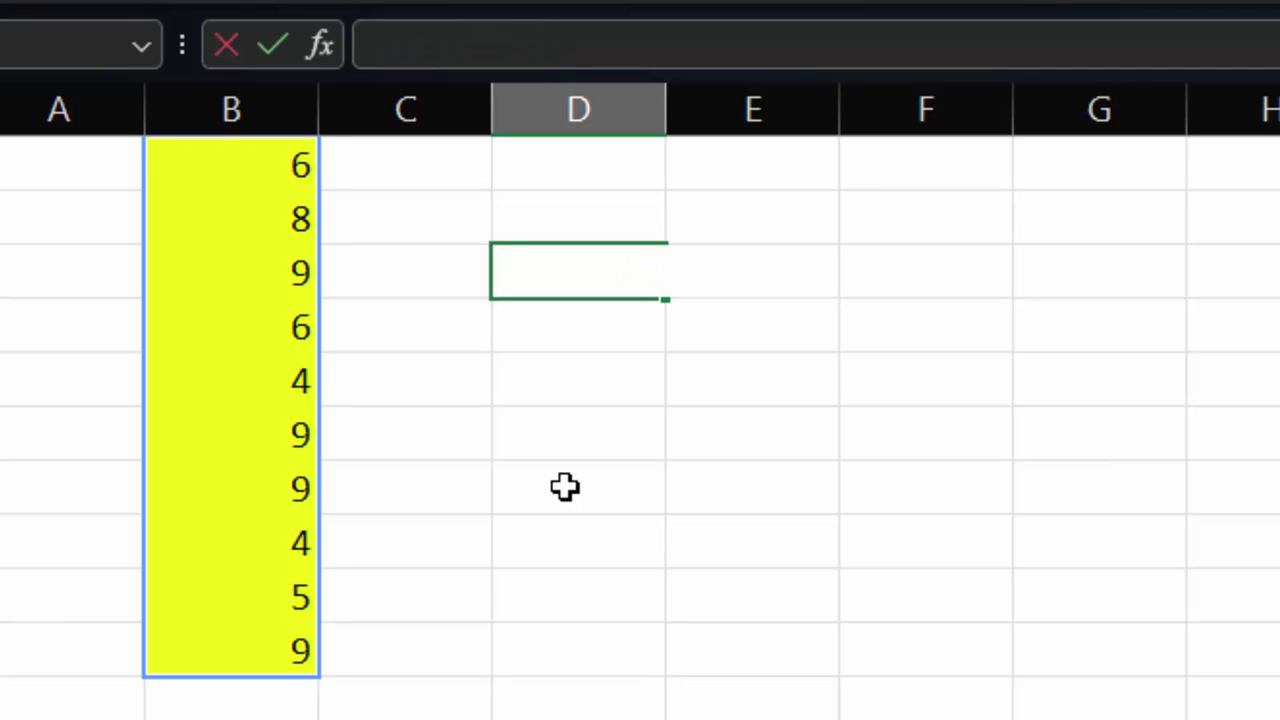
Step: Try a misspelled PRODUCT formula in D3, which gives #NAME?, and clear it
text(=pro)
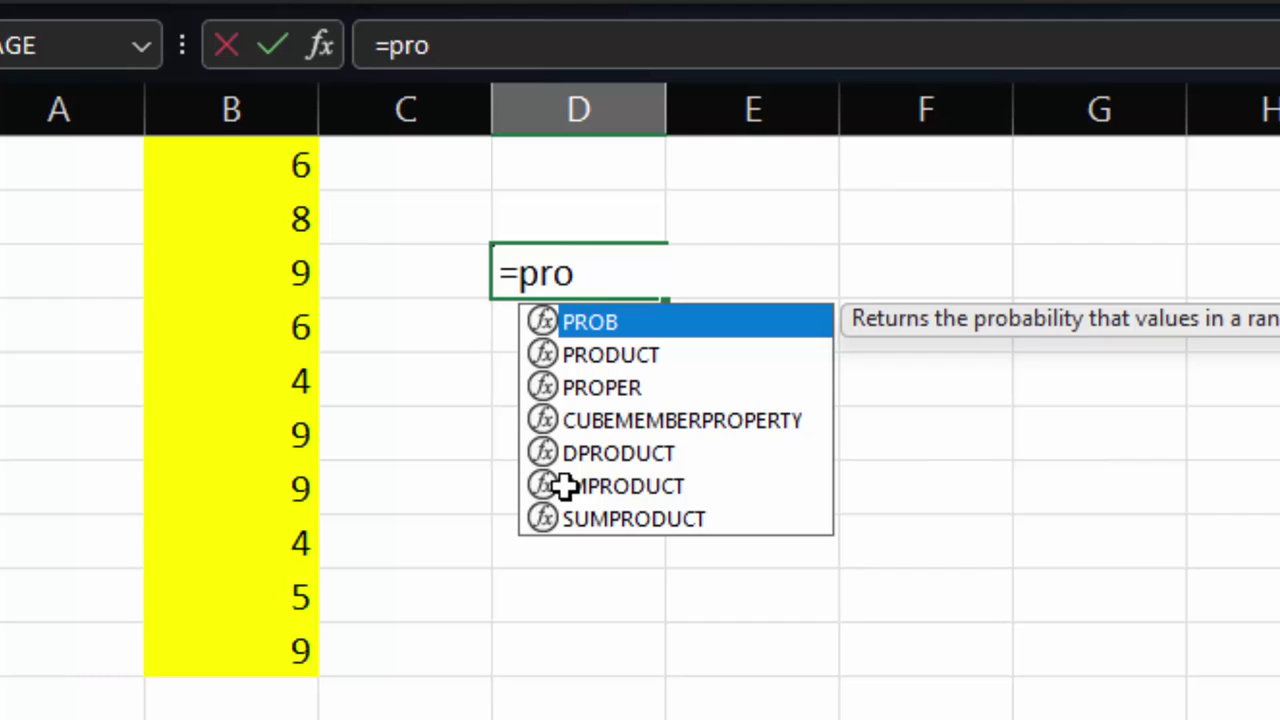
text(uct)
key(Tab)
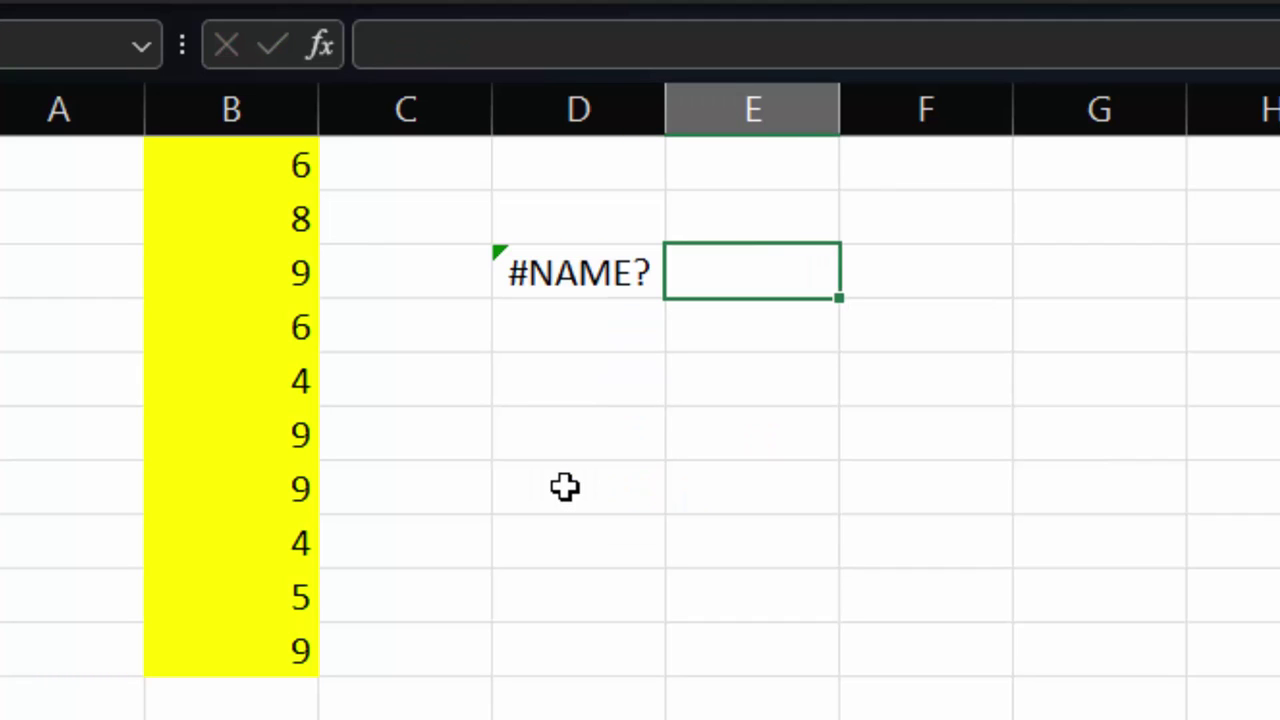
click(596, 273)
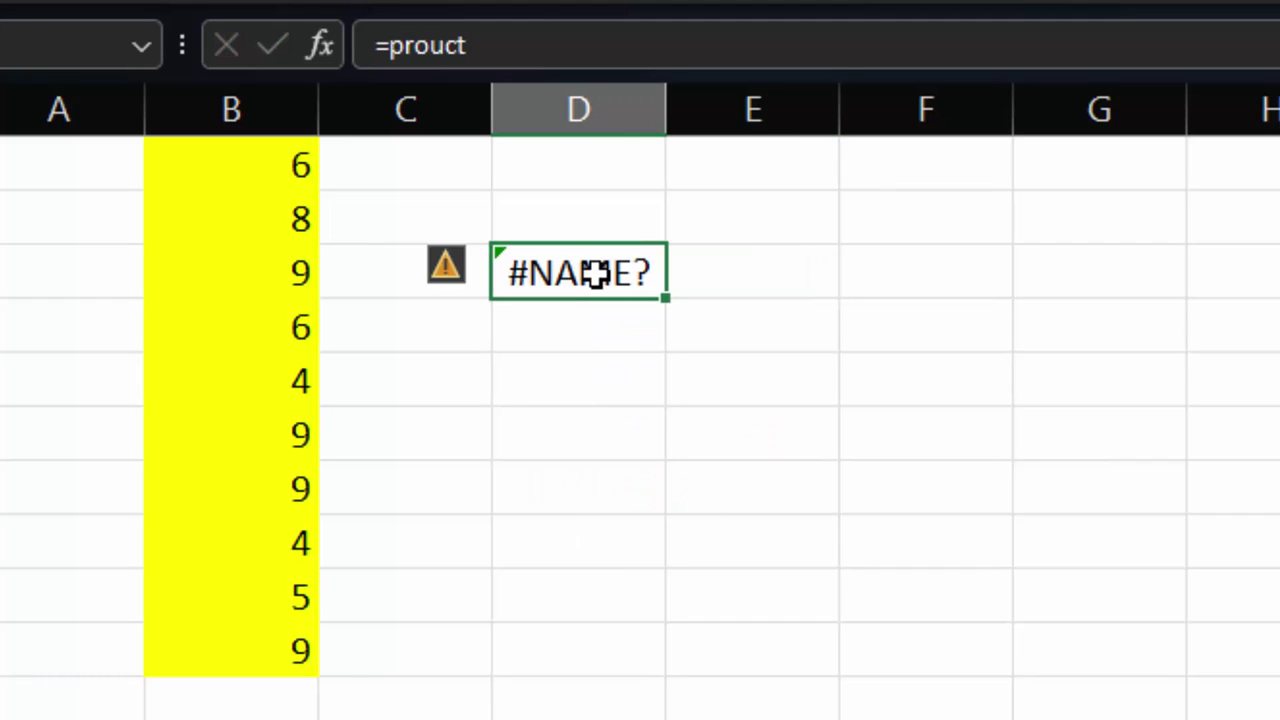
key(BackSpace)
Step: Enter =PRODUCT(Numbers) in D3, giving 151165440, and check the result against B2
text(=pro)
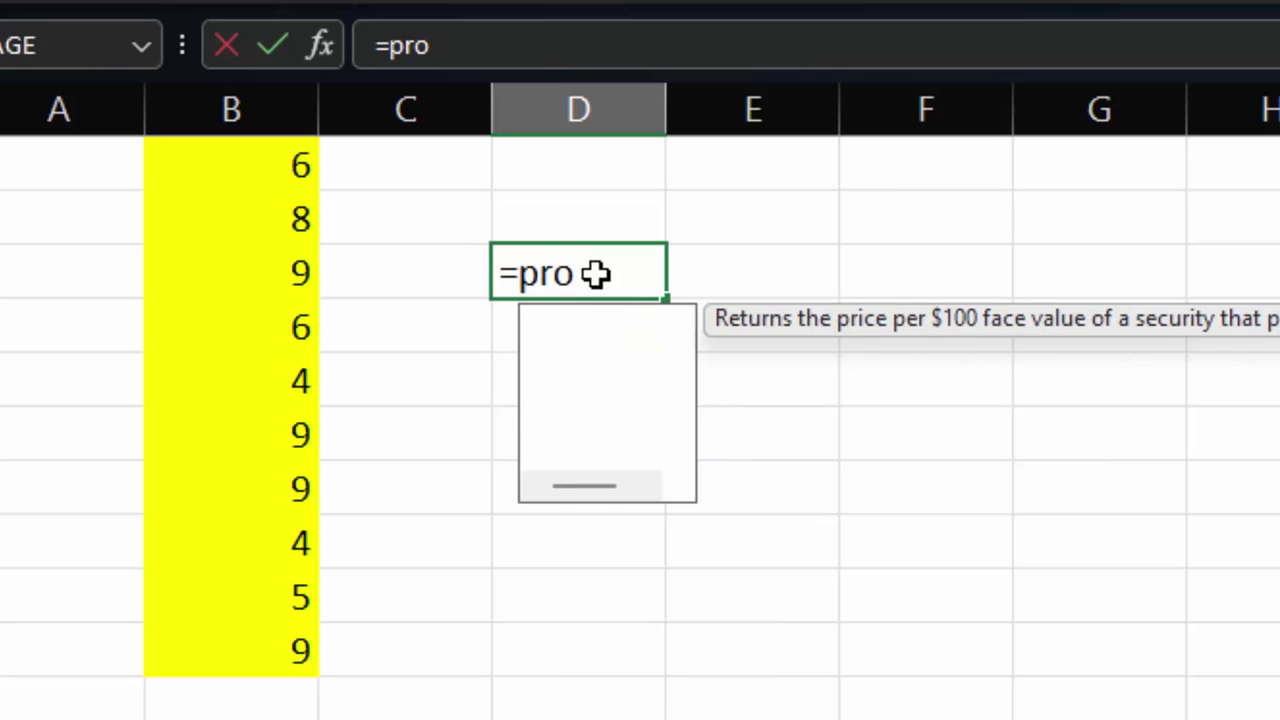
text(dy)
key(BackSpace)
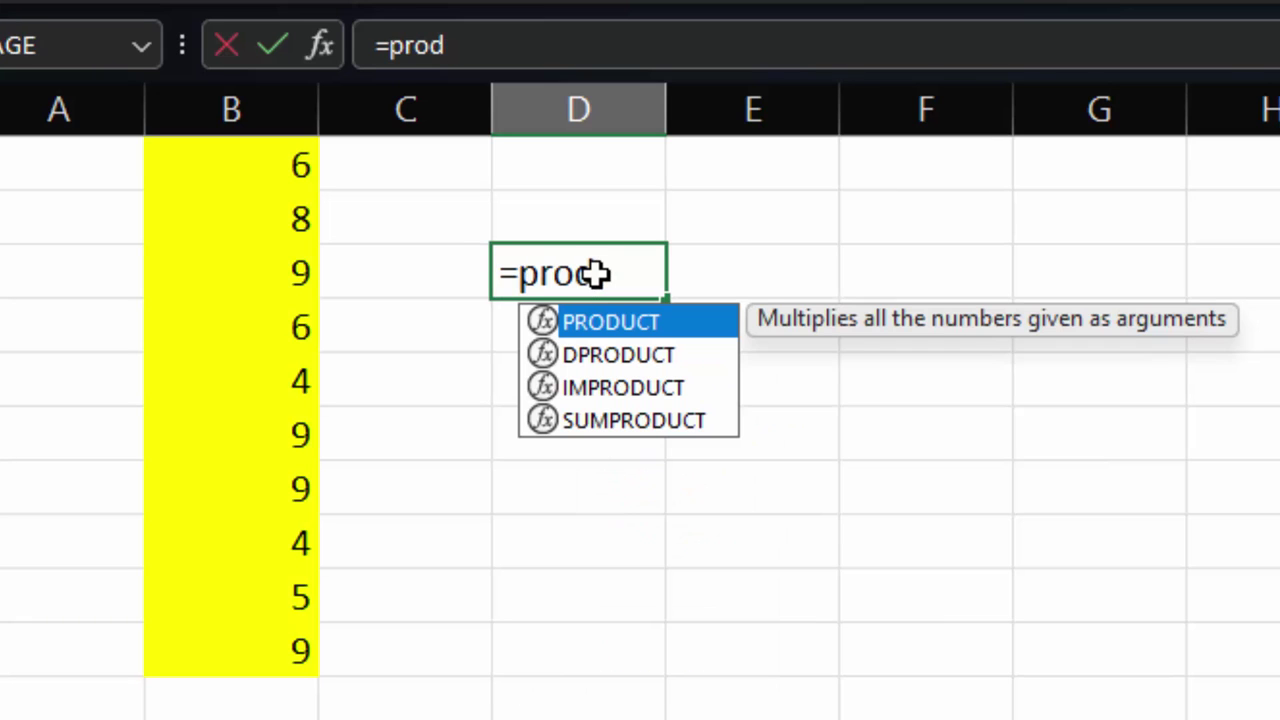
key(Tab)
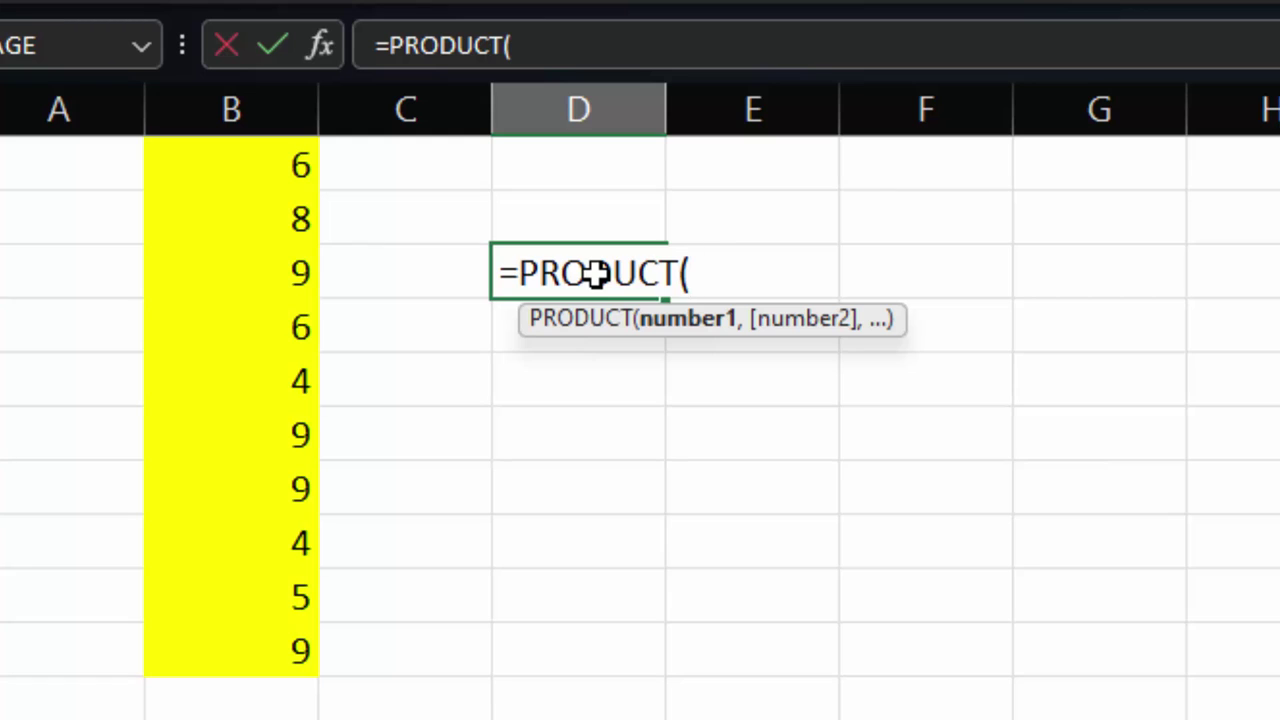
text(numb)
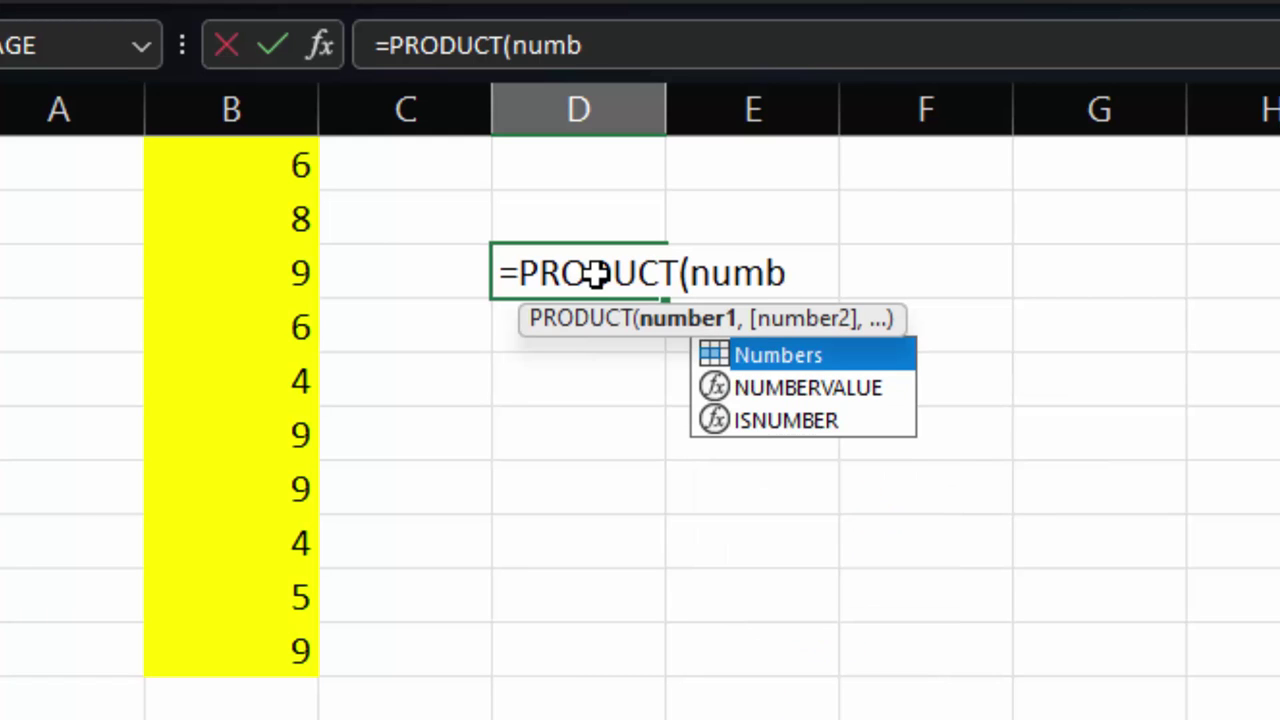
text(er)
key(Tab)
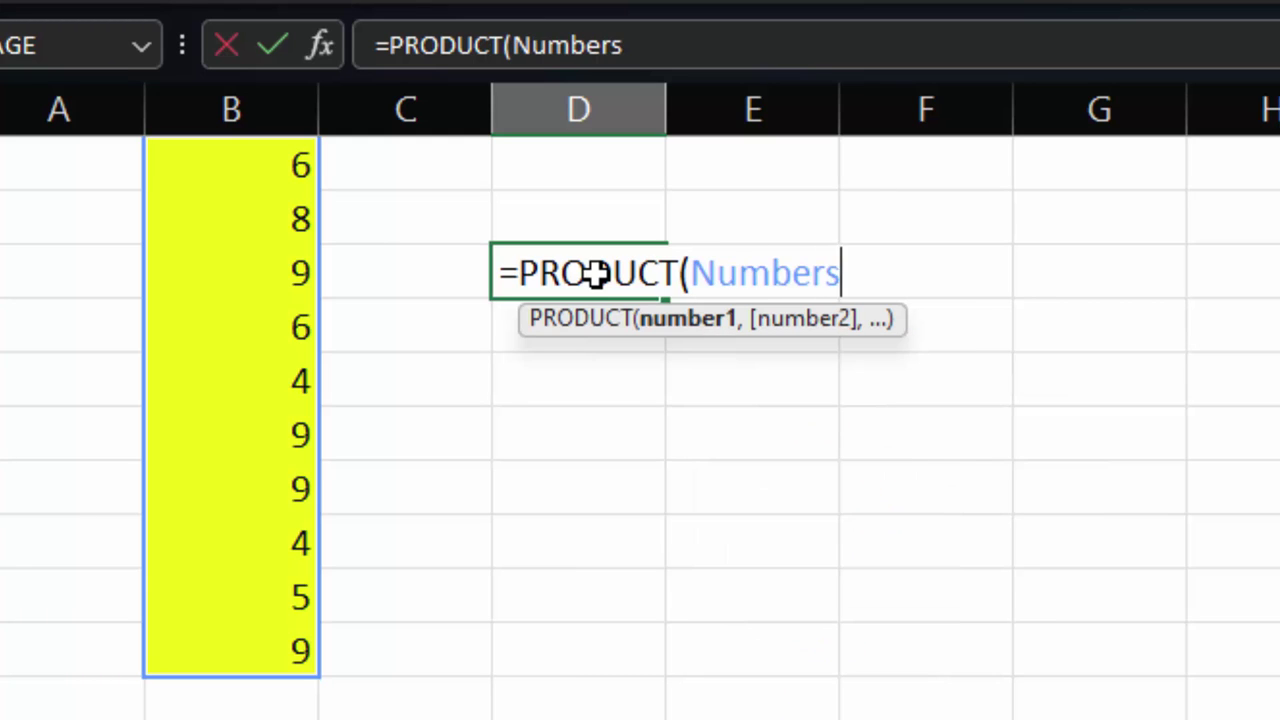
text())
key(Return)
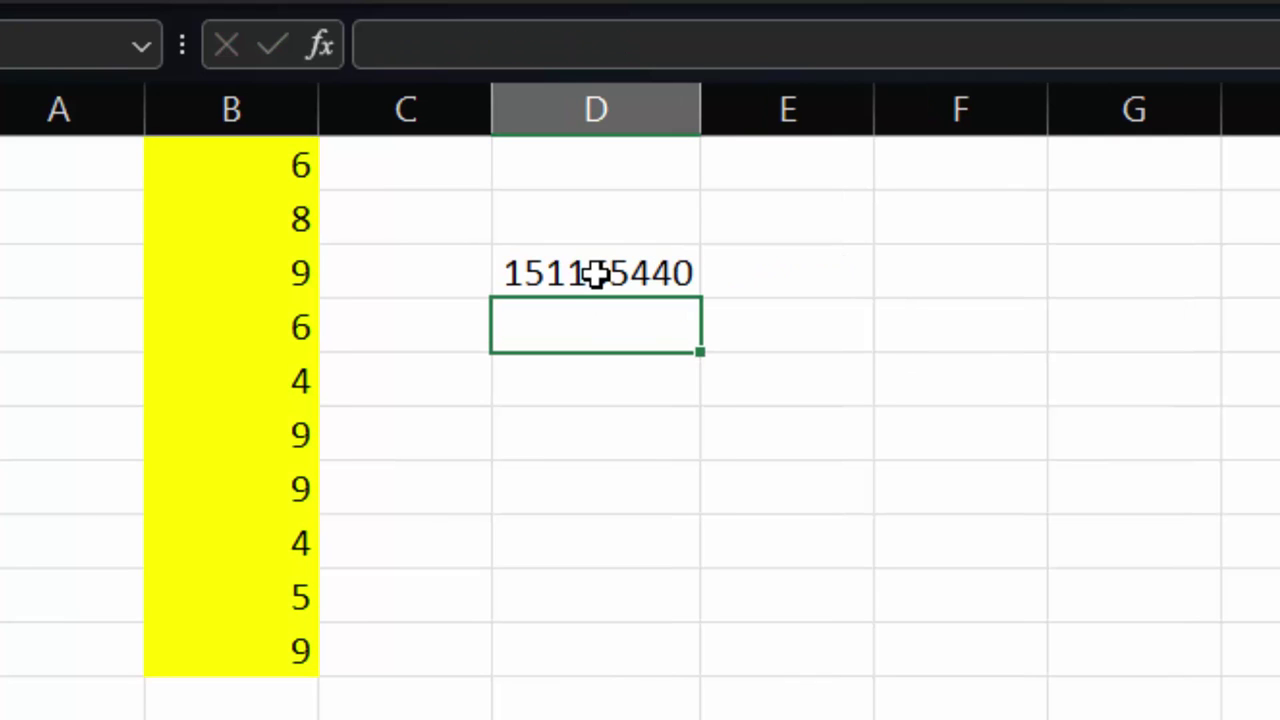
click(597, 273)
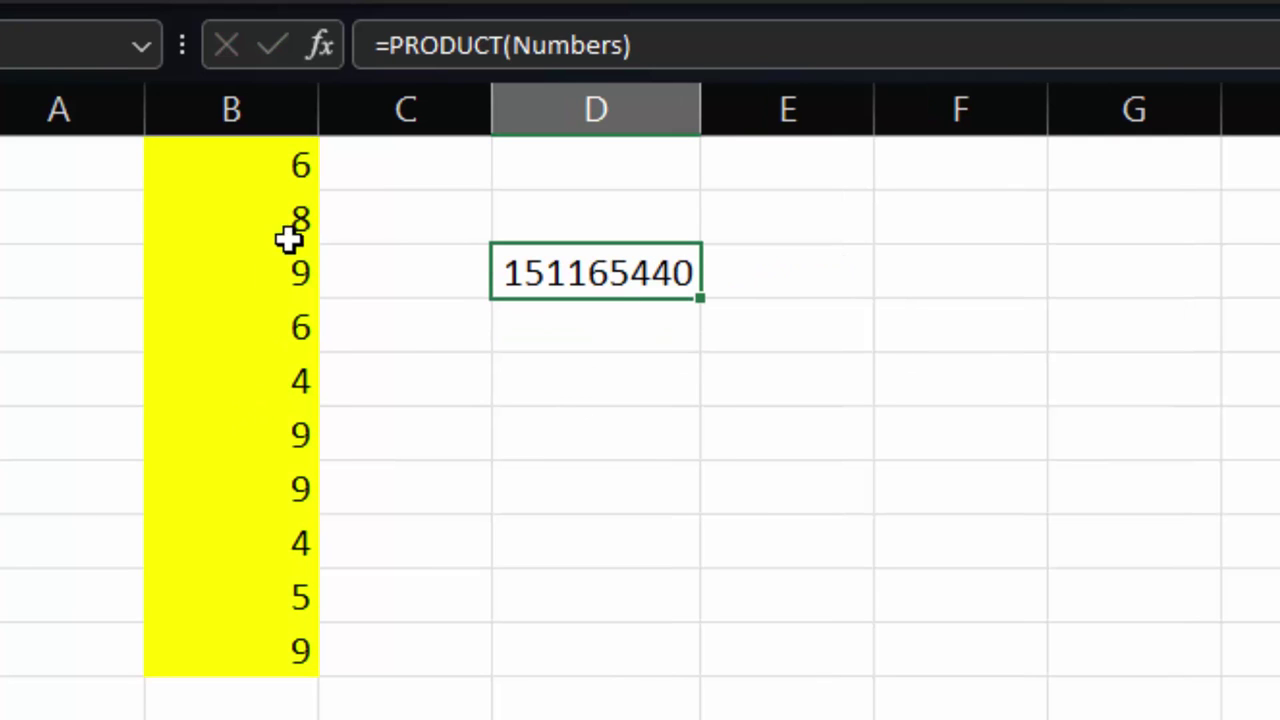
click(265, 216)
Step: Clear B2:B10 in Excel and enter 2, 2, 1, 1 into B2:B5
drag(265, 216, 318, 648)
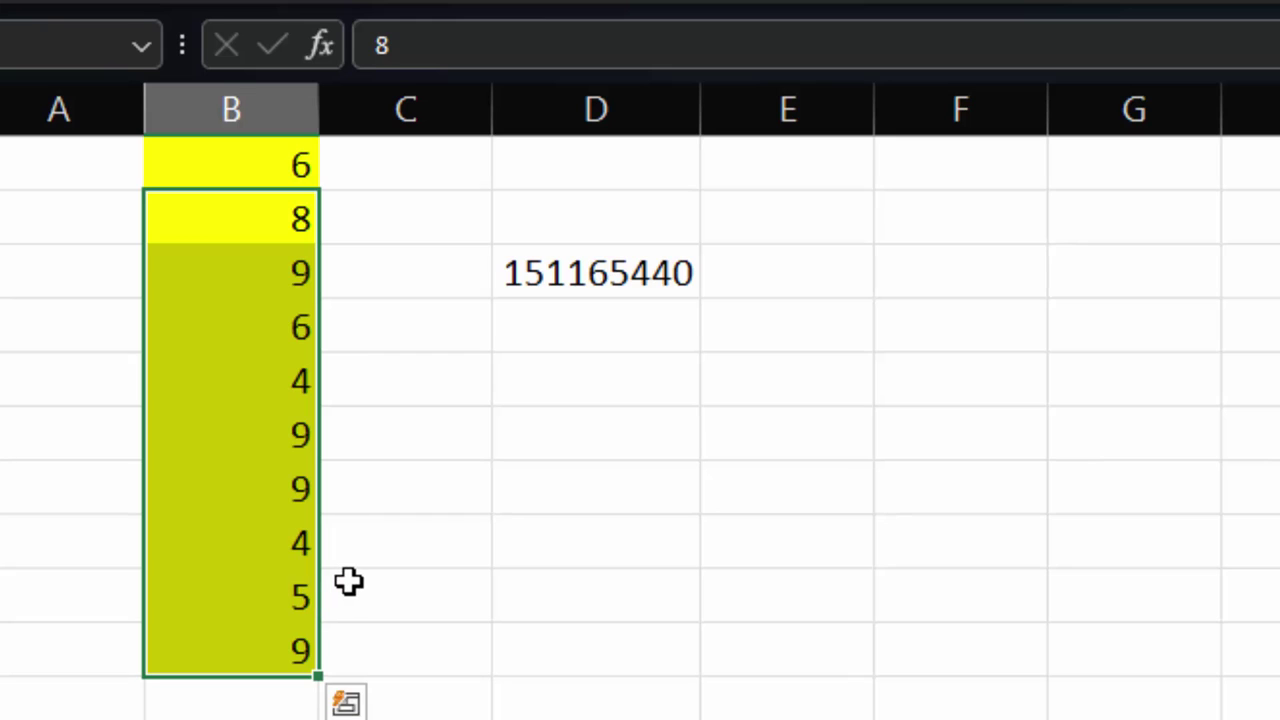
key(Delete)
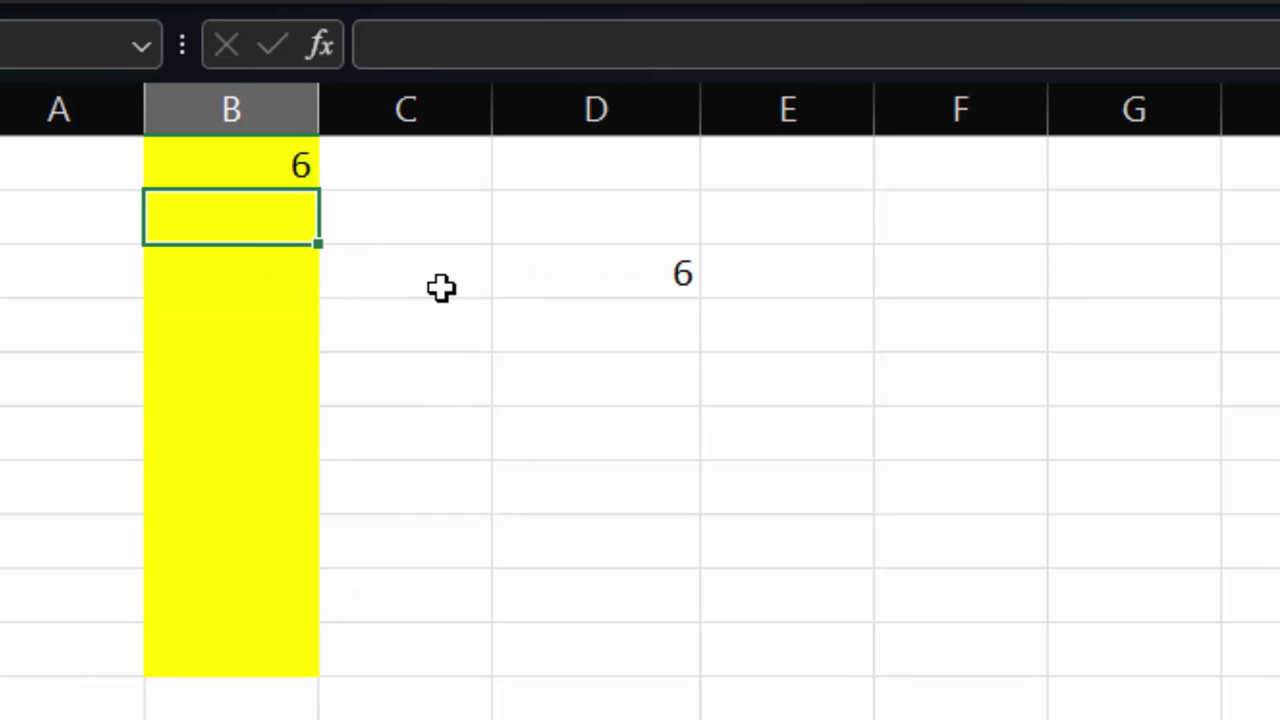
click(285, 240)
text(2)
key(Return)
text(2)
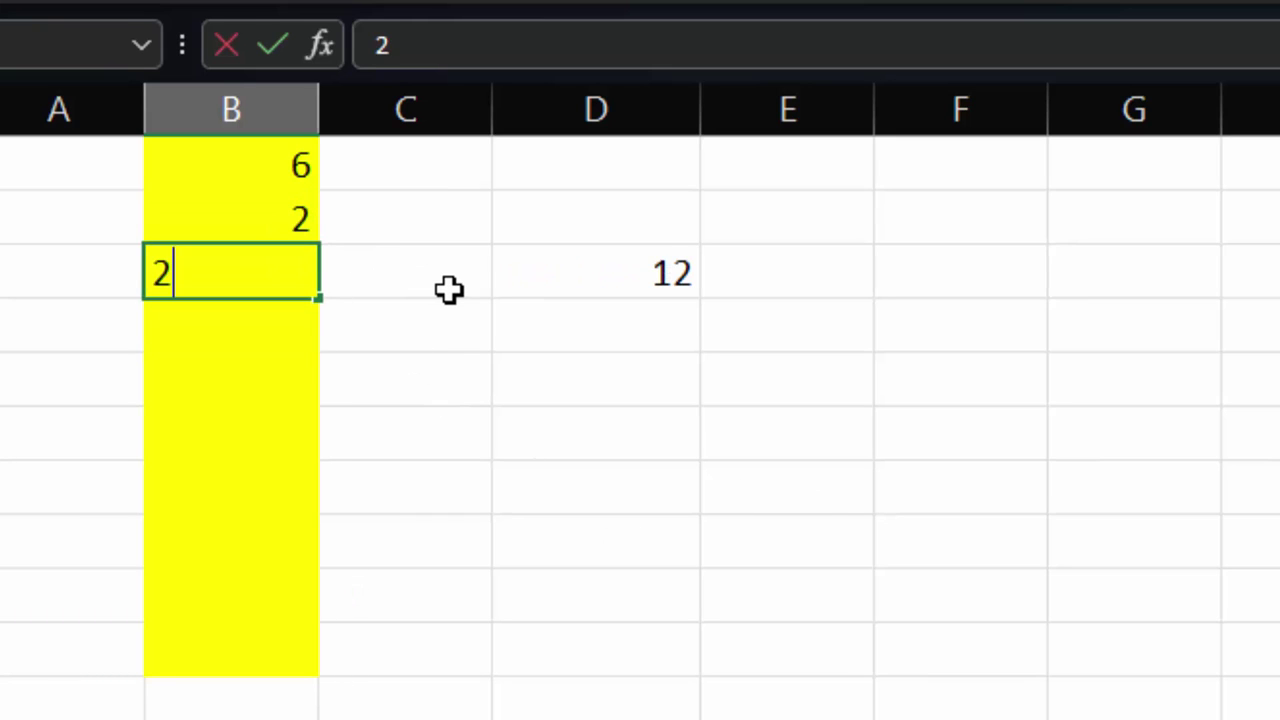
key(Return)
text(1)
key(Return)
text(1)
key(Return)
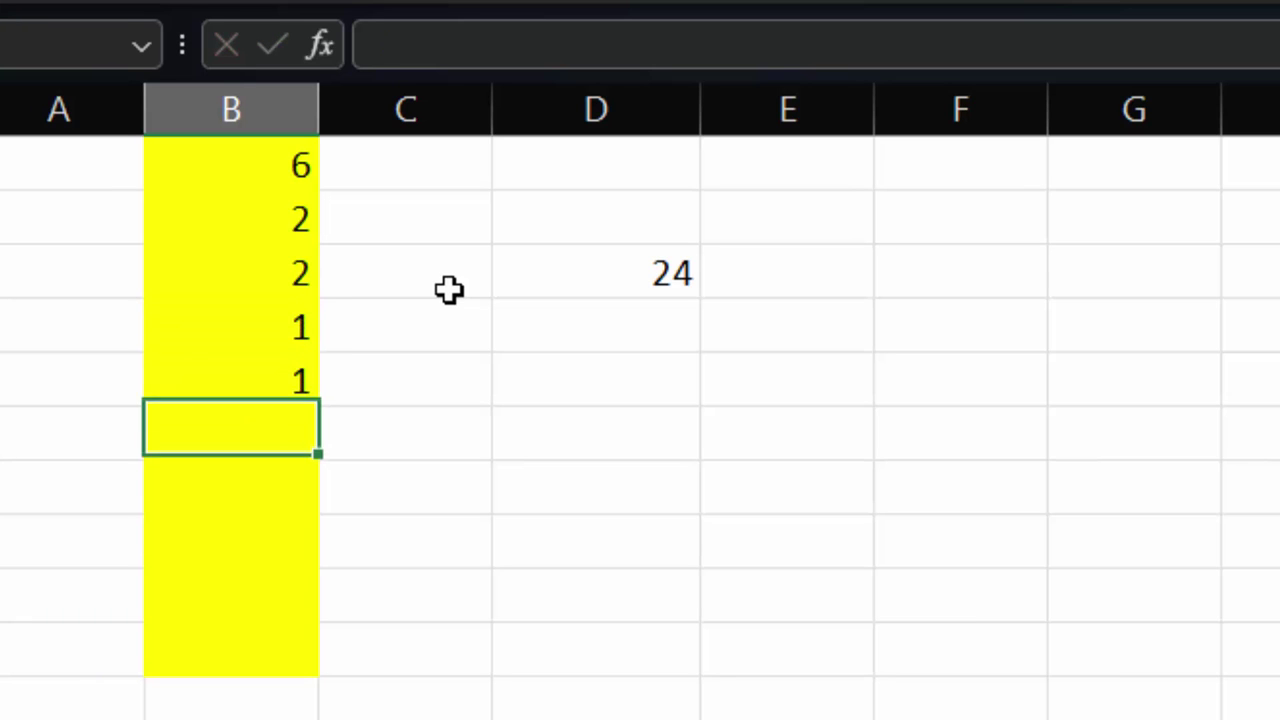
Step: Fill B6:B10 with 1, 2, 1, 1, 1 and confirm D3's =PRODUCT(Numbers) shows 48
text(1)
key(Return)
text(2)
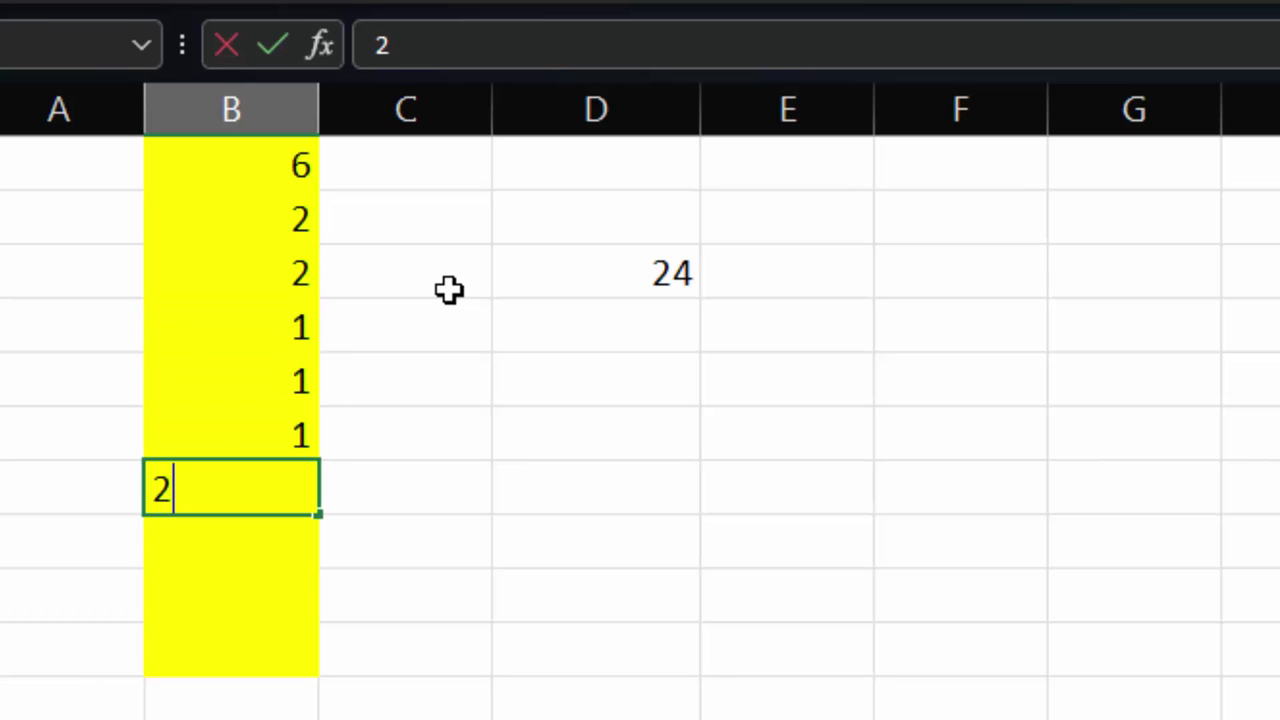
key(Return)
text(1)
key(Return)
text(1)
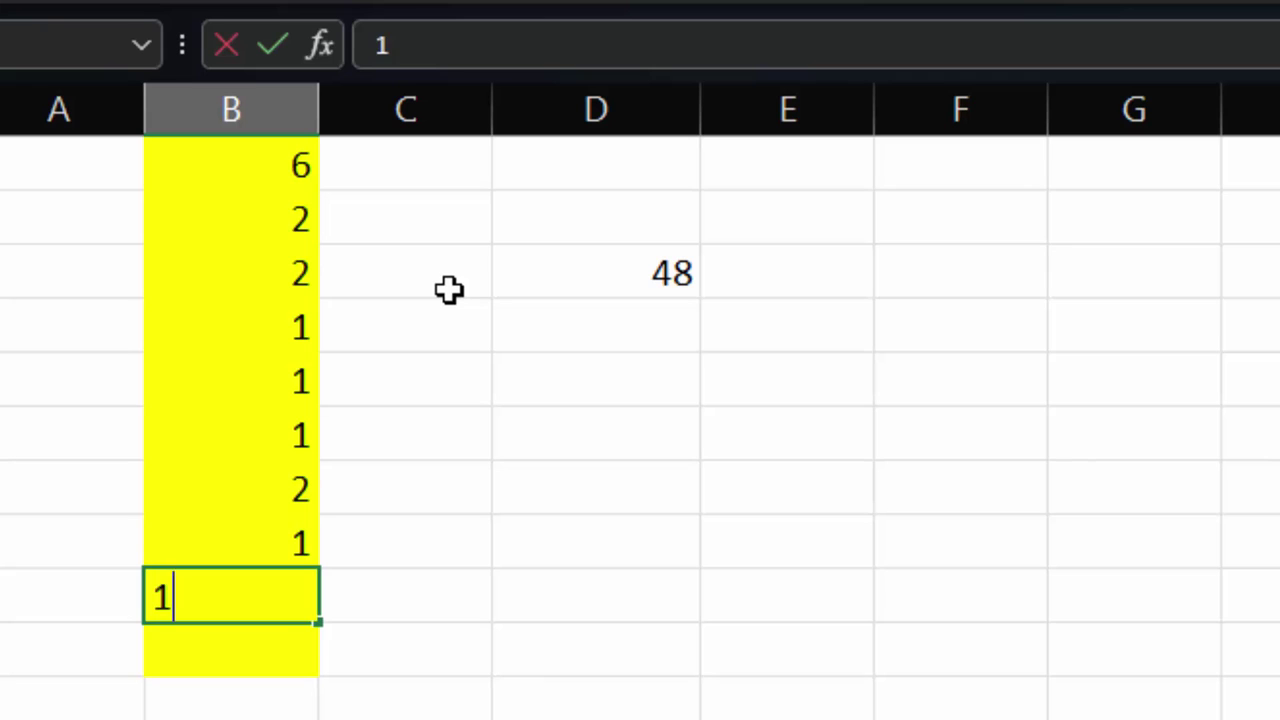
key(Return)
text(1)
key(Return)
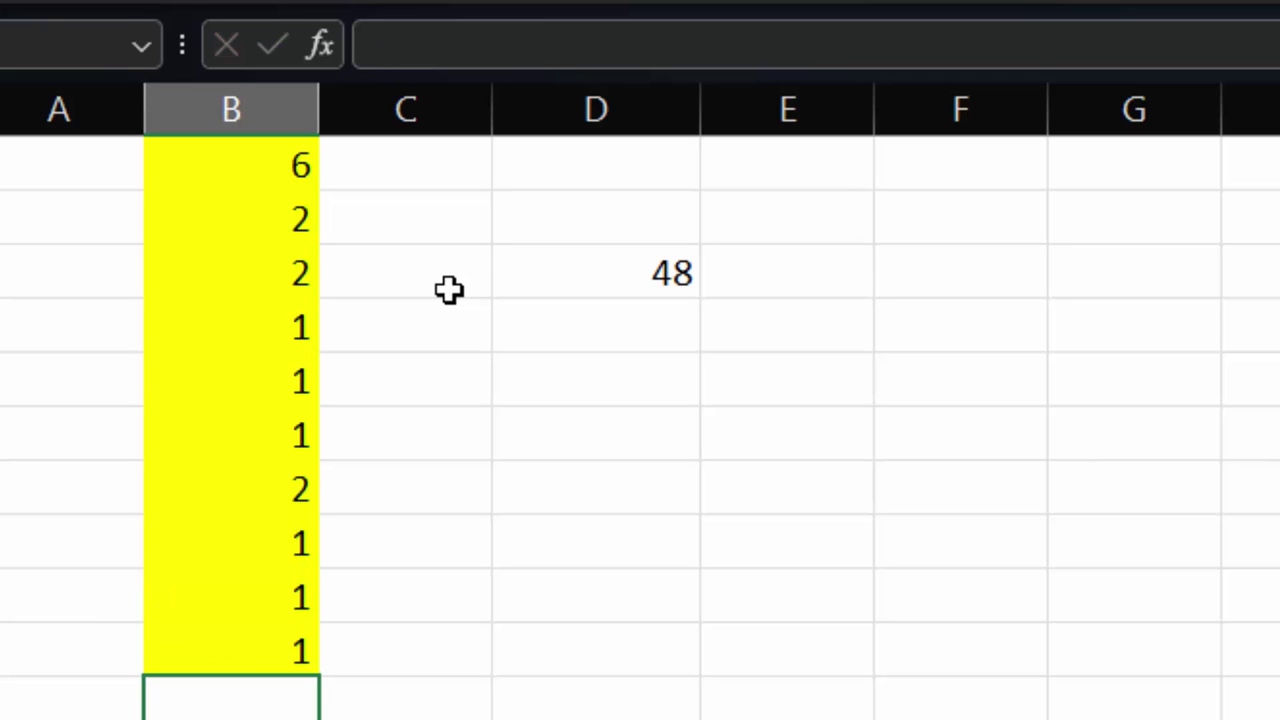
click(690, 600)
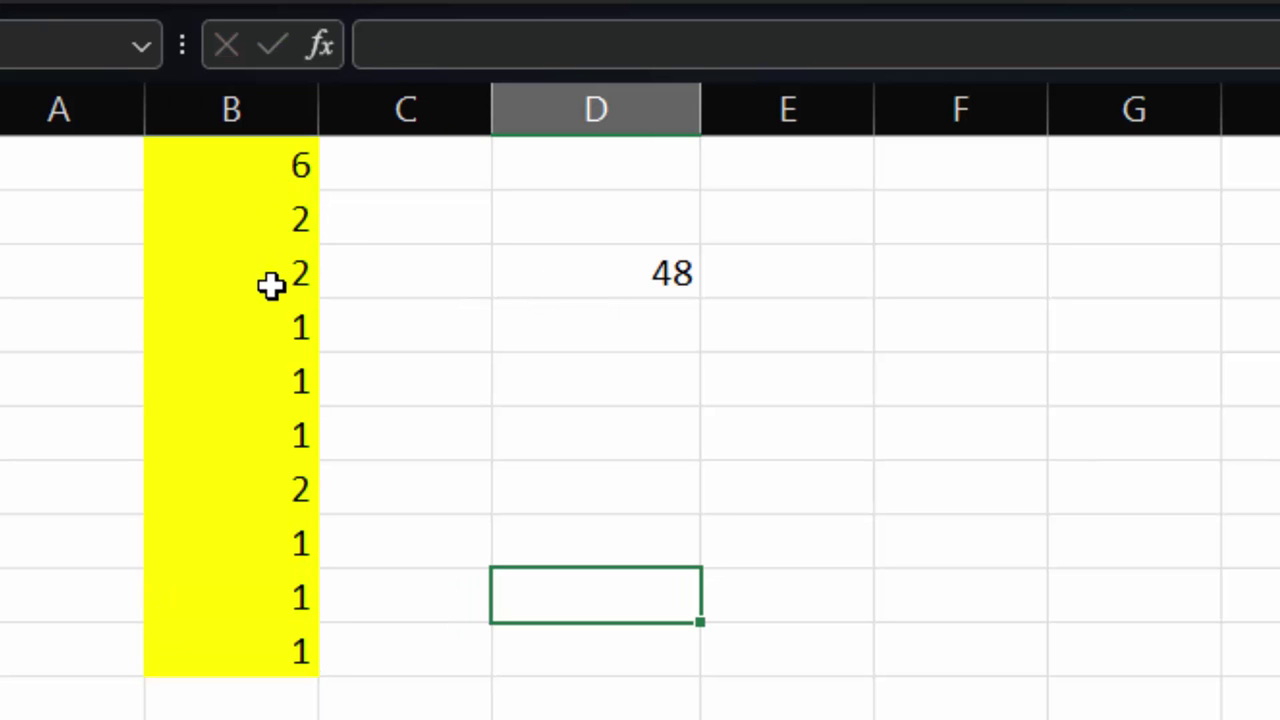
click(668, 273)
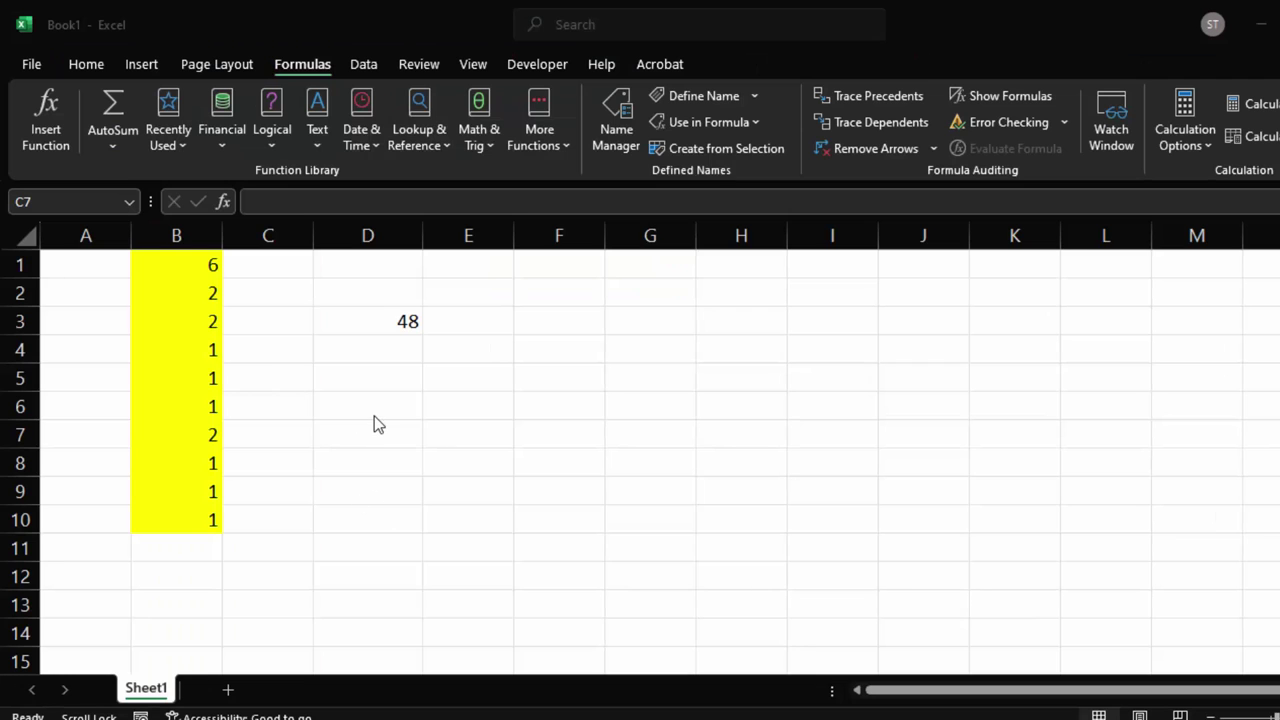
Step: Switch from Excel back to the LibreOffice Calc sheet Untitled 1
drag(268, 434, 468, 349)
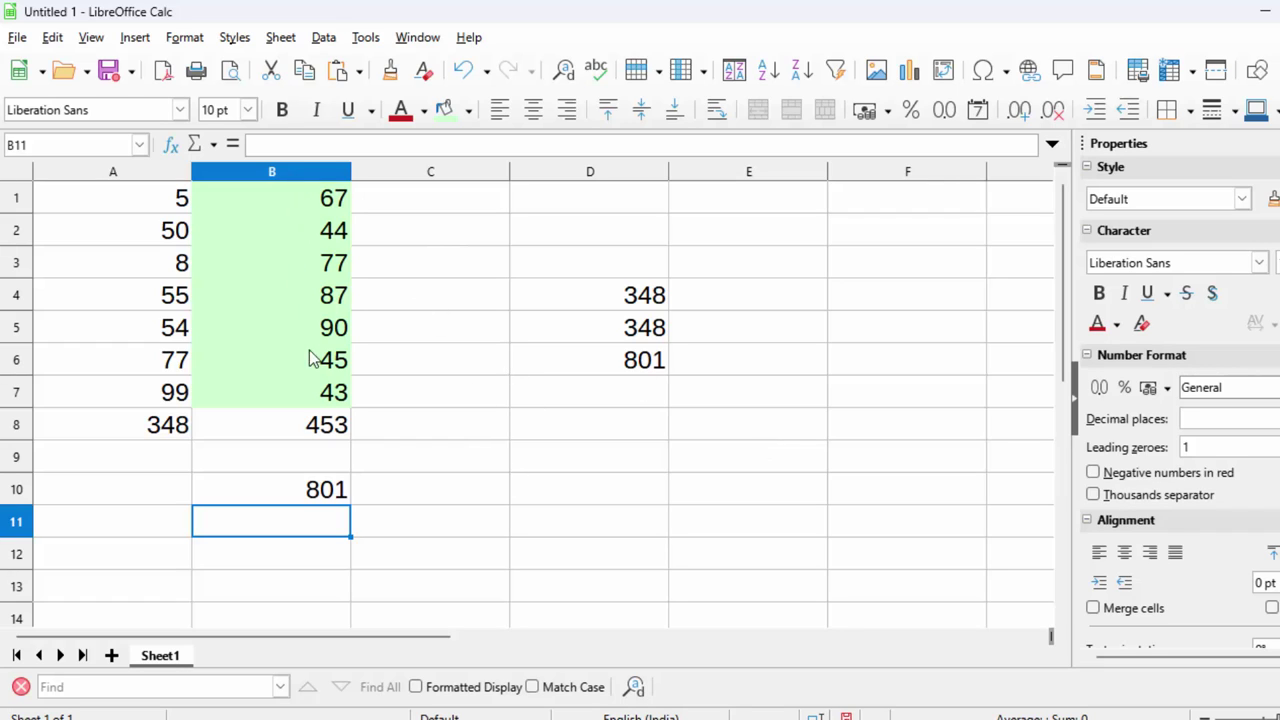
Step: Enter =AVERAGE(Numbers) in D2, giving 49.71428571
click(516, 238)
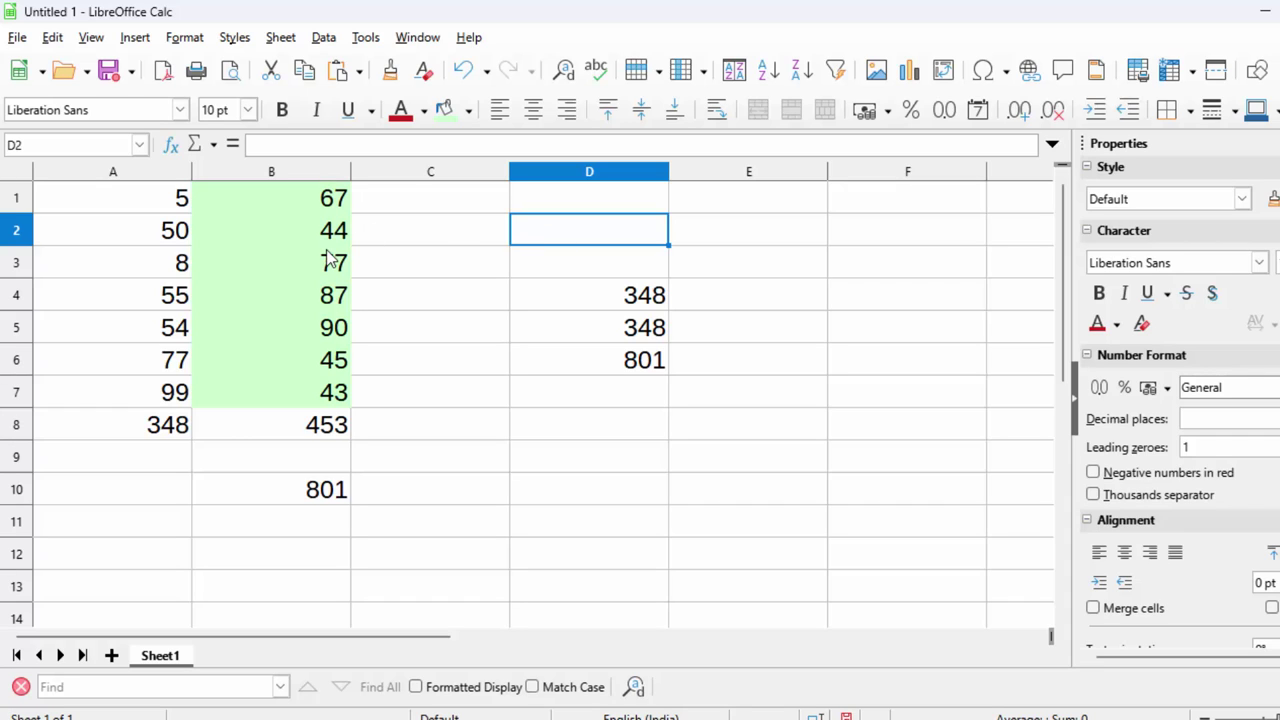
text(=a)
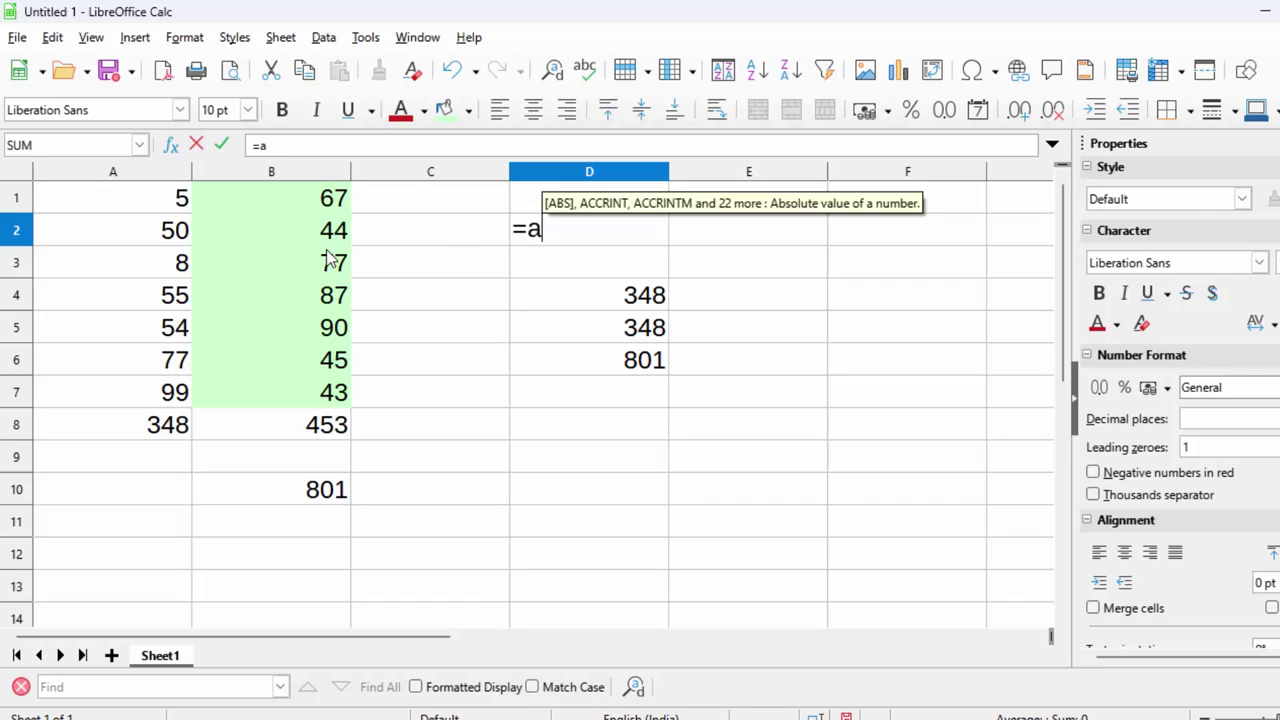
text(verag)
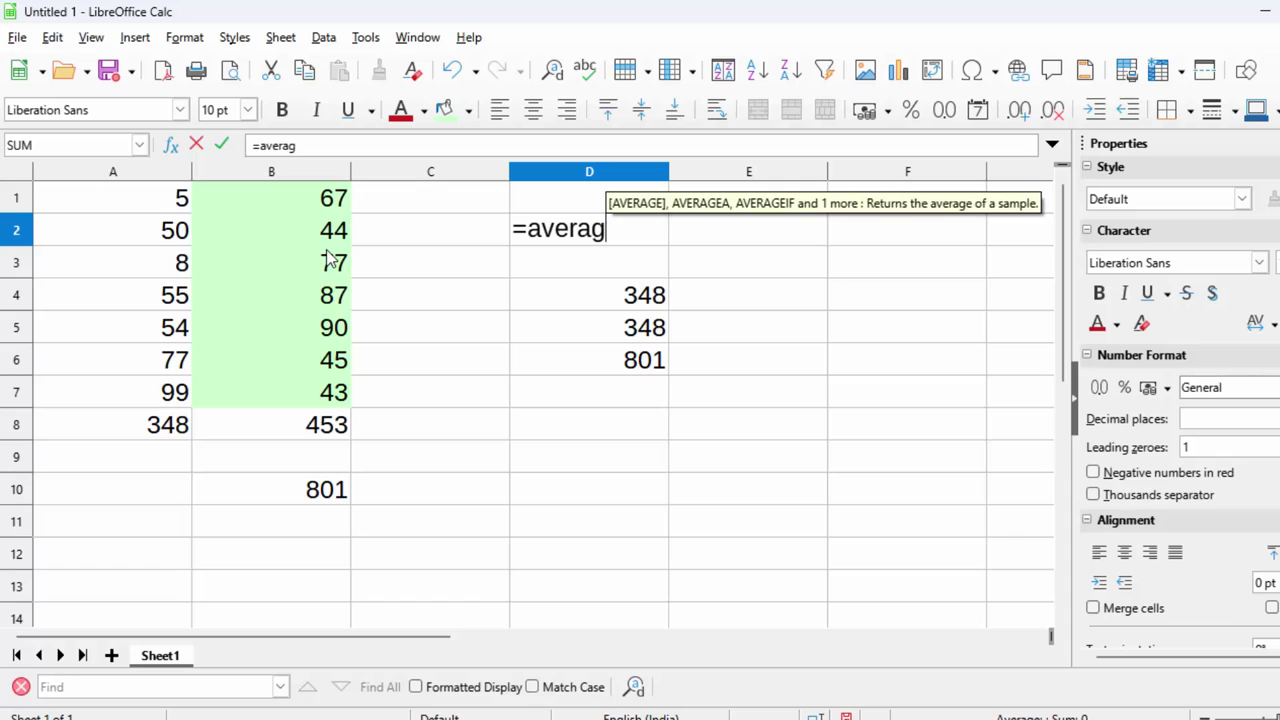
text(e)
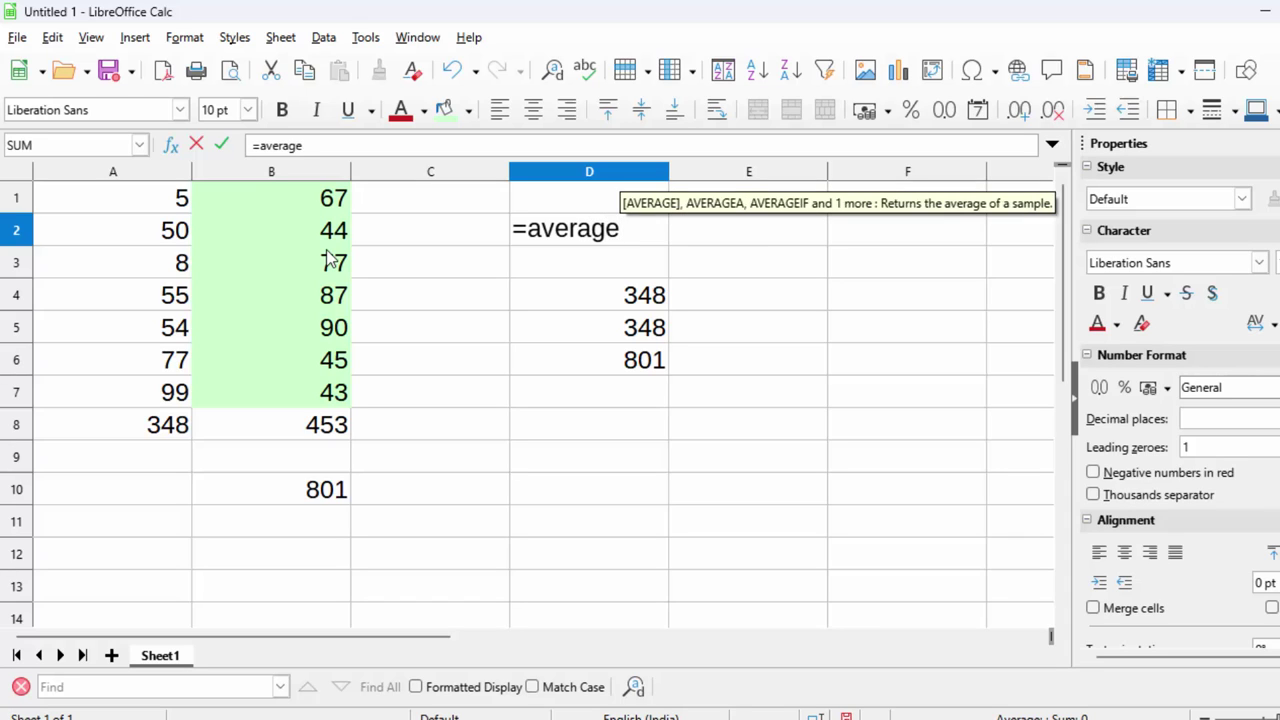
text(()
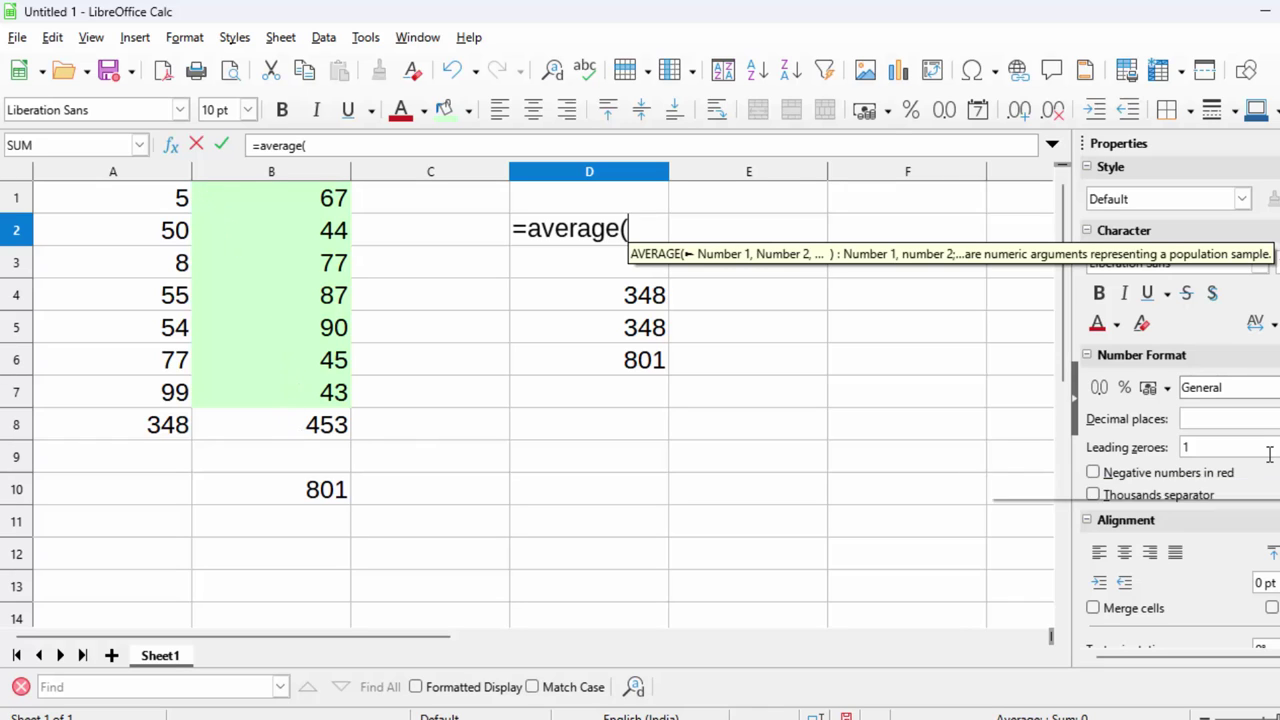
text(Numbe)
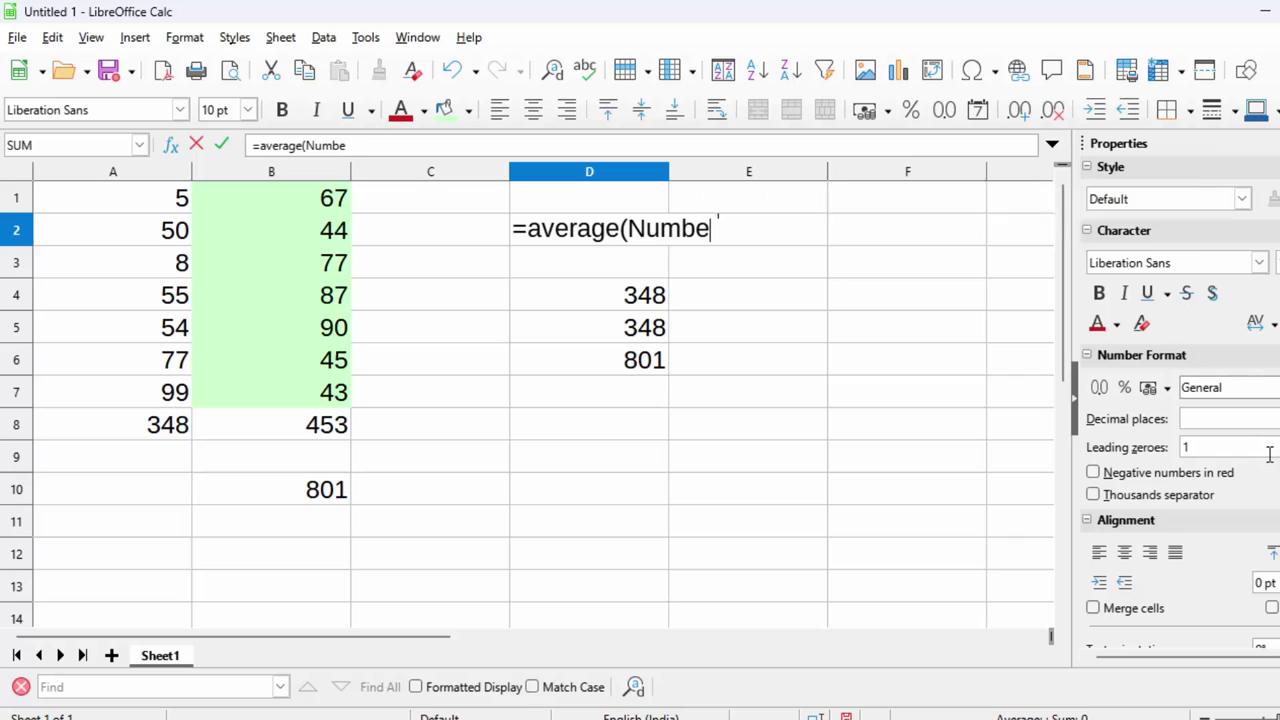
text(rs)
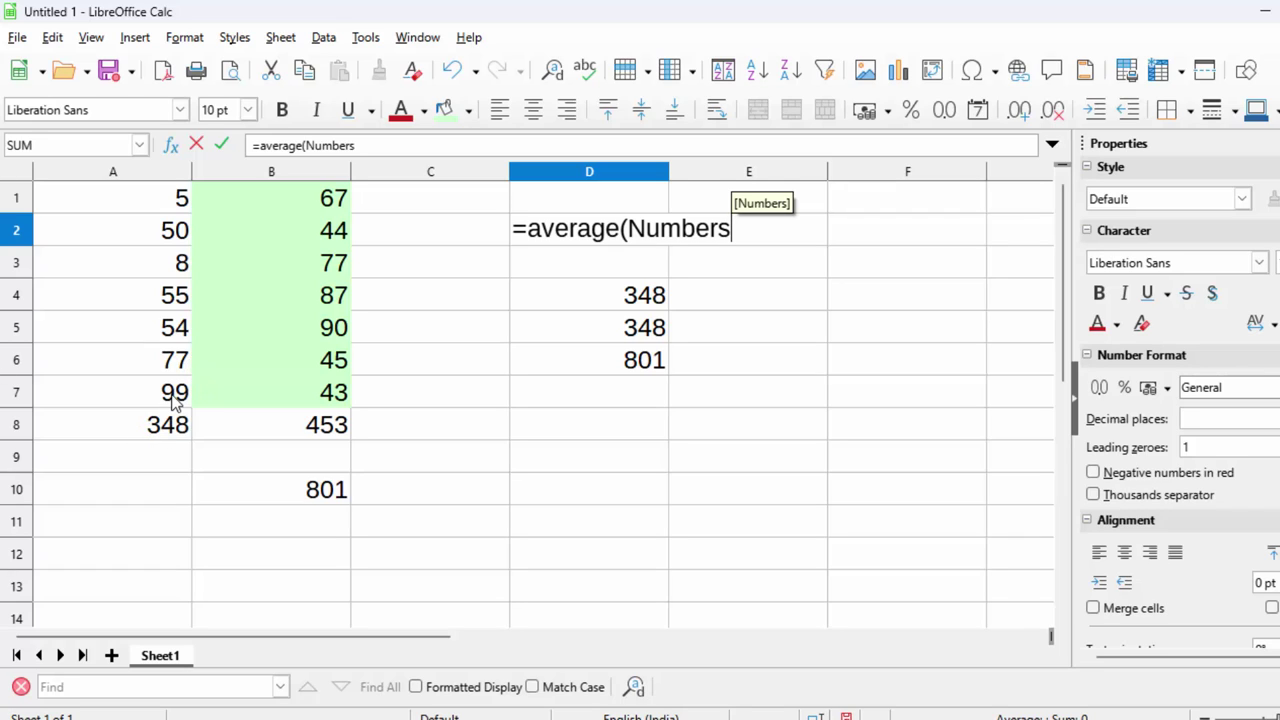
text())
key(Return)
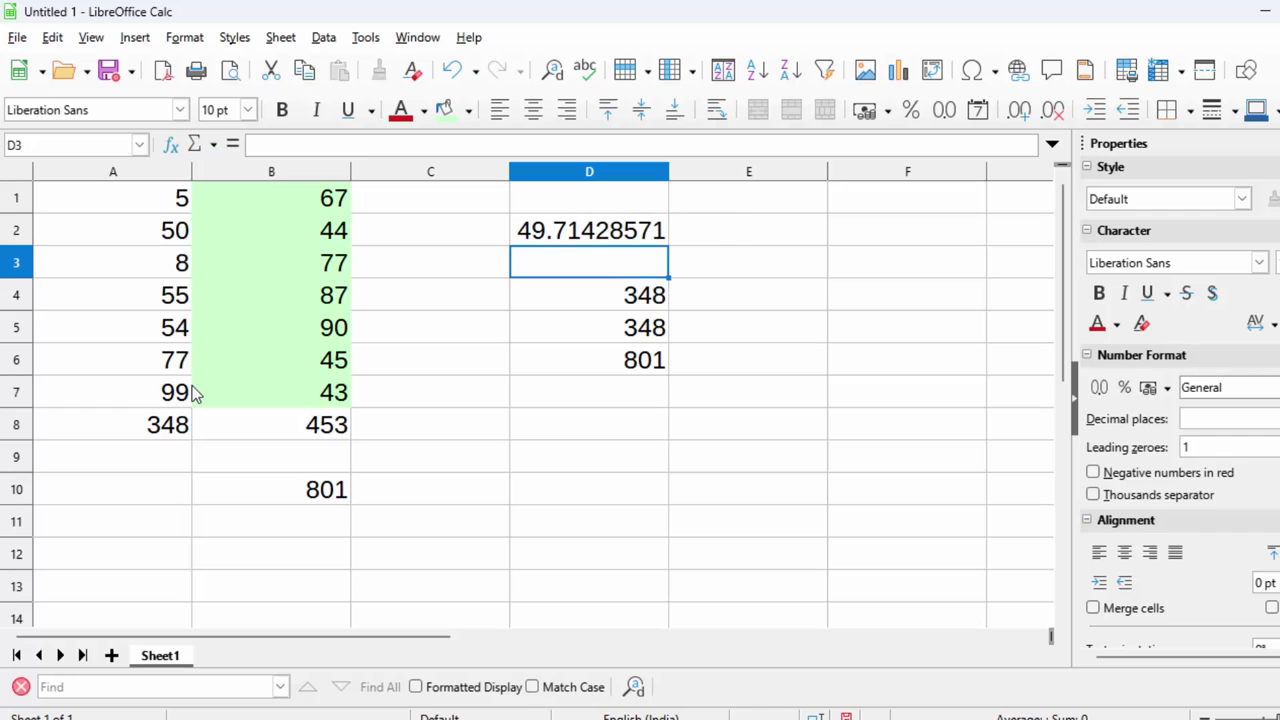
Step: Check that A1:A7 is named Number1, then enter =AVERAGE(Number1) in E2 for 64.71428571
drag(151, 202, 157, 394)
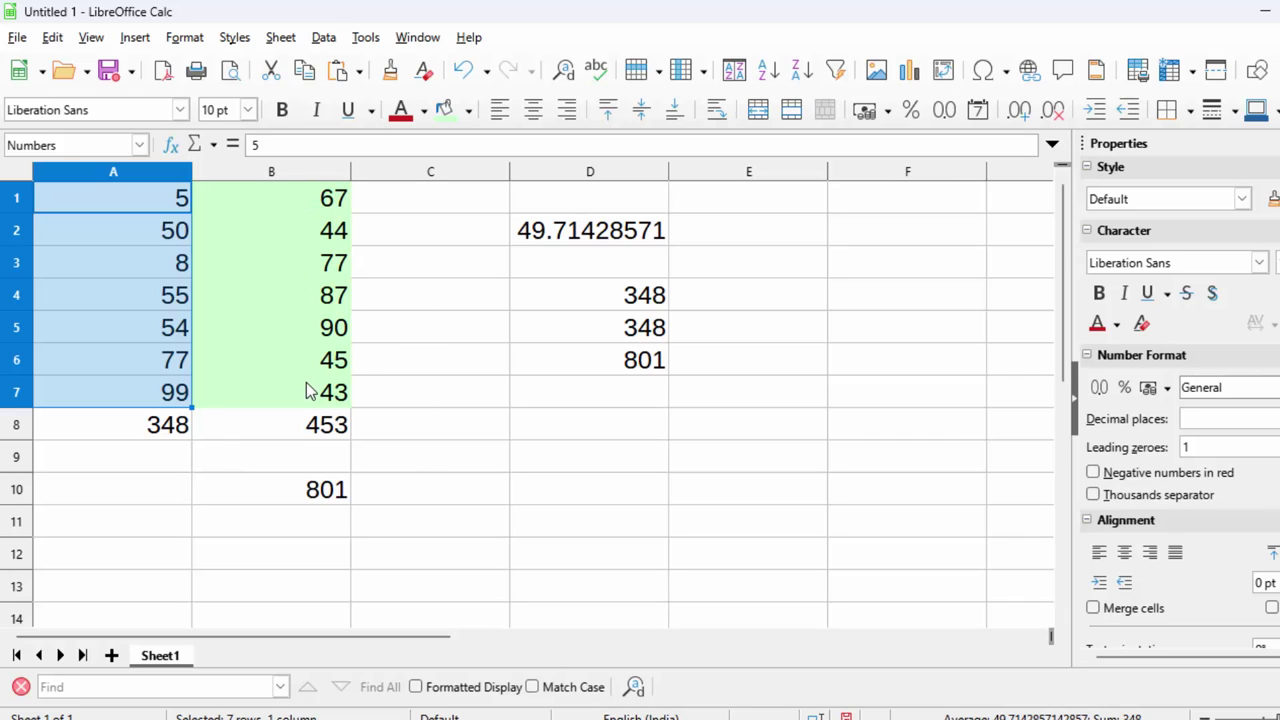
click(700, 240)
text(=)
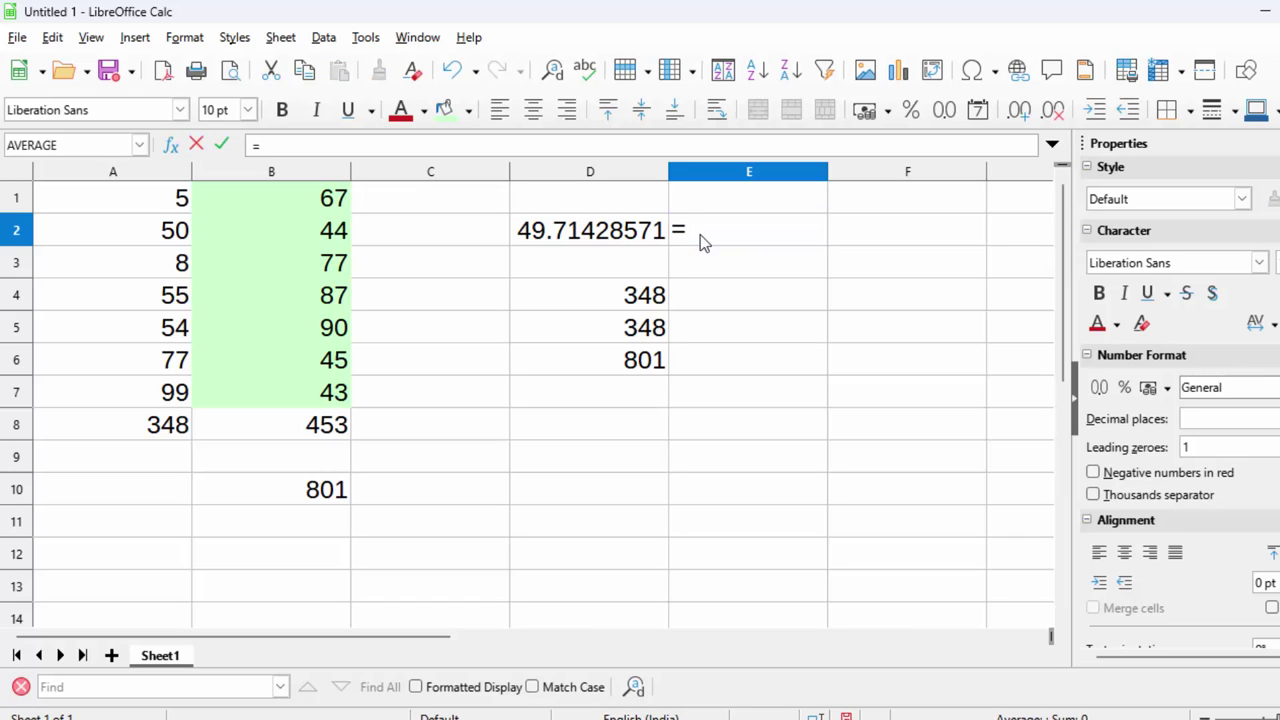
text(av)
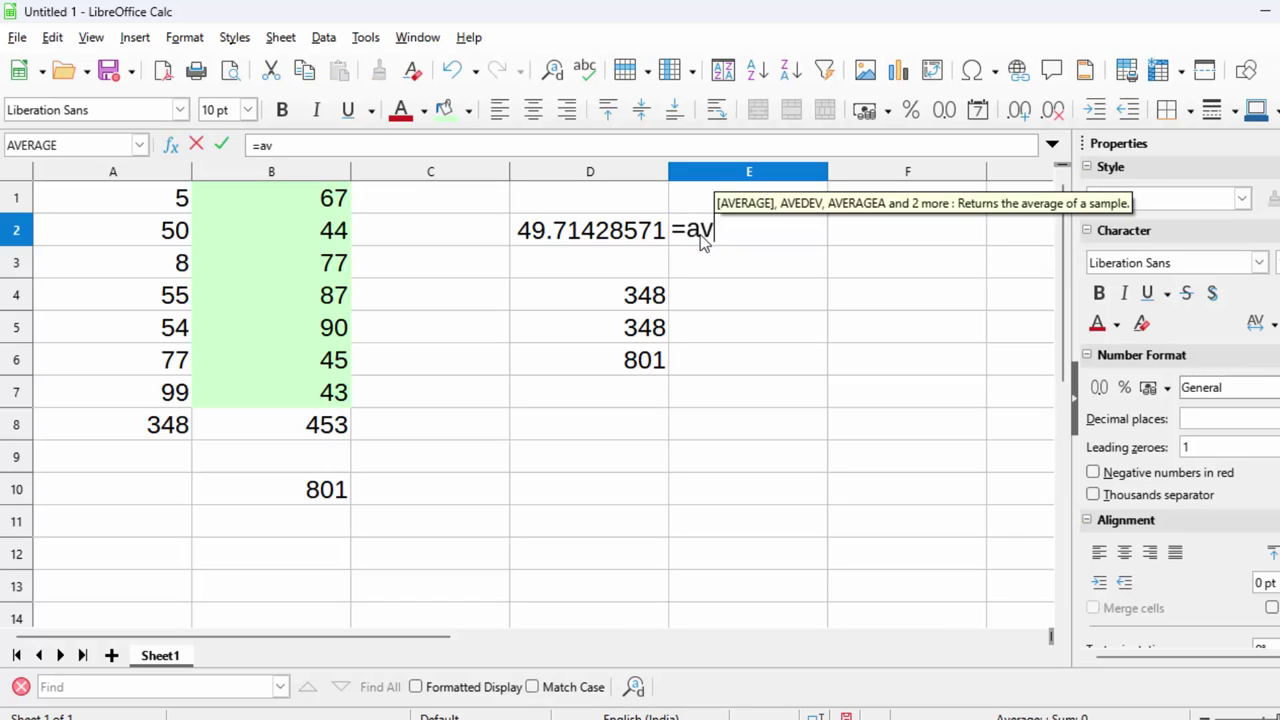
text(erage)
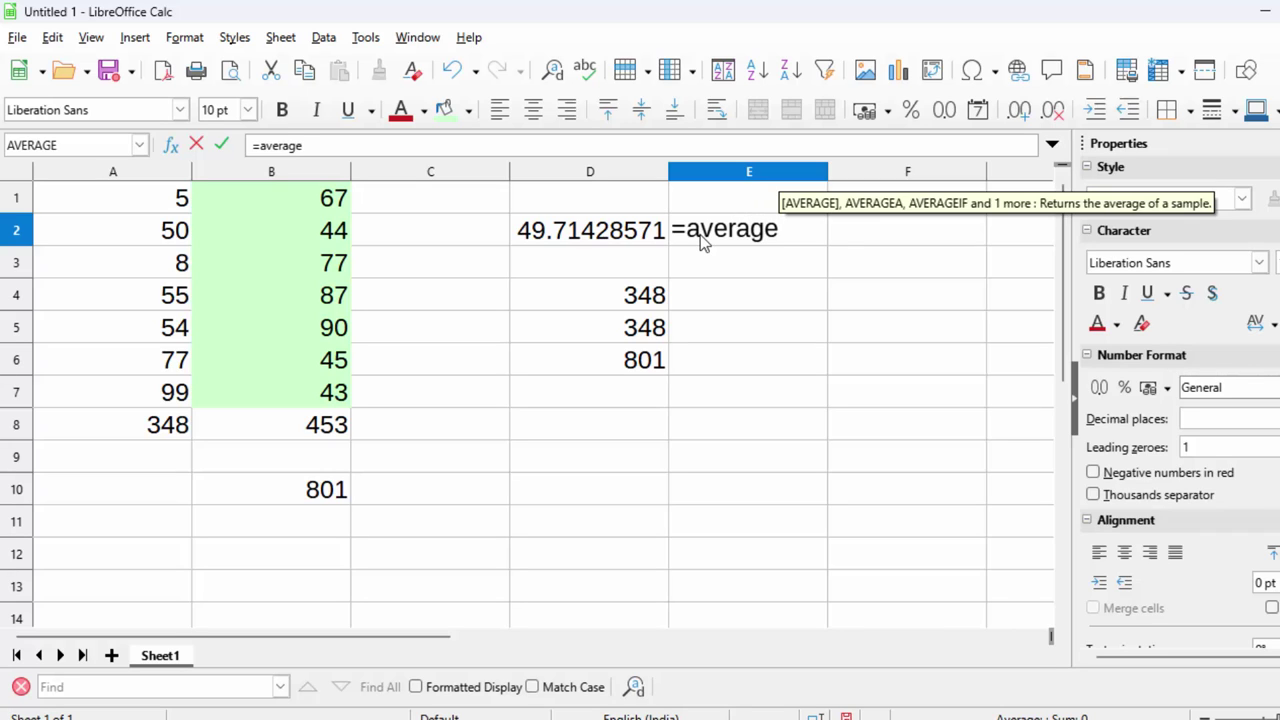
text(()
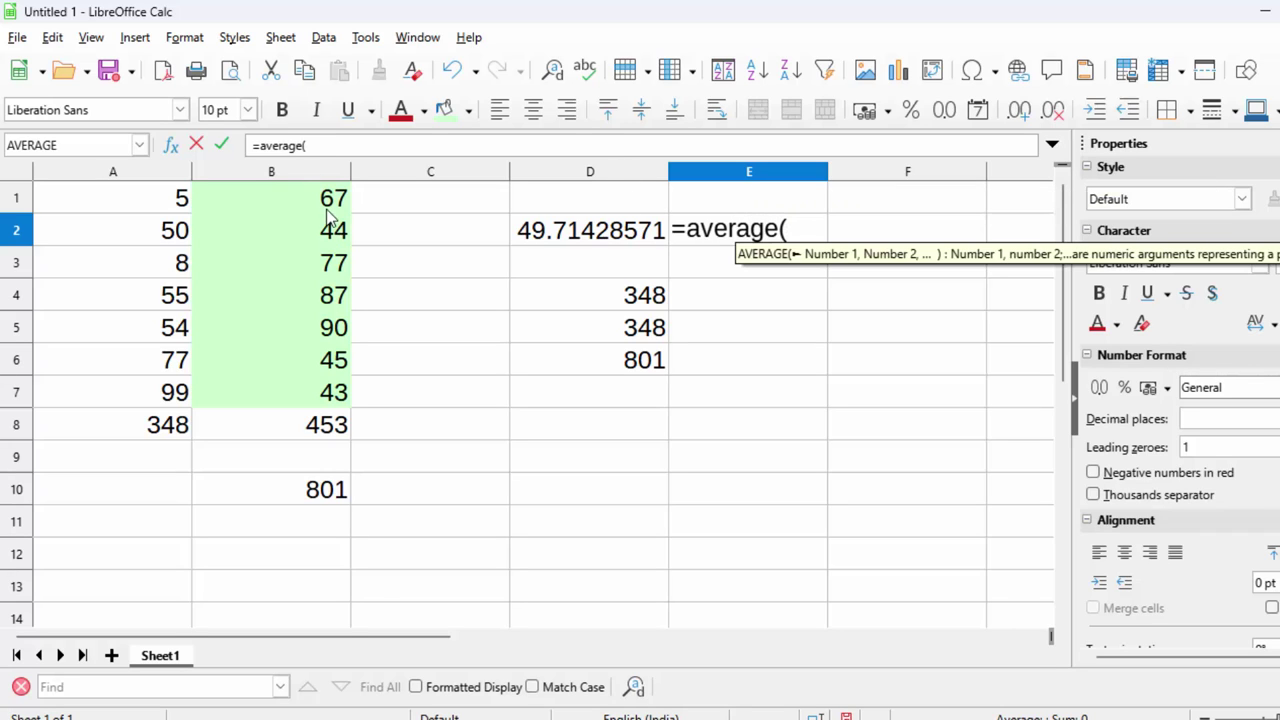
text(N)
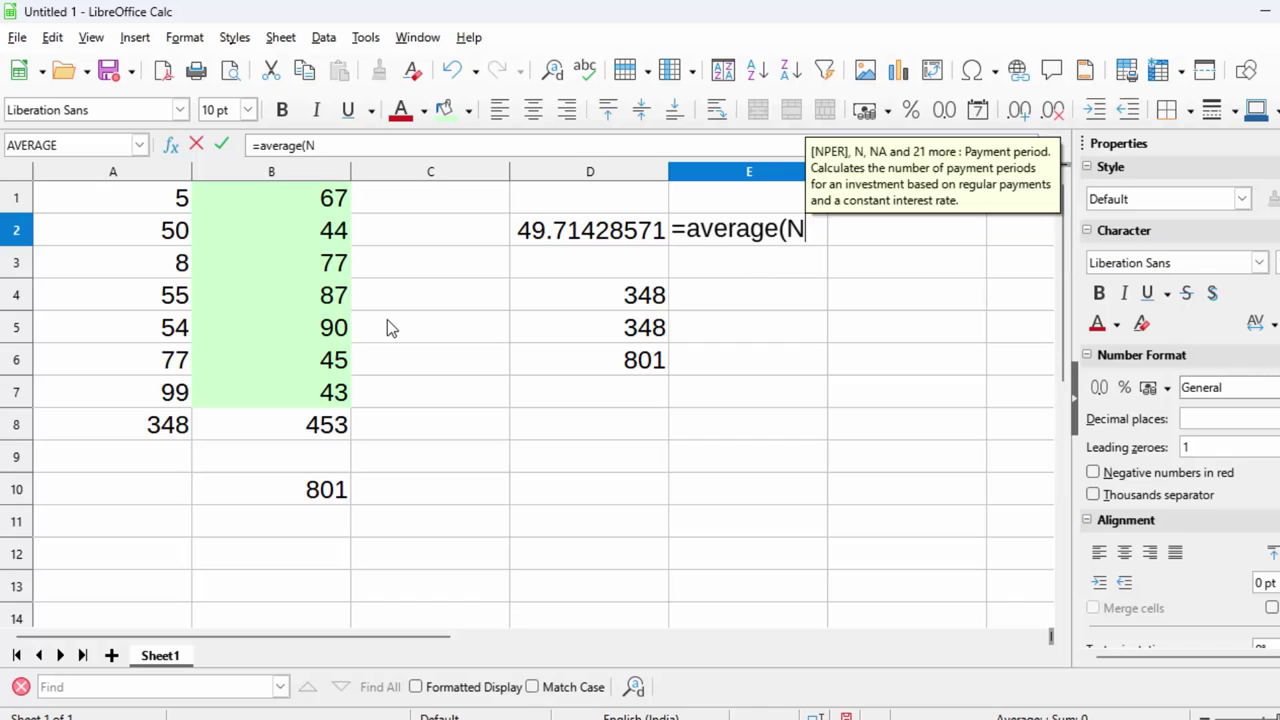
text(umber1)
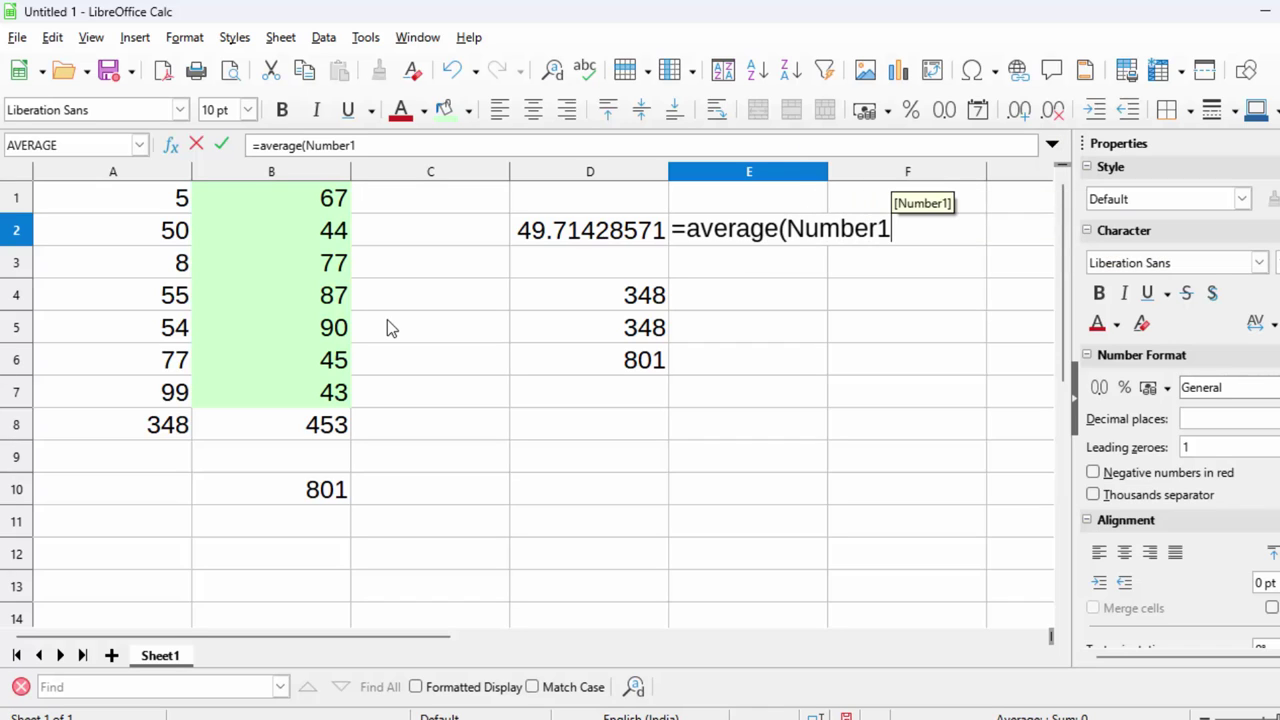
text())
key(Return)
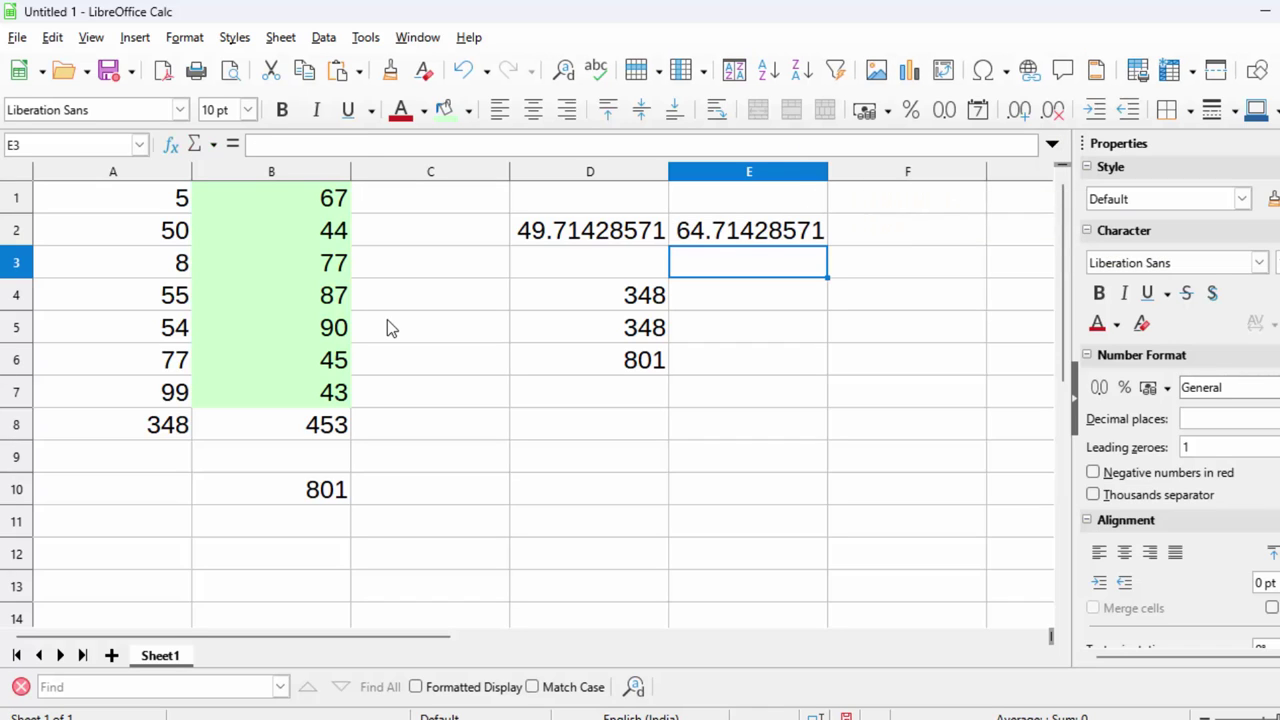
click(762, 238)
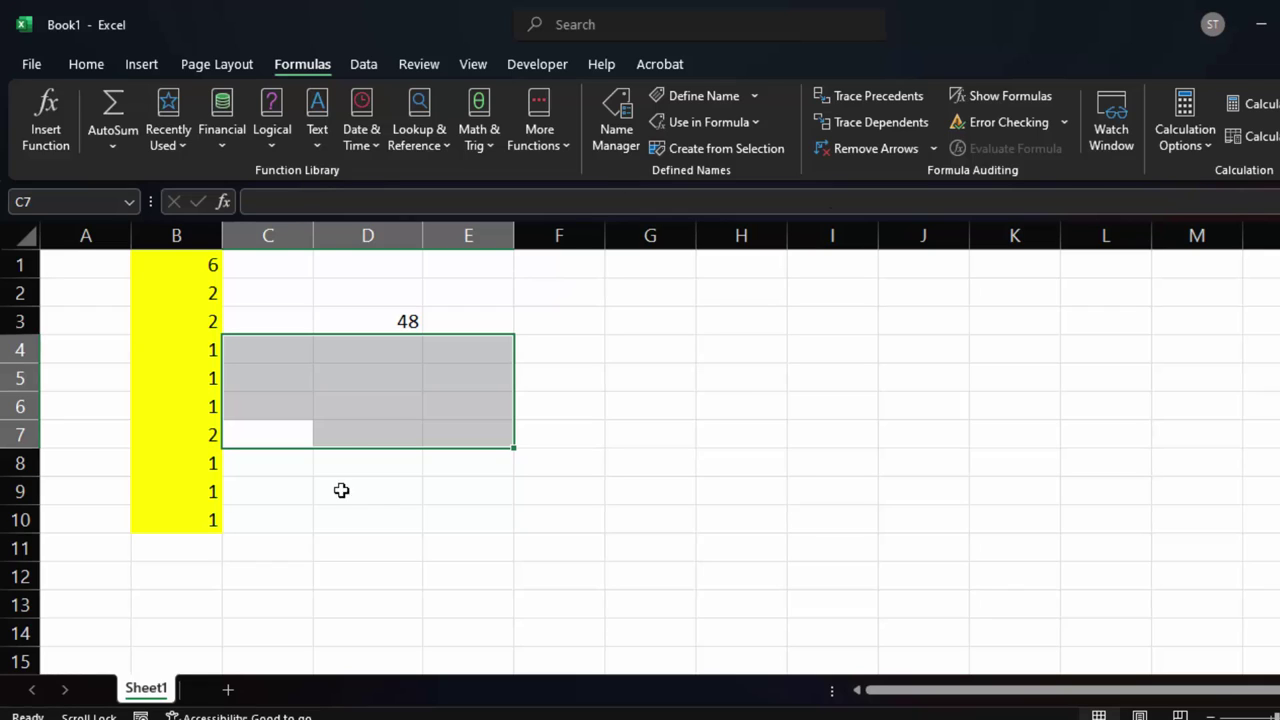
click(576, 453)
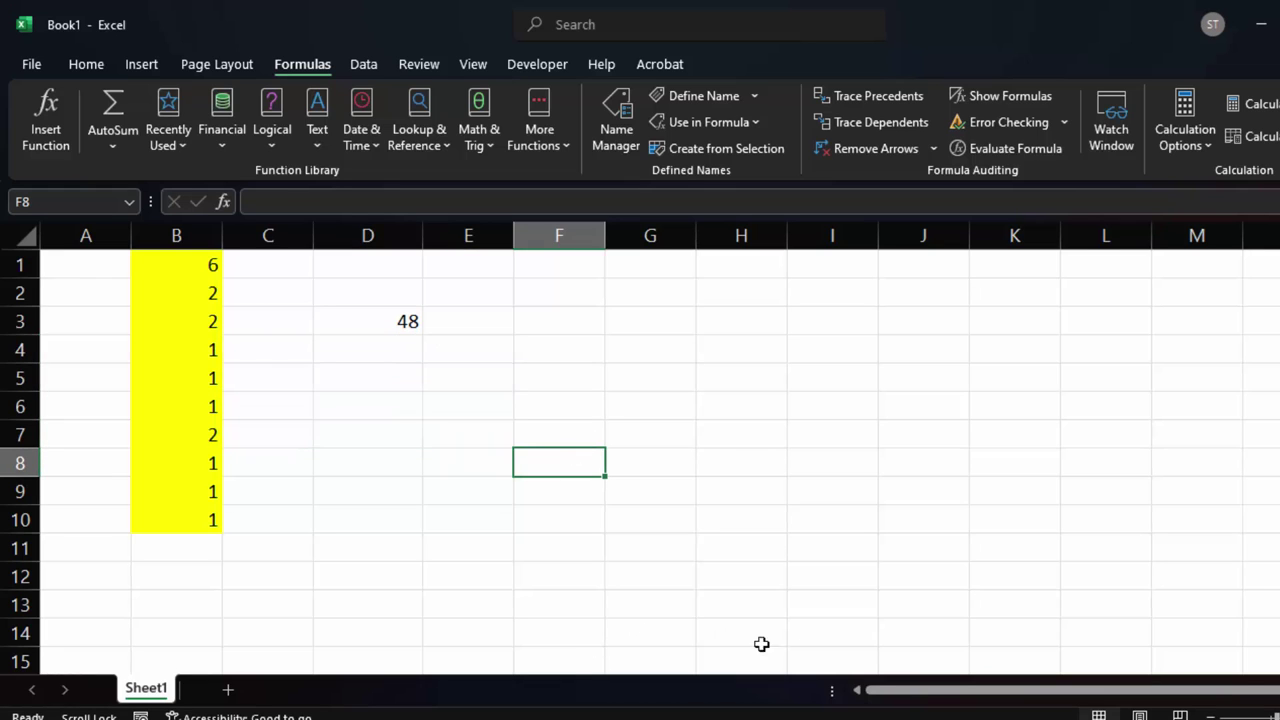